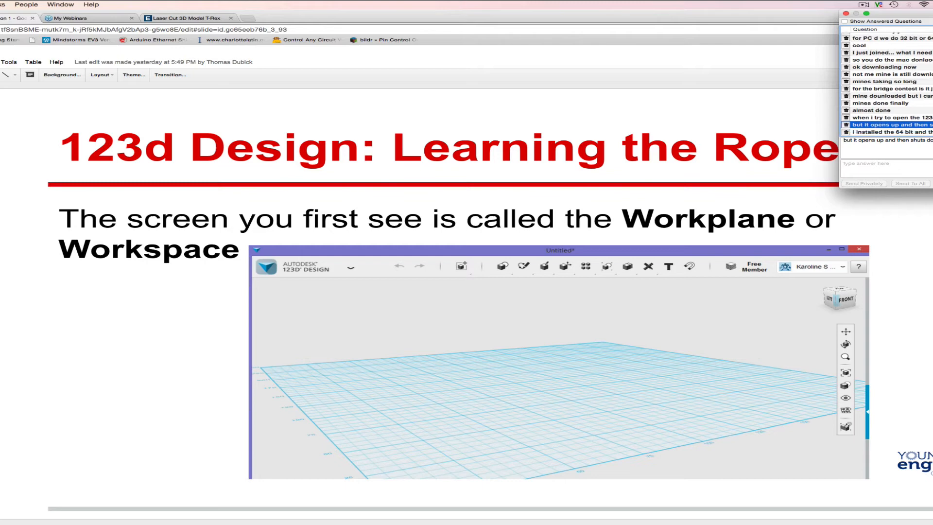
Read the newest attendee questions and move the questions window clear of the slide
{"action": "left_click", "coordinate": [892, 132]}
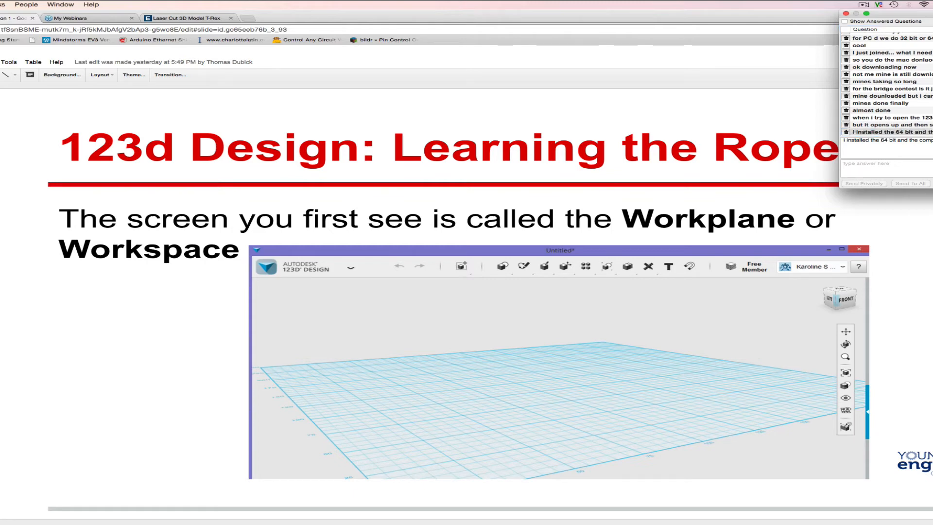
{"action": "left_click", "coordinate": [892, 132]}
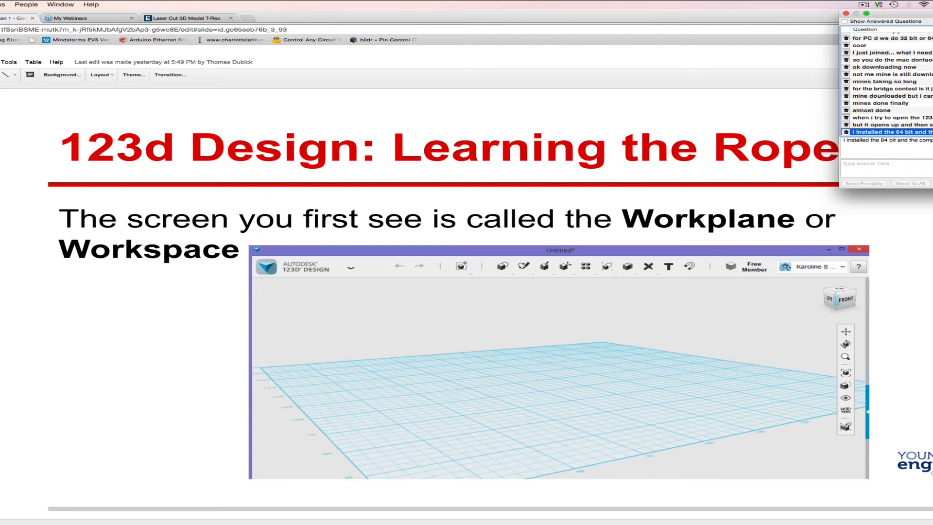
{"action": "left_click_drag", "start_coordinate": [862, 11], "coordinate": [930, 12]}
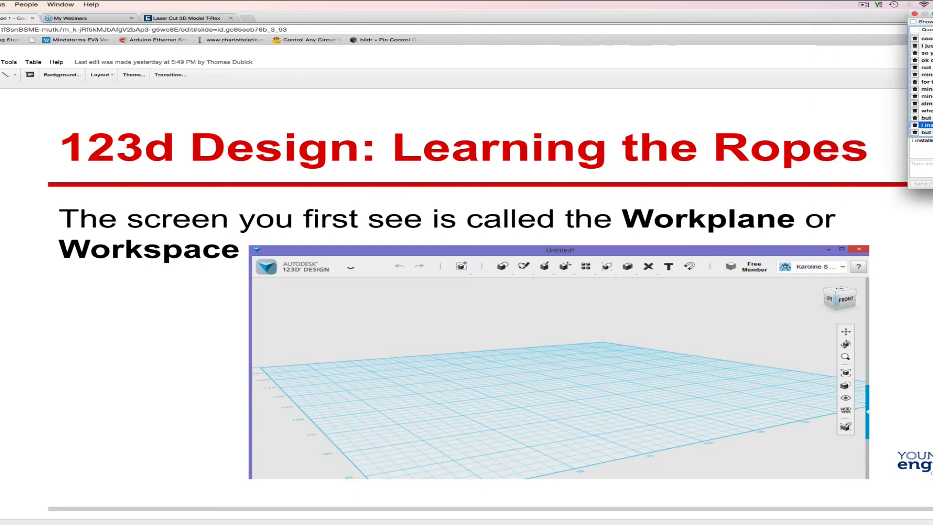
{"action": "left_click", "coordinate": [926, 132]}
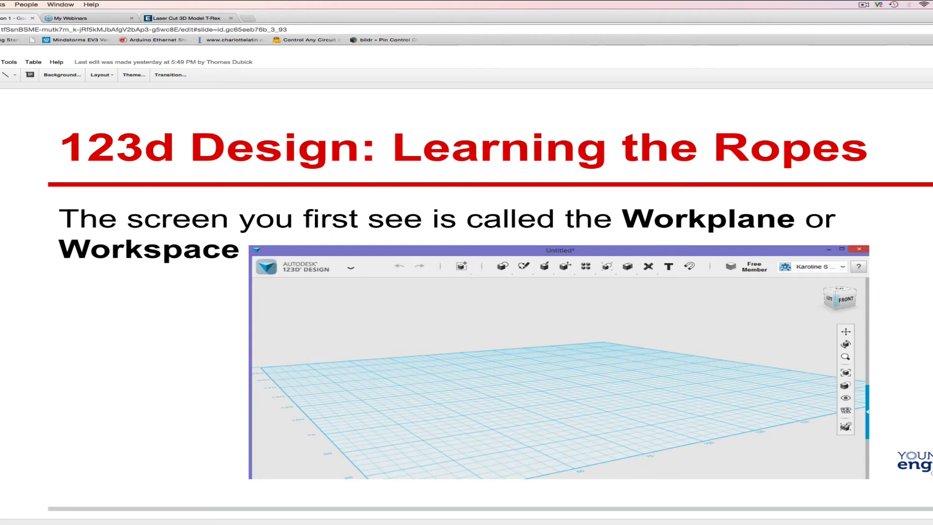
Go through the 123D Design slides covering the File menu, the view options panel and the view cube
{"action": "key", "text": "Down"}
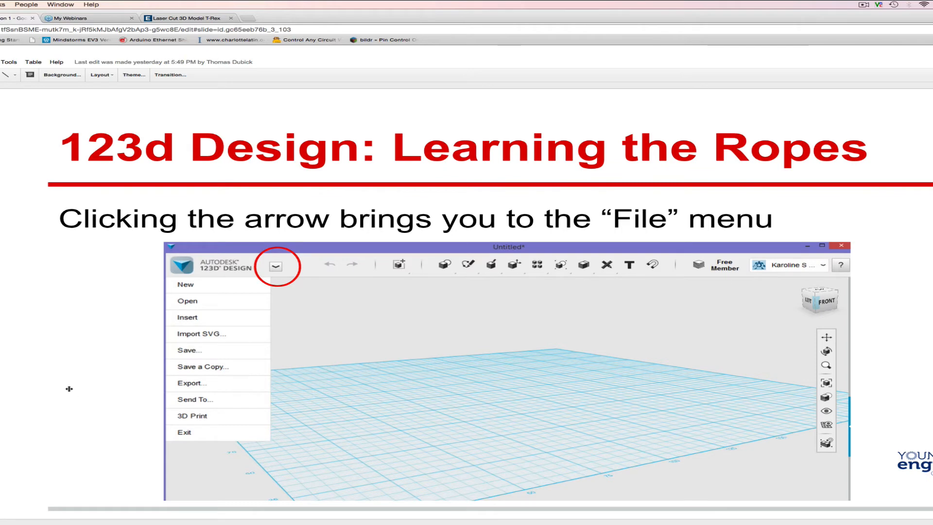
{"action": "key", "text": "Down"}
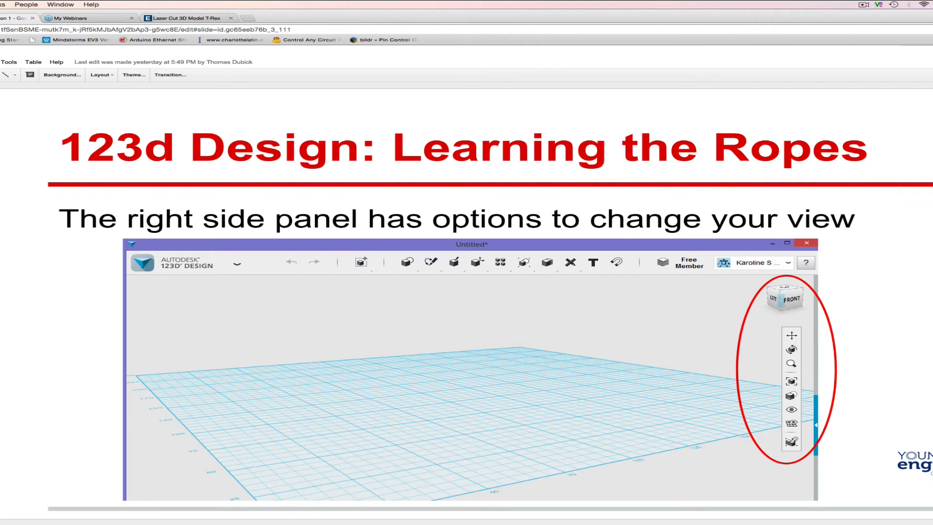
{"action": "mouse_move", "coordinate": [932, 14]}
{"action": "left_mouse_down"}
{"action": "mouse_move", "coordinate": [906, 15]}
{"action": "mouse_move", "coordinate": [932, 16]}
{"action": "left_mouse_up"}
{"action": "mouse_move", "coordinate": [932, 14]}
{"action": "left_mouse_down"}
{"action": "mouse_move", "coordinate": [914, 7]}
{"action": "mouse_move", "coordinate": [932, 14]}
{"action": "left_mouse_up"}
{"action": "key", "text": "Right"}
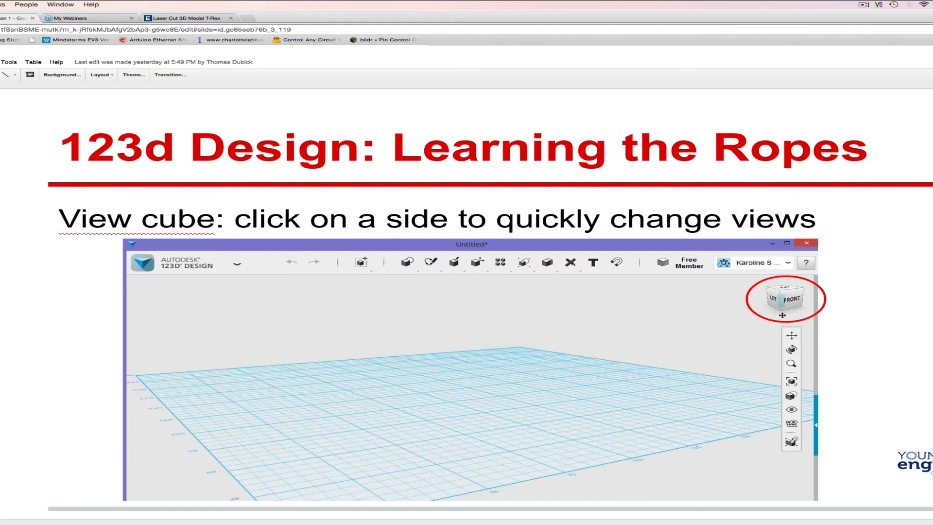
{"action": "key", "text": "Right"}
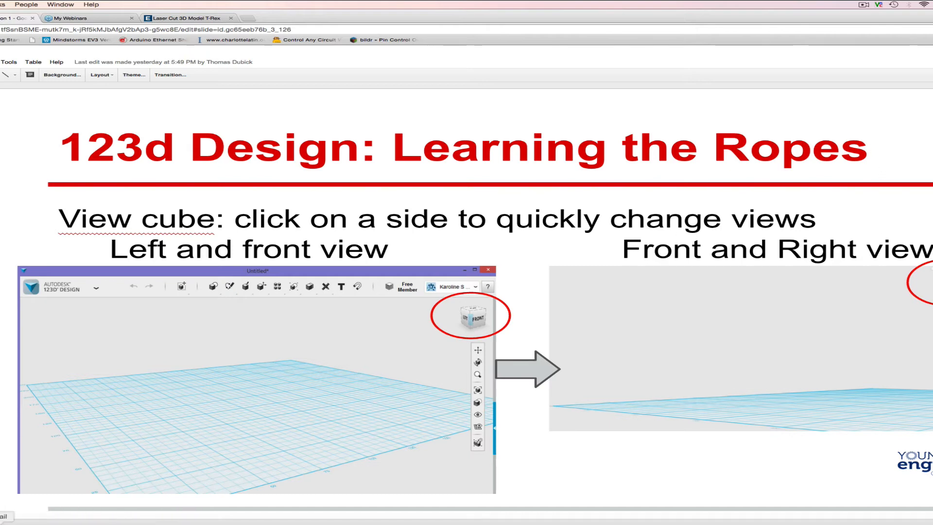
Switch to 123D Design and start a new project
{"action": "left_click", "coordinate": [128, 523]}
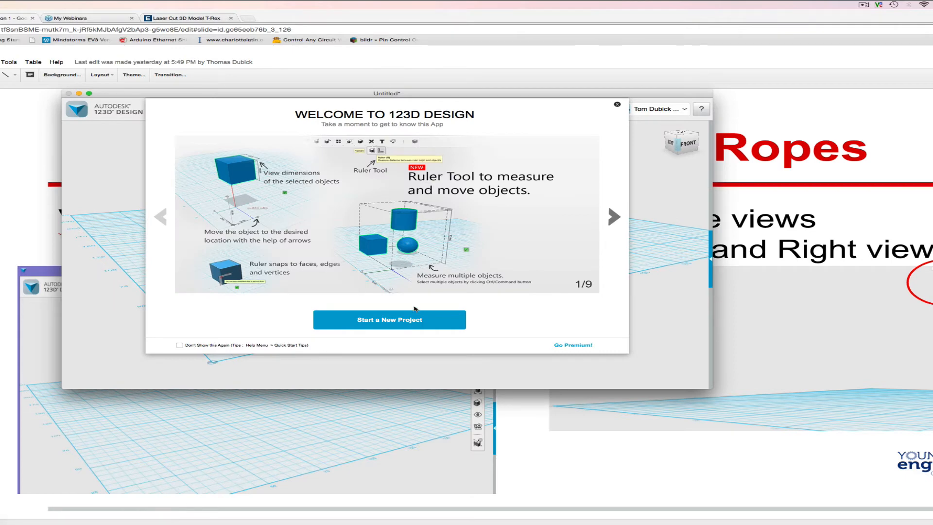
{"action": "left_click", "coordinate": [406, 320]}
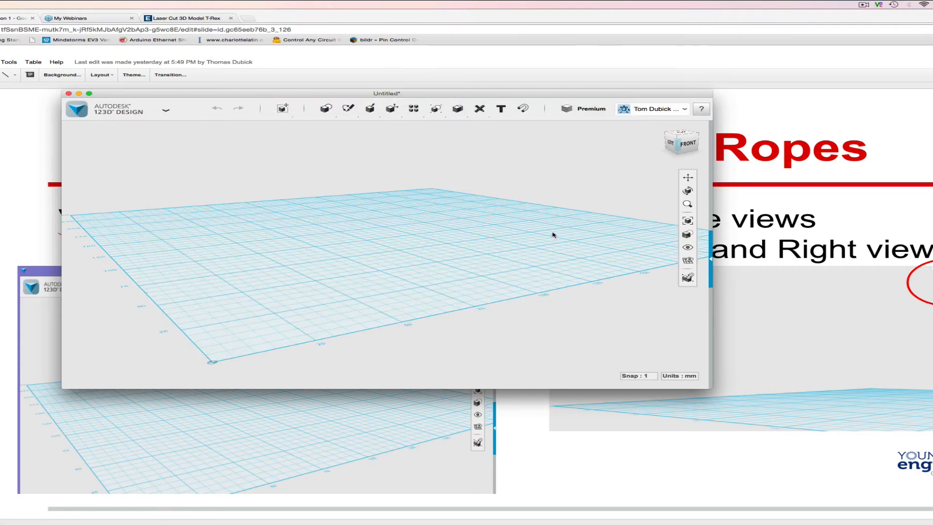
Examine the empty workplane from the front, left and back using the view cube, returning to the home view
{"action": "left_click", "coordinate": [687, 144]}
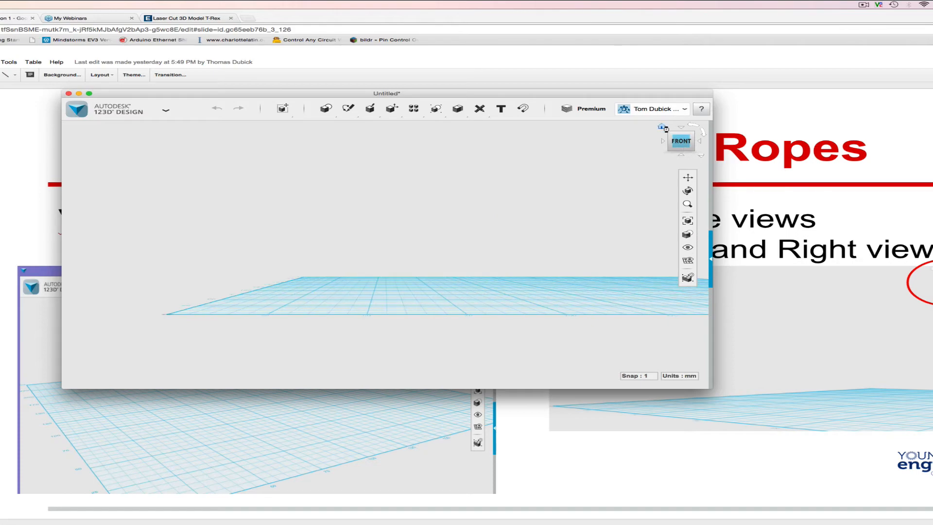
{"action": "left_click", "coordinate": [662, 126]}
{"action": "left_click", "coordinate": [668, 143]}
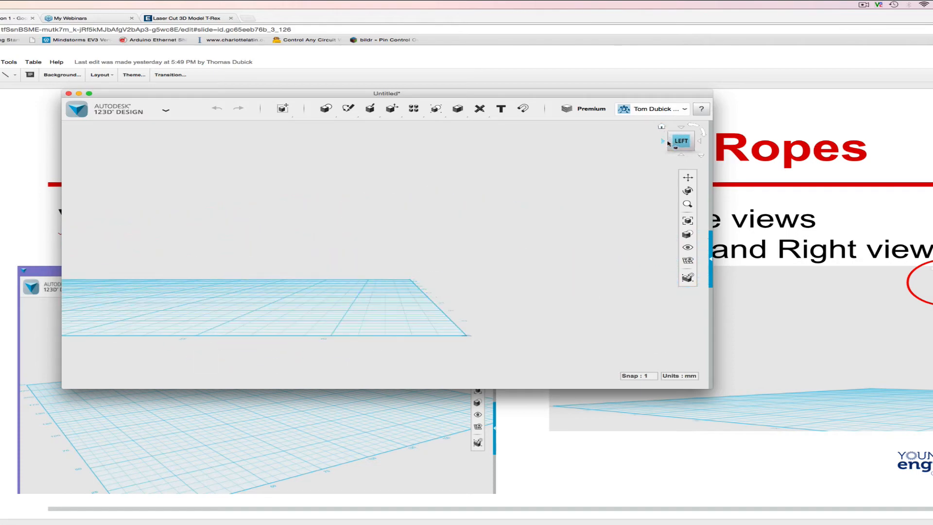
{"action": "left_click", "coordinate": [662, 127]}
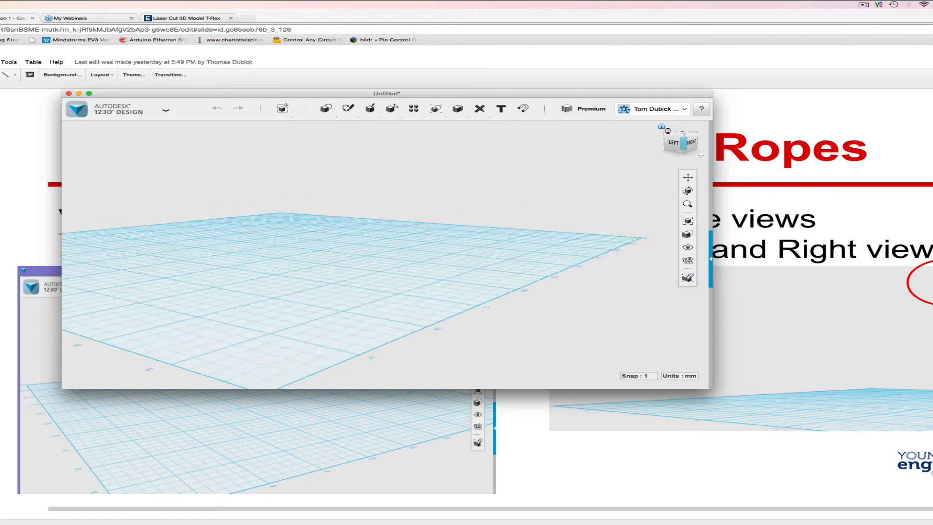
{"action": "left_click", "coordinate": [687, 138]}
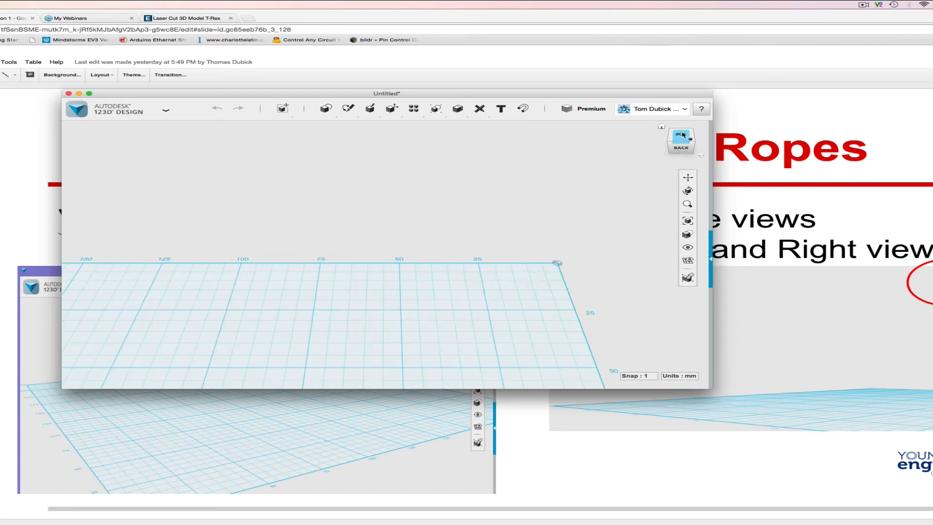
{"action": "left_click", "coordinate": [673, 141]}
{"action": "left_click", "coordinate": [662, 127]}
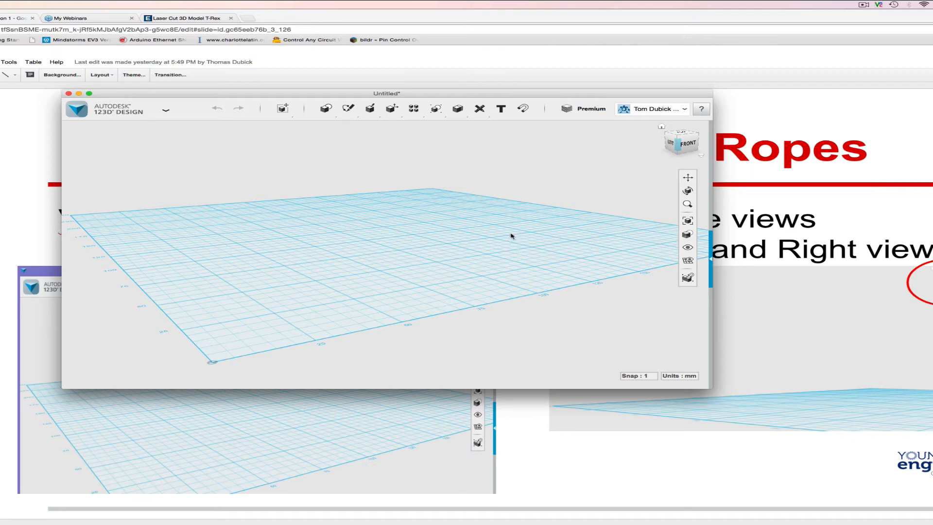
Place a box primitive with length, width and height of 20 mm on the workplane
{"action": "left_click", "coordinate": [165, 110]}
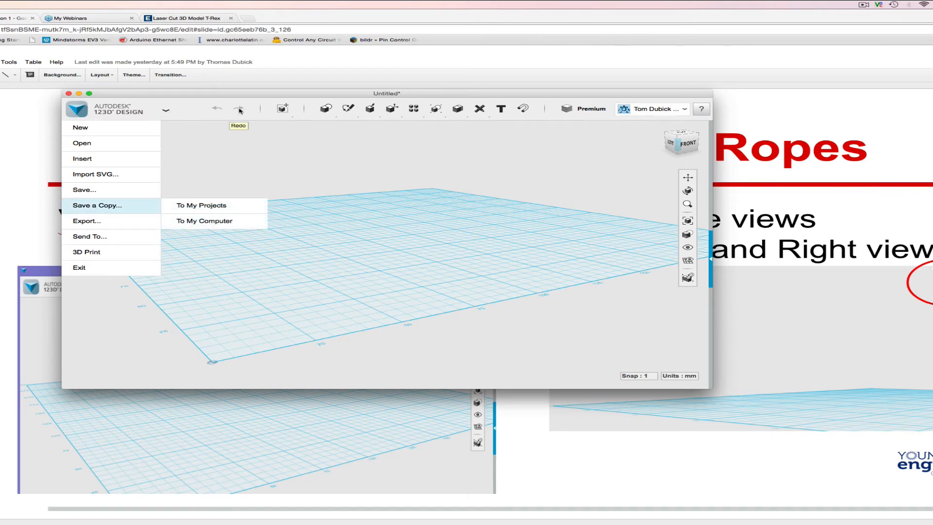
{"action": "mouse_move", "coordinate": [285, 112]}
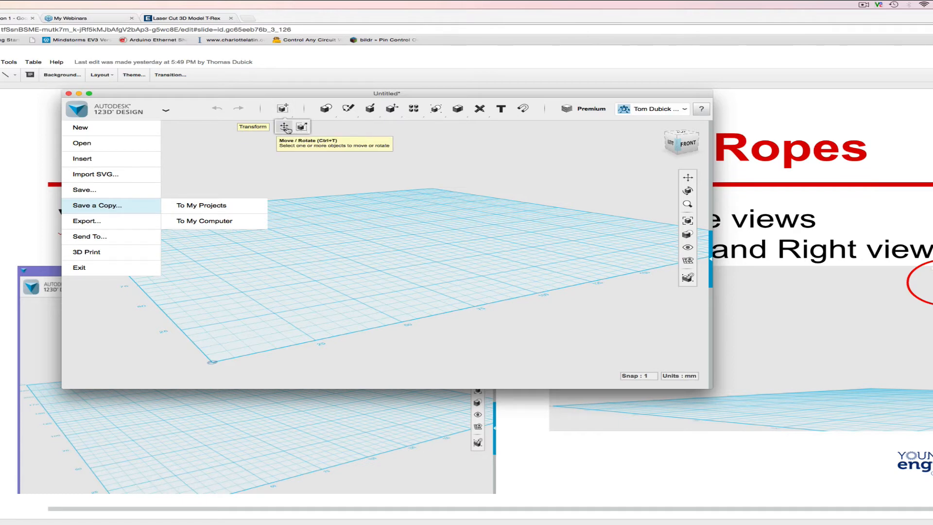
{"action": "mouse_move", "coordinate": [324, 111]}
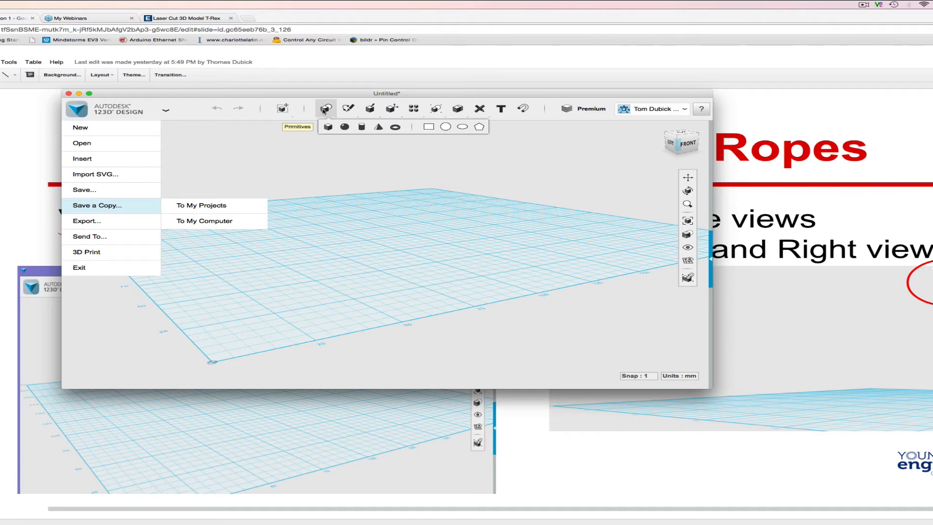
{"action": "left_click", "coordinate": [327, 127]}
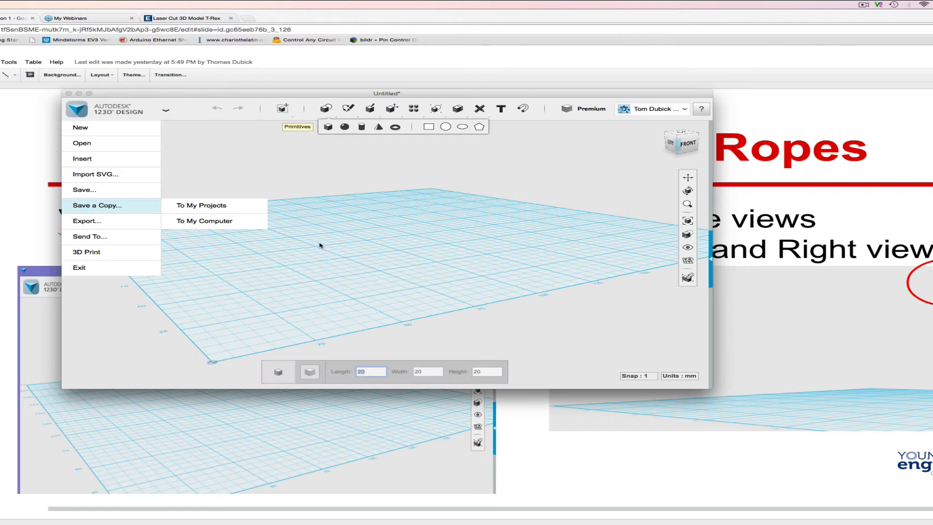
{"action": "left_click", "coordinate": [348, 240]}
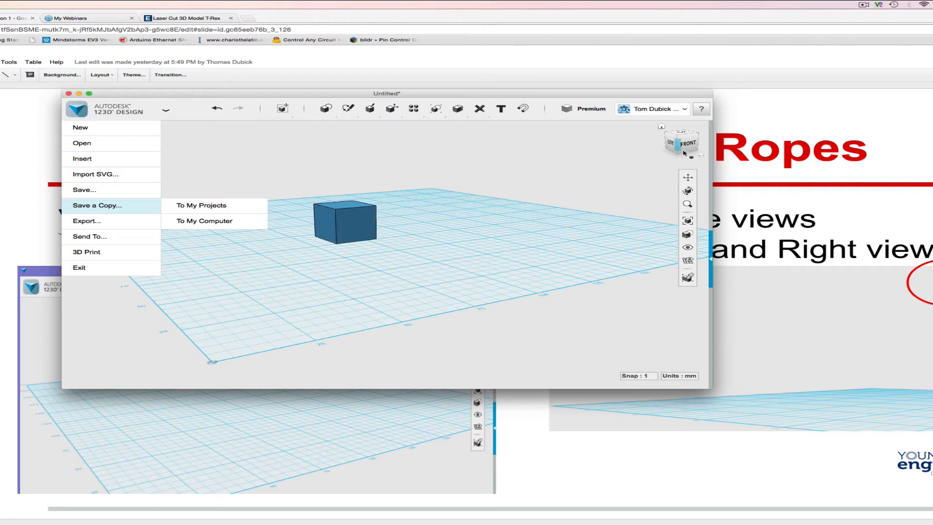
Inspect the box from its right and left sides using the view cube, and return to the home view
{"action": "left_click", "coordinate": [683, 135]}
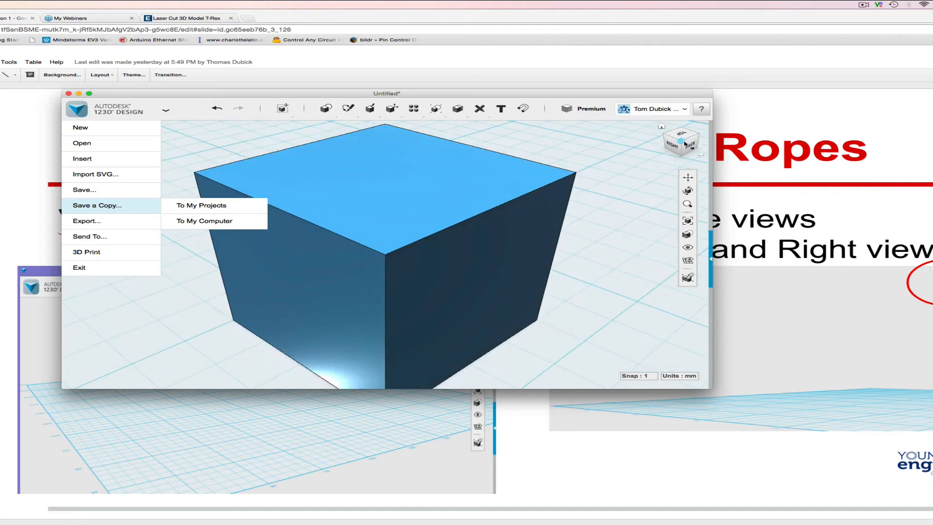
{"action": "left_click", "coordinate": [676, 148]}
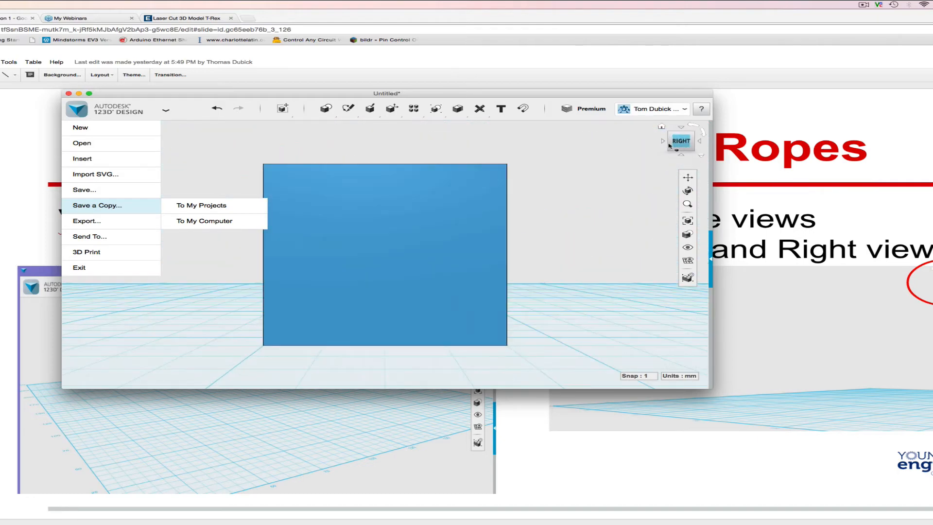
{"action": "left_click", "coordinate": [661, 127]}
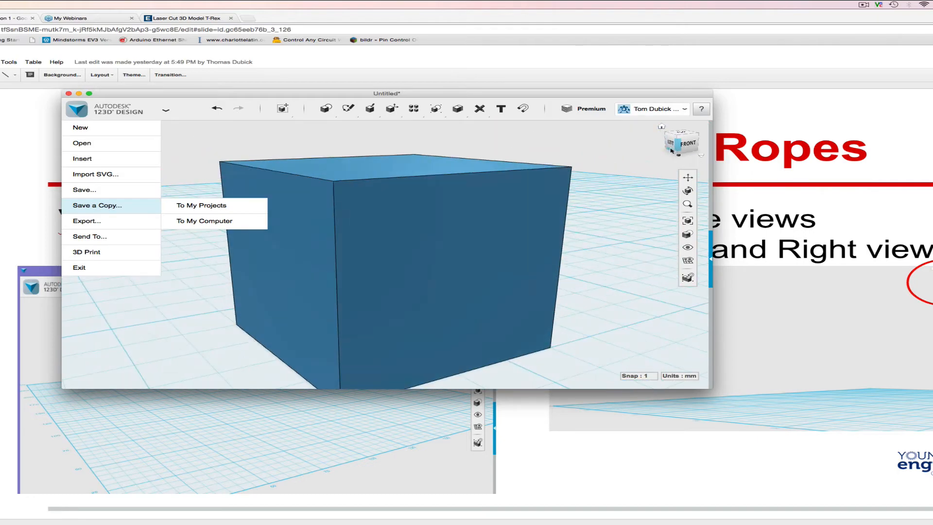
{"action": "left_click", "coordinate": [673, 144]}
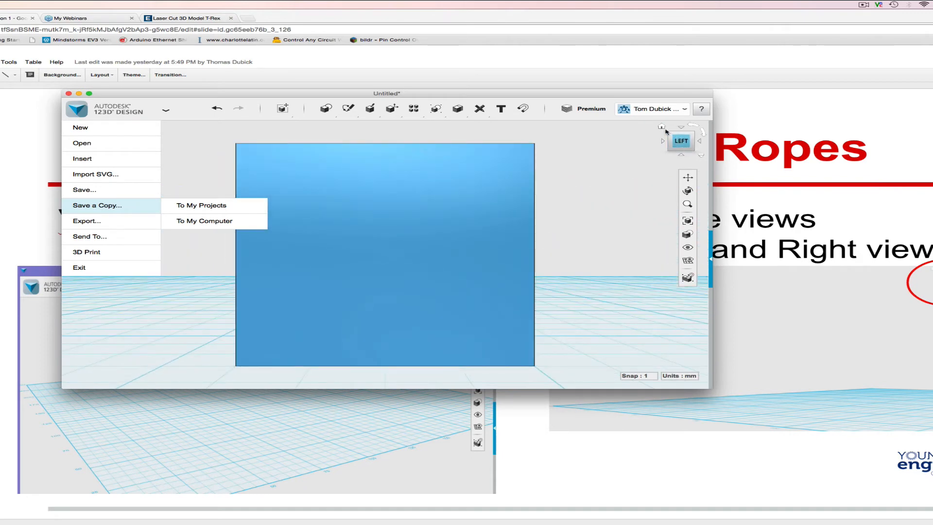
{"action": "left_click", "coordinate": [672, 153]}
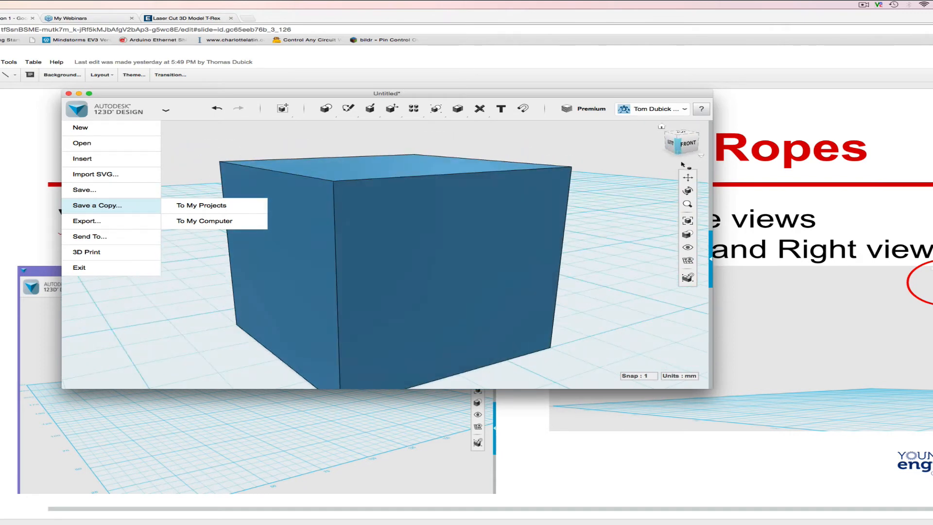
Pan and orbit around the box to examine it from different angles
{"action": "left_click", "coordinate": [690, 180]}
{"action": "mouse_move", "coordinate": [469, 245]}
{"action": "left_mouse_down"}
{"action": "mouse_move", "coordinate": [579, 238]}
{"action": "mouse_move", "coordinate": [413, 237]}
{"action": "mouse_move", "coordinate": [476, 231]}
{"action": "left_mouse_up"}
{"action": "left_click", "coordinate": [688, 191]}
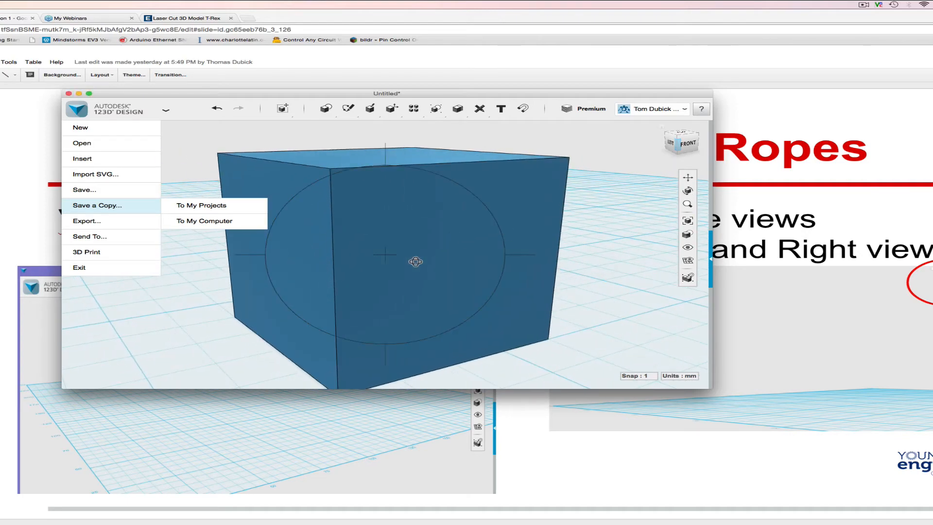
{"action": "mouse_move", "coordinate": [416, 263]}
{"action": "left_mouse_down"}
{"action": "mouse_move", "coordinate": [494, 248]}
{"action": "mouse_move", "coordinate": [334, 267]}
{"action": "mouse_move", "coordinate": [375, 269]}
{"action": "mouse_move", "coordinate": [396, 235]}
{"action": "mouse_move", "coordinate": [416, 249]}
{"action": "mouse_move", "coordinate": [424, 273]}
{"action": "mouse_move", "coordinate": [448, 263]}
{"action": "mouse_move", "coordinate": [396, 264]}
{"action": "mouse_move", "coordinate": [428, 261]}
{"action": "left_mouse_up"}
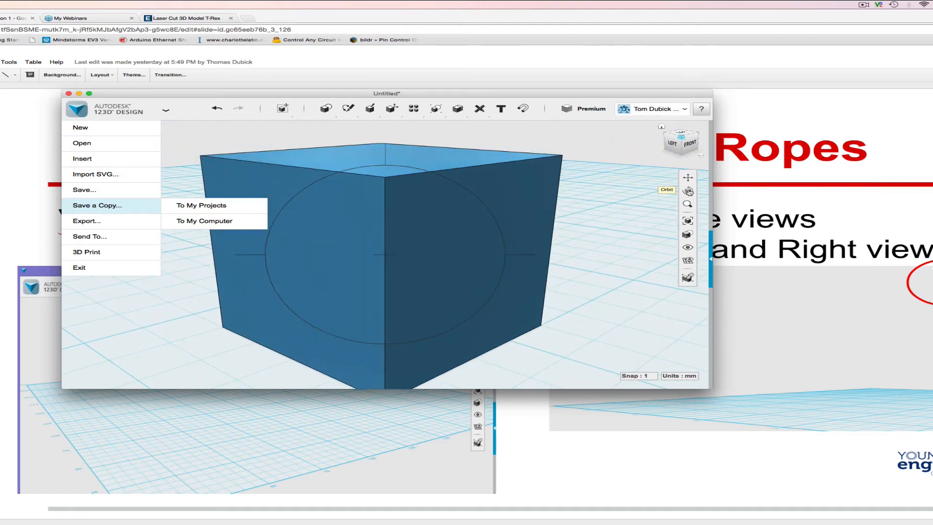
{"action": "left_click", "coordinate": [688, 177]}
{"action": "left_click_drag", "start_coordinate": [515, 217], "coordinate": [583, 208]}
{"action": "left_click", "coordinate": [688, 191]}
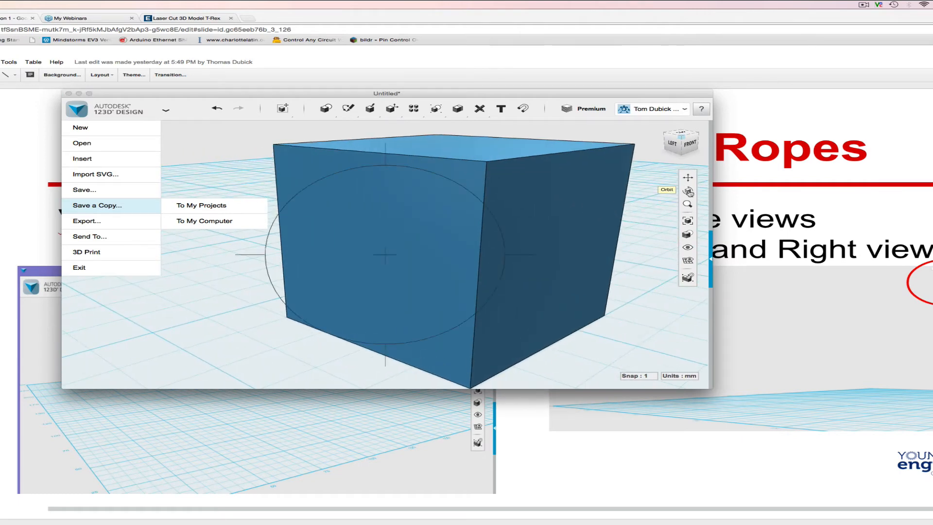
{"action": "key", "text": "Escape"}
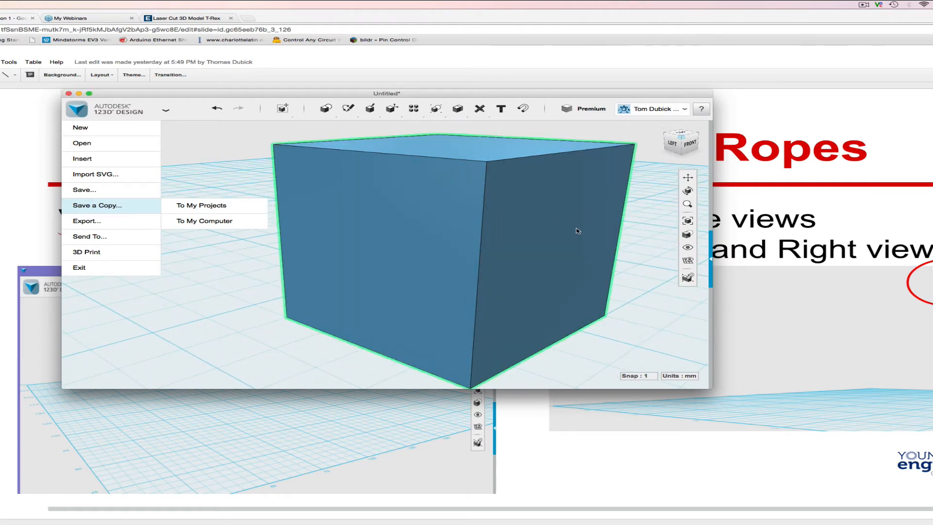
{"action": "left_click", "coordinate": [688, 192]}
{"action": "mouse_move", "coordinate": [556, 221]}
{"action": "left_mouse_down"}
{"action": "mouse_move", "coordinate": [556, 210]}
{"action": "mouse_move", "coordinate": [568, 219]}
{"action": "mouse_move", "coordinate": [467, 161]}
{"action": "mouse_move", "coordinate": [425, 222]}
{"action": "mouse_move", "coordinate": [488, 220]}
{"action": "mouse_move", "coordinate": [506, 273]}
{"action": "mouse_move", "coordinate": [494, 223]}
{"action": "mouse_move", "coordinate": [566, 211]}
{"action": "left_mouse_up"}
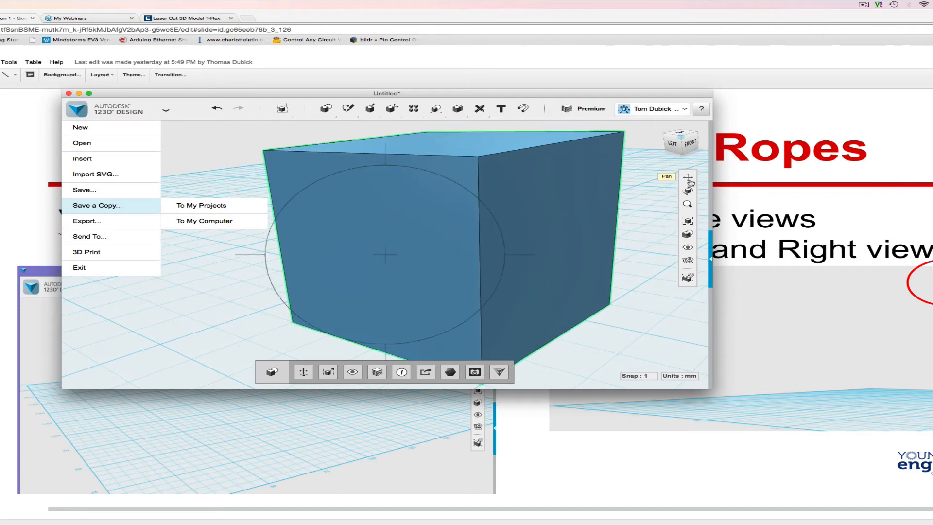
Zoom in and out on the box, and fit it to the view
{"action": "left_click", "coordinate": [690, 206]}
{"action": "scroll", "coordinate": [553, 215], "scroll_direction": "up", "scroll_amount": 3}
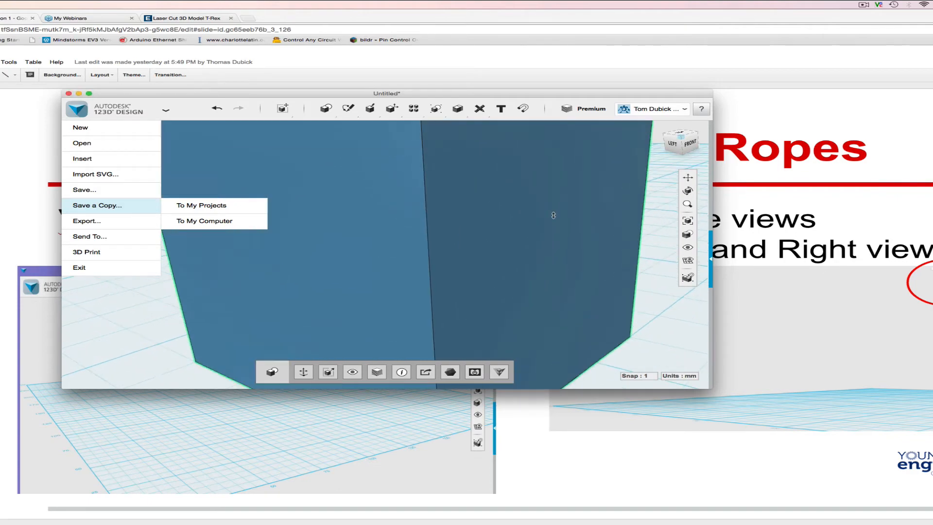
{"action": "scroll", "coordinate": [554, 215], "scroll_direction": "down", "scroll_amount": 5}
{"action": "scroll", "coordinate": [554, 215], "scroll_direction": "up", "scroll_amount": 5}
{"action": "scroll", "coordinate": [554, 215], "scroll_direction": "down", "scroll_amount": 7}
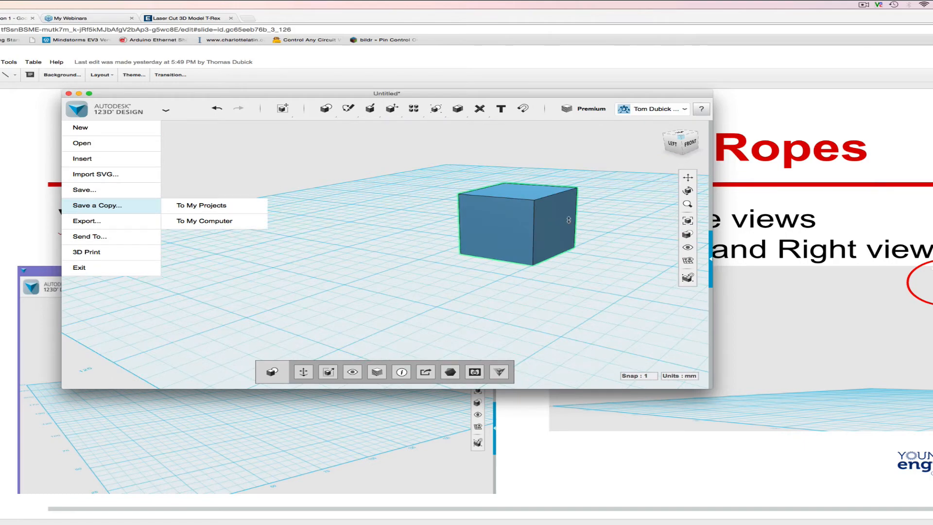
{"action": "scroll", "coordinate": [666, 223], "scroll_direction": "down", "scroll_amount": 5}
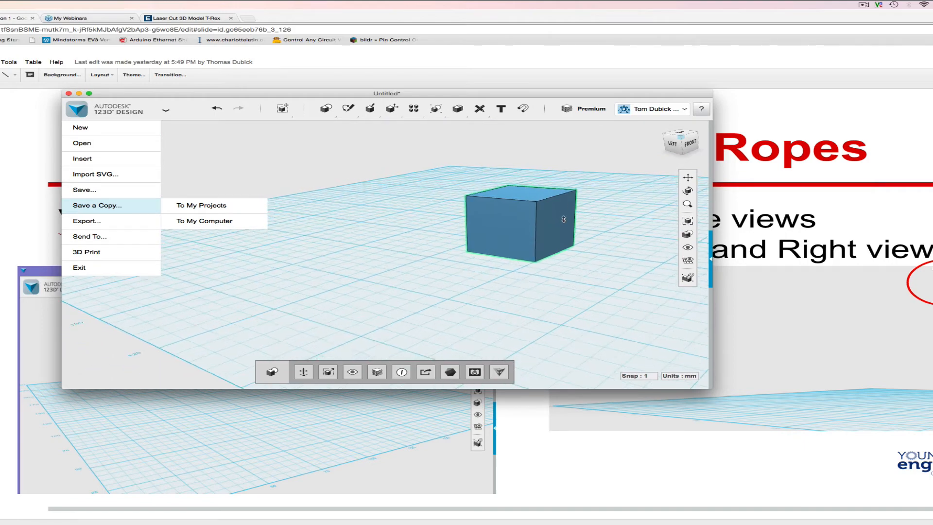
{"action": "left_click", "coordinate": [687, 222]}
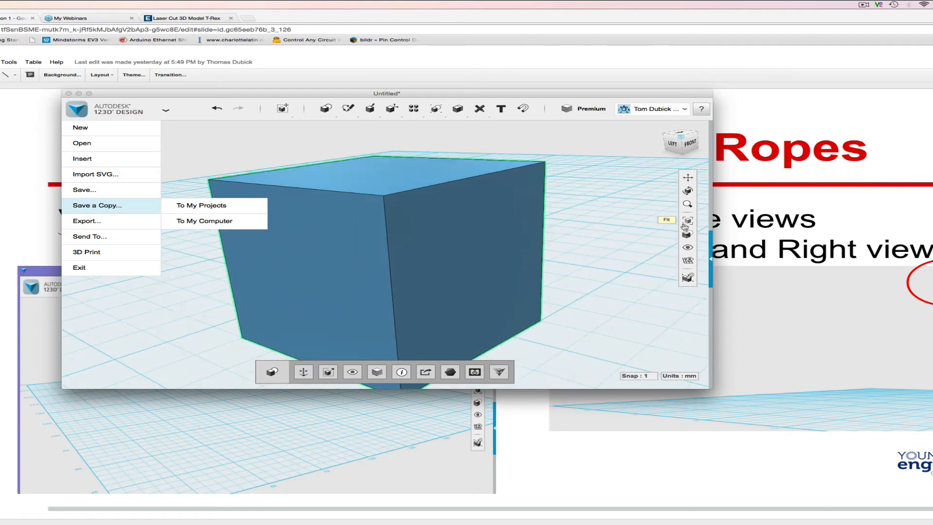
{"action": "mouse_move", "coordinate": [690, 235]}
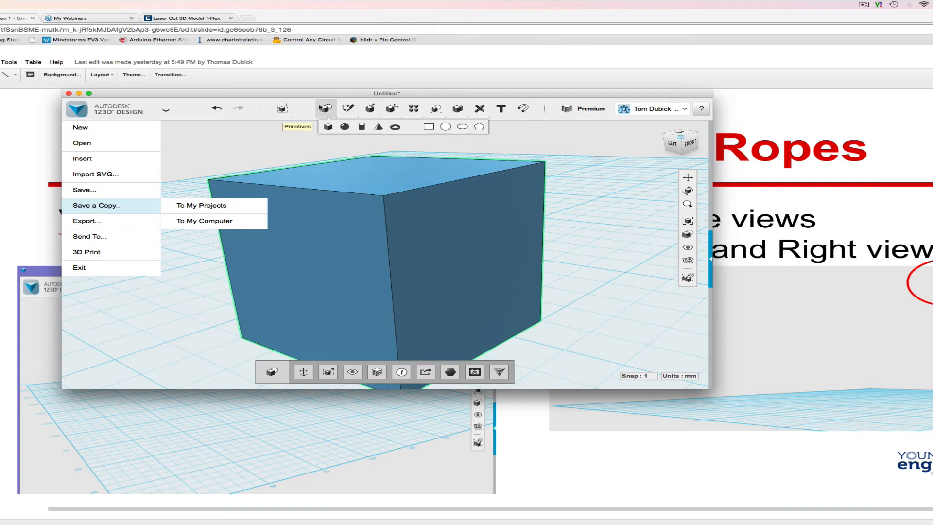
{"action": "mouse_move", "coordinate": [293, 112]}
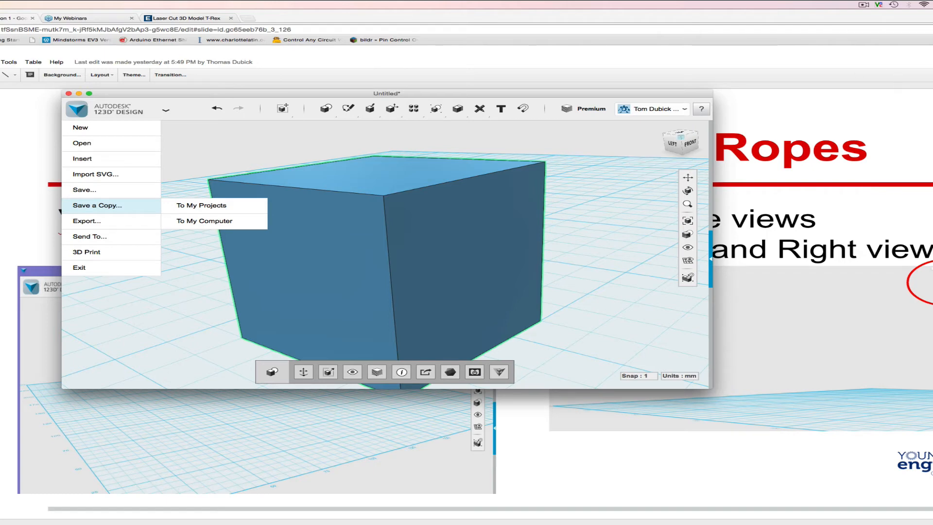
{"action": "mouse_move", "coordinate": [926, 19]}
{"action": "left_click", "coordinate": [249, 184]}
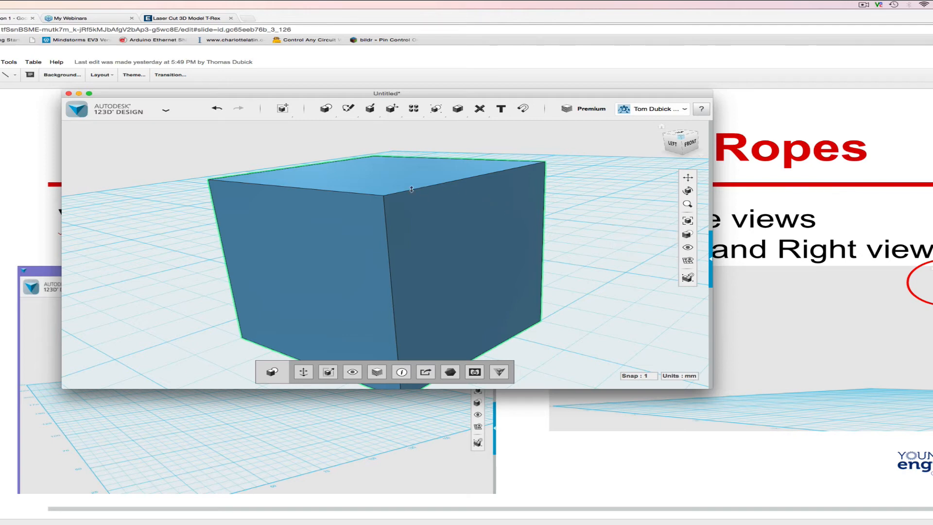
Compare the box's display styles by switching between Materials Only and Outlines Only, ending on Outlines Only
{"action": "mouse_move", "coordinate": [688, 235]}
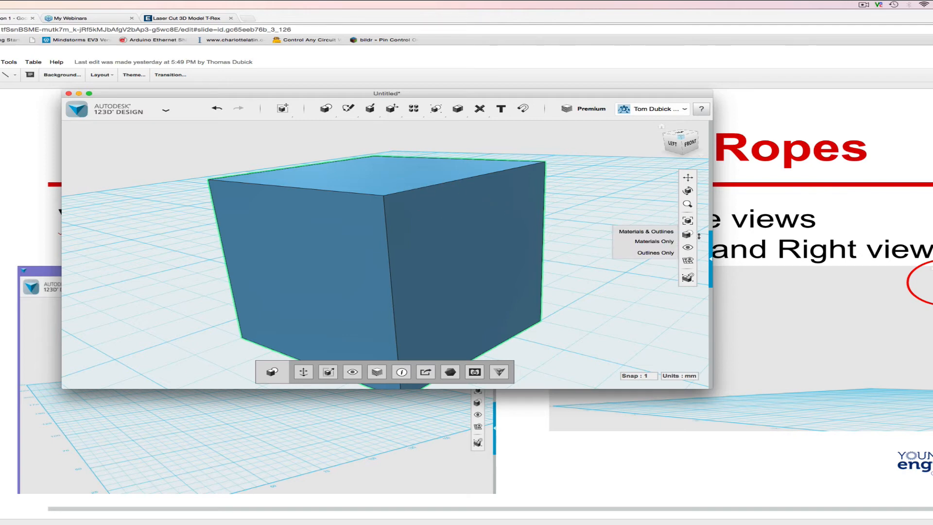
{"action": "left_click", "coordinate": [669, 243]}
{"action": "left_click", "coordinate": [660, 242]}
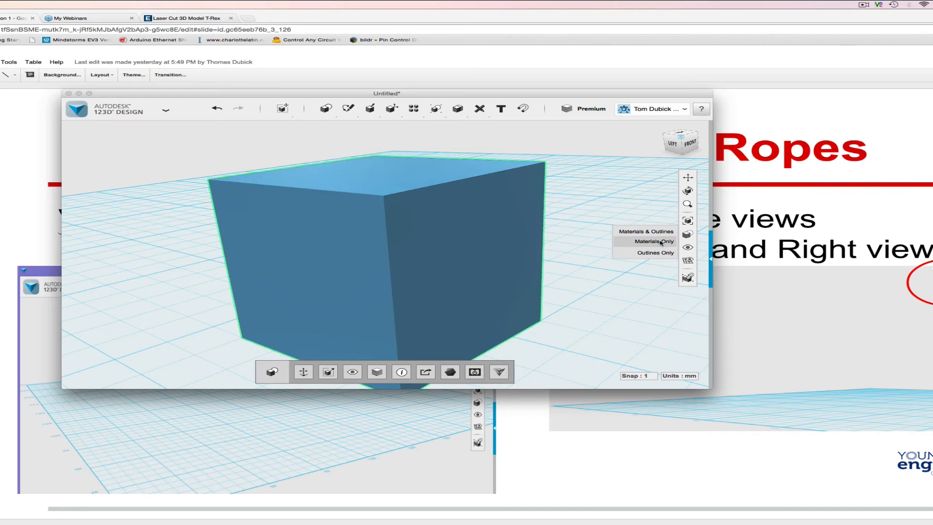
{"action": "left_click", "coordinate": [655, 254]}
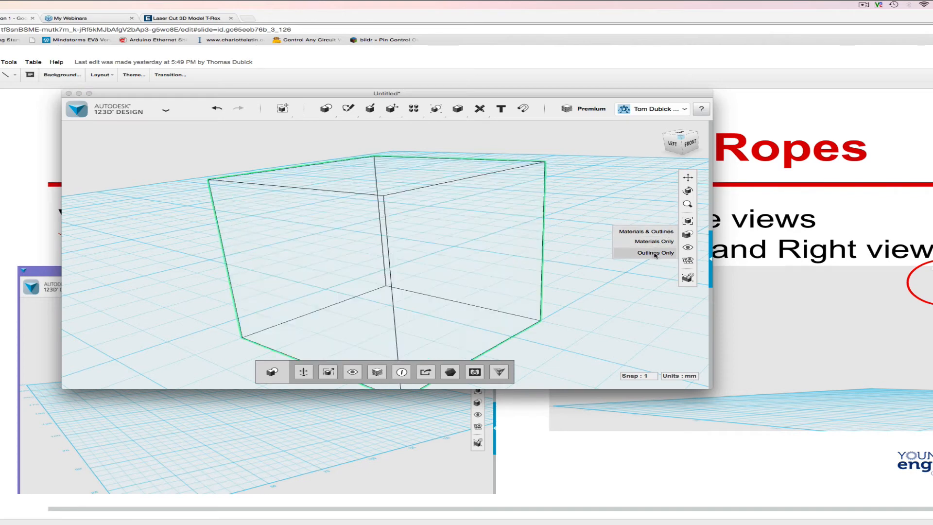
{"action": "left_click", "coordinate": [657, 243]}
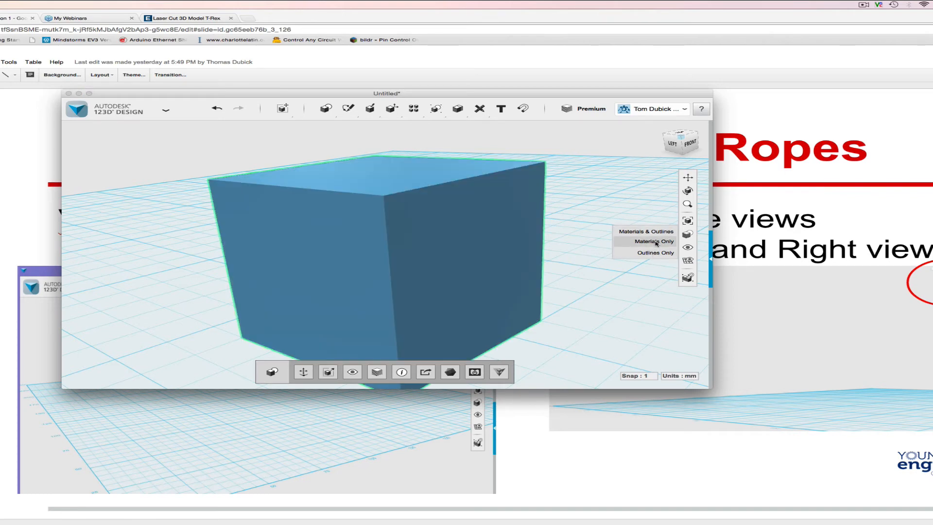
{"action": "left_click", "coordinate": [655, 253]}
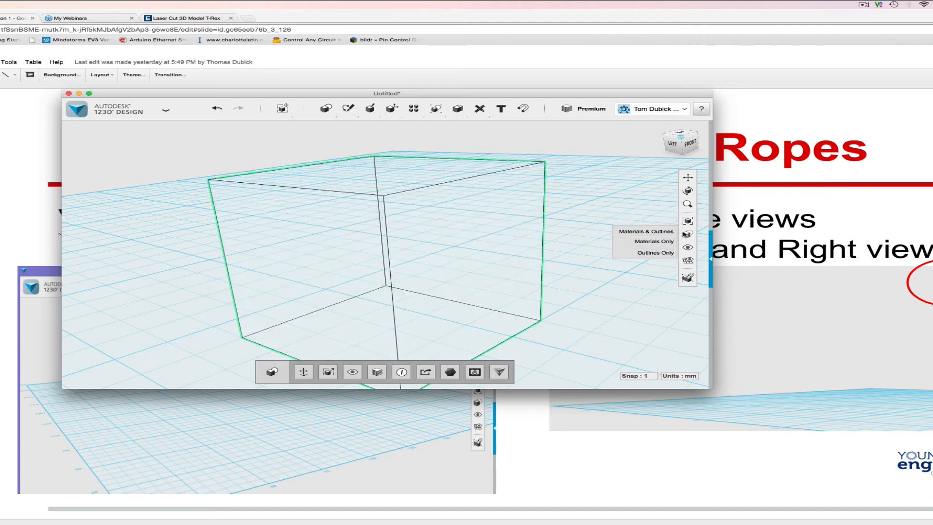
Hide all solids and meshes, show them again, and restore the Materials & Outlines display style
{"action": "mouse_move", "coordinate": [687, 249]}
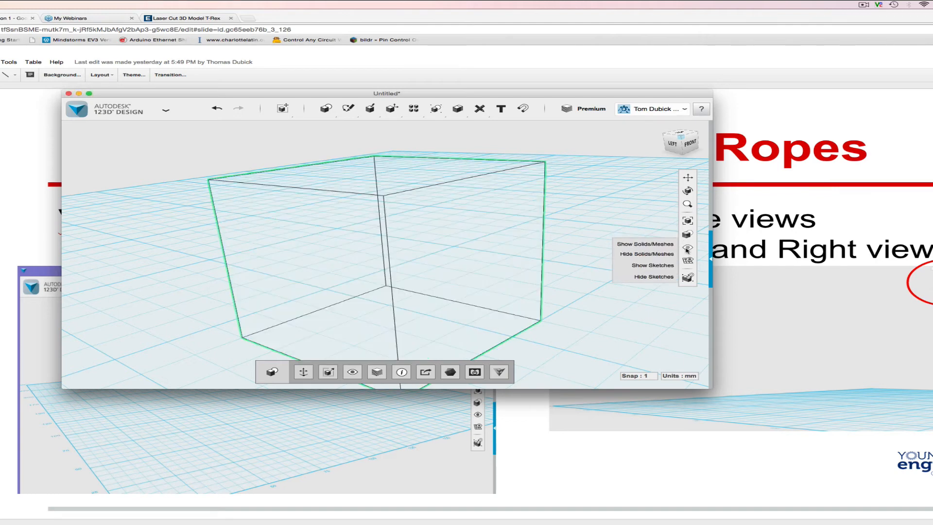
{"action": "left_click", "coordinate": [665, 266]}
{"action": "left_click", "coordinate": [665, 256]}
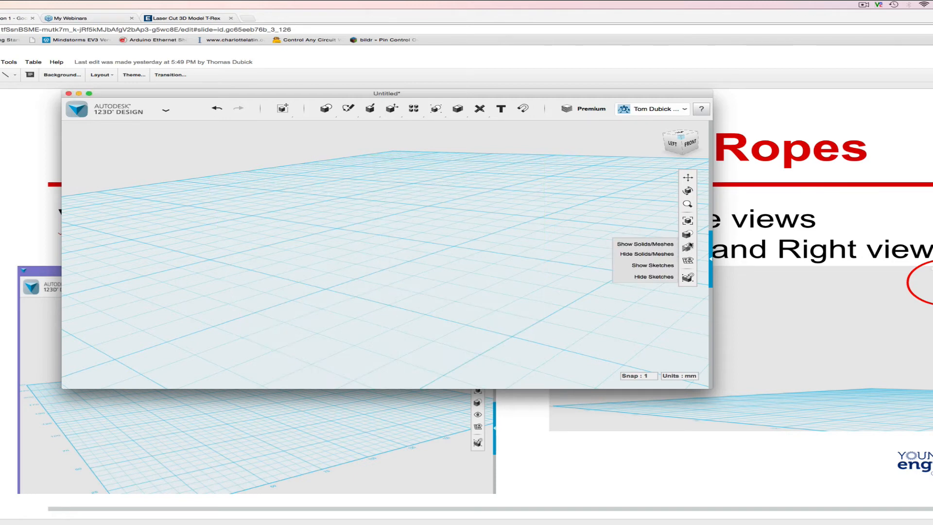
{"action": "mouse_move", "coordinate": [688, 249]}
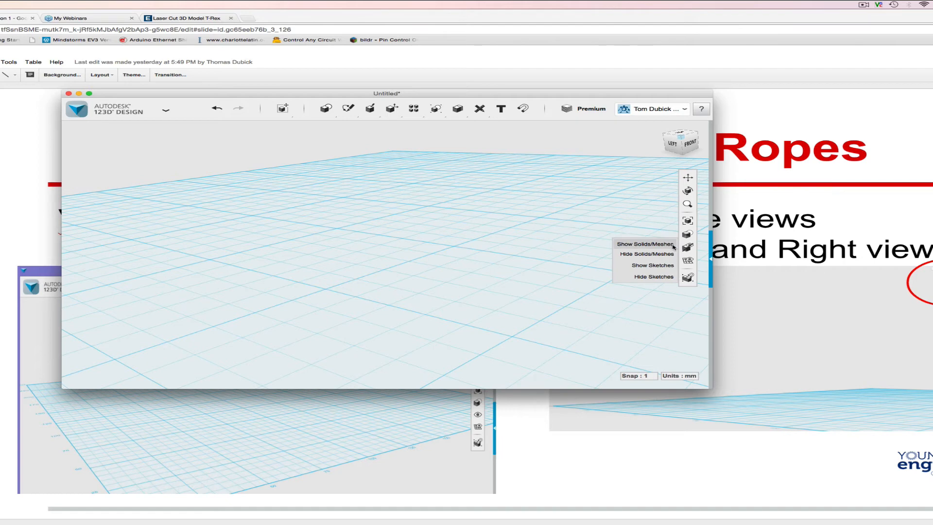
{"action": "left_click", "coordinate": [656, 244]}
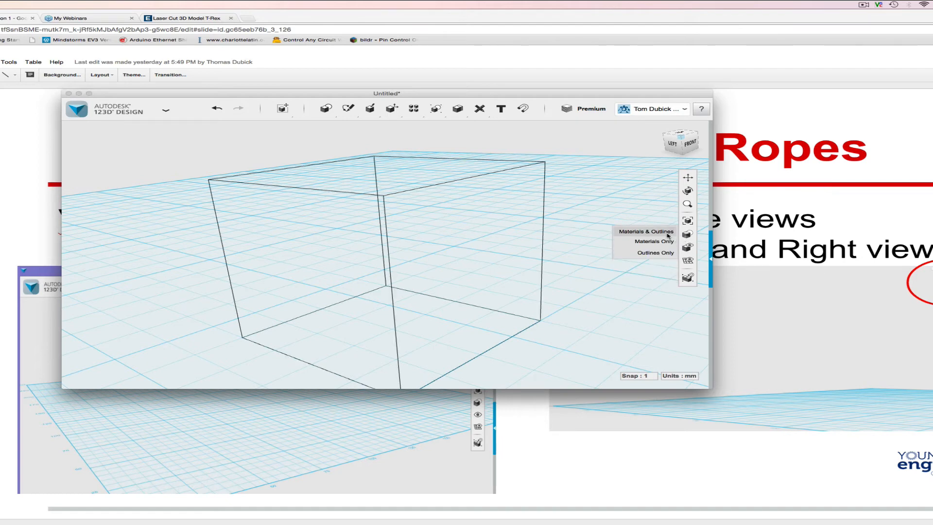
{"action": "left_click", "coordinate": [646, 232]}
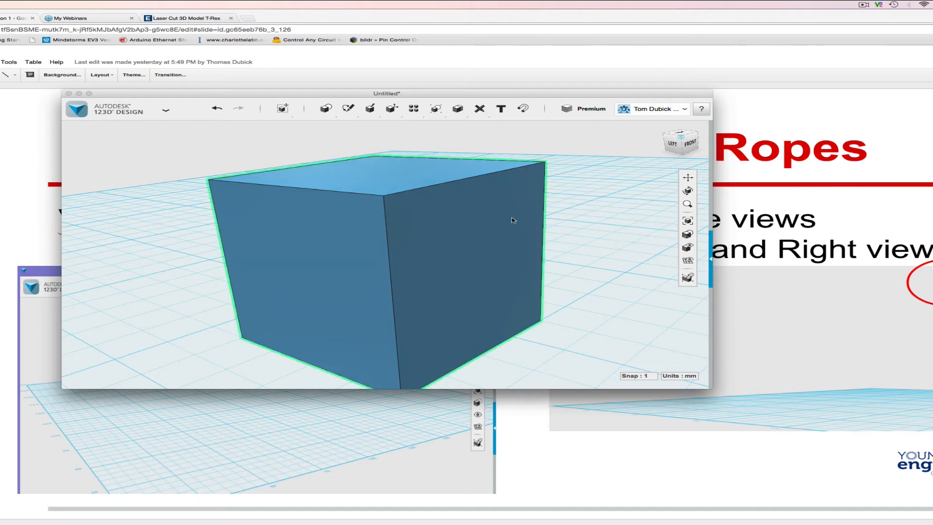
Try to delete the box's top face alone, and delete the whole box from the workplane
{"action": "left_click", "coordinate": [443, 234]}
{"action": "left_click", "coordinate": [443, 235]}
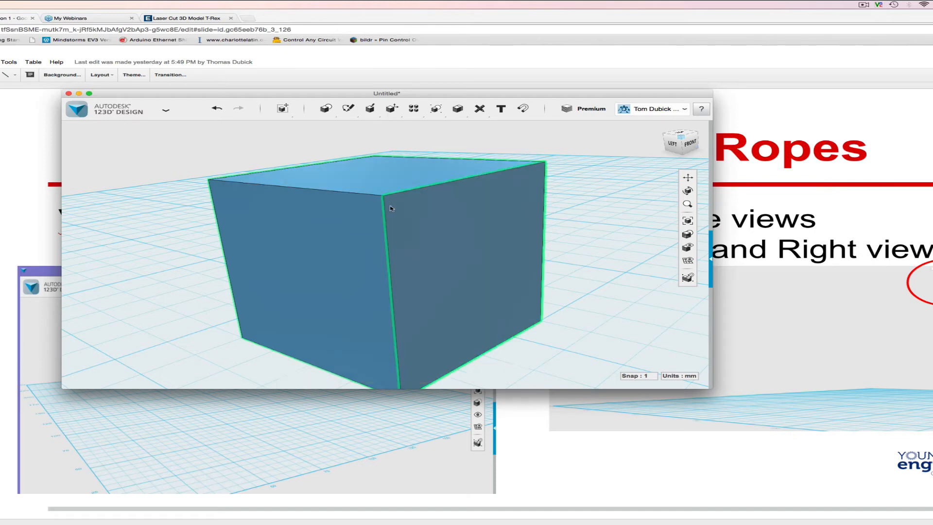
{"action": "left_click", "coordinate": [355, 183]}
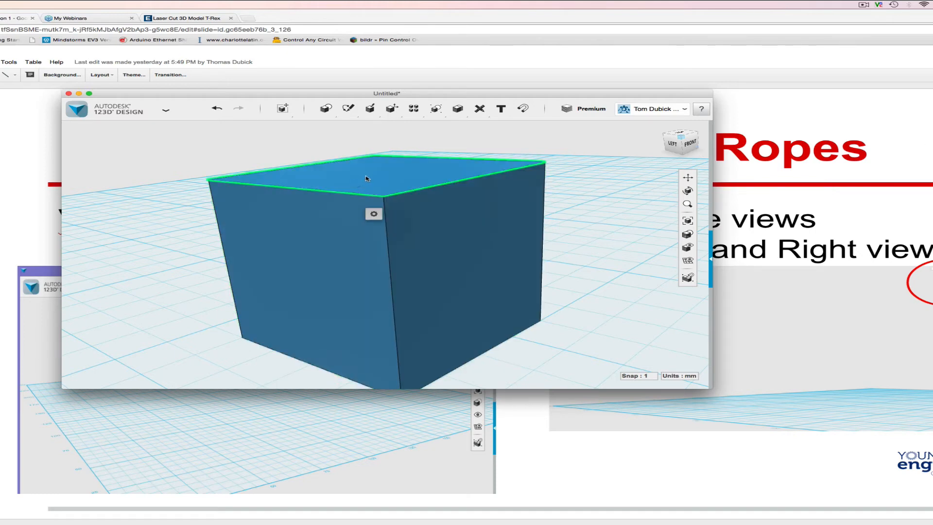
{"action": "key", "text": "Delete"}
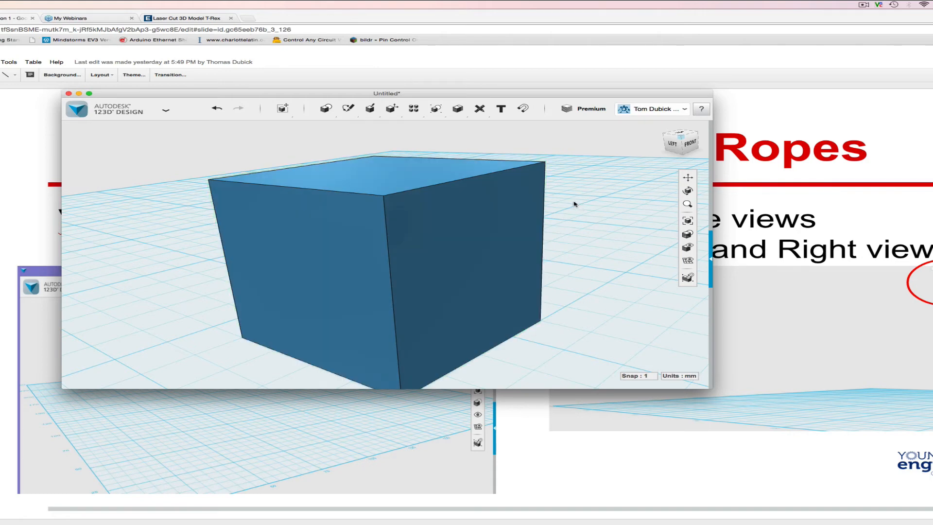
{"action": "left_click_drag", "start_coordinate": [208, 152], "coordinate": [530, 279]}
{"action": "key", "text": "Delete"}
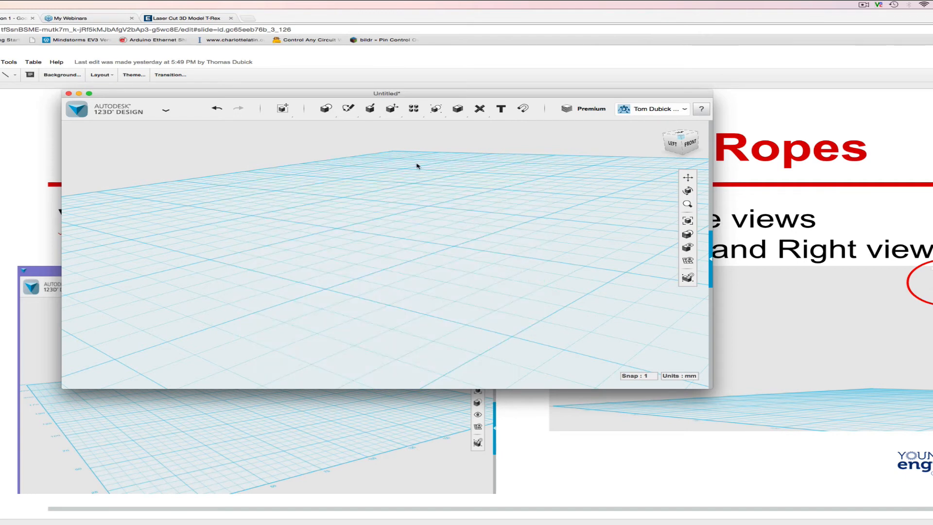
Place a box with length 25, width 15 and height 10 mm, and move it to the back of the workplane
{"action": "mouse_move", "coordinate": [368, 109]}
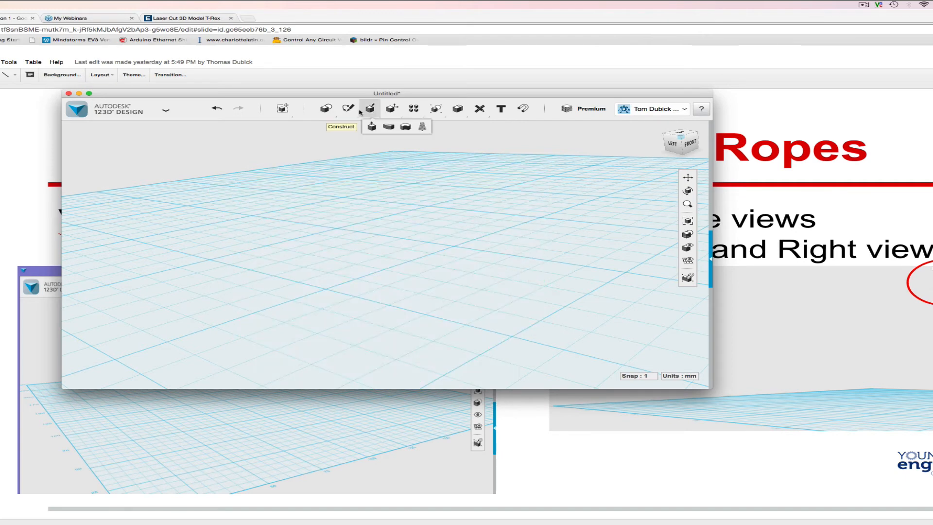
{"action": "mouse_move", "coordinate": [324, 109]}
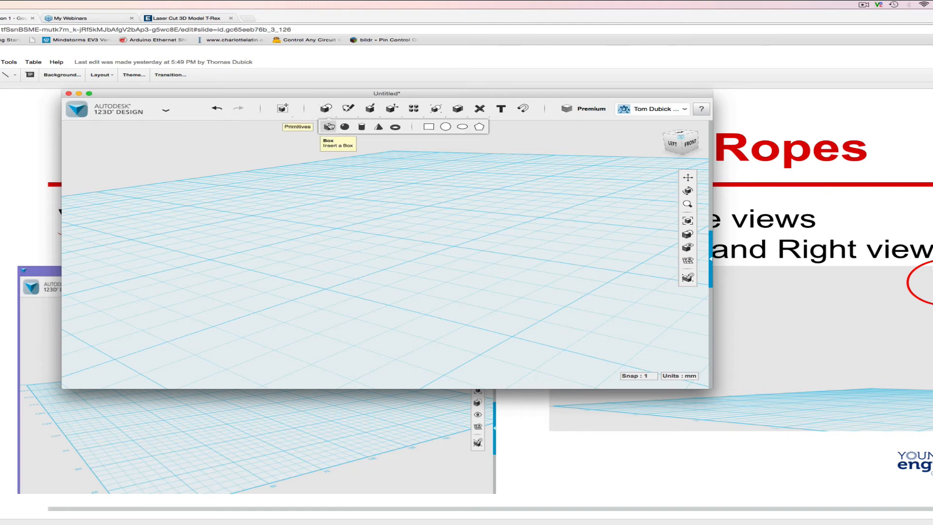
{"action": "left_click", "coordinate": [329, 126]}
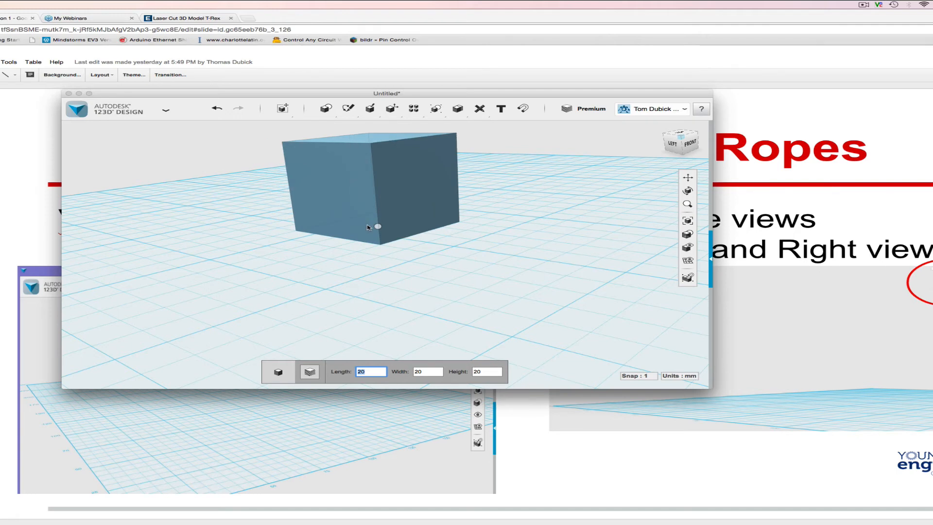
{"action": "type", "text": "25"}
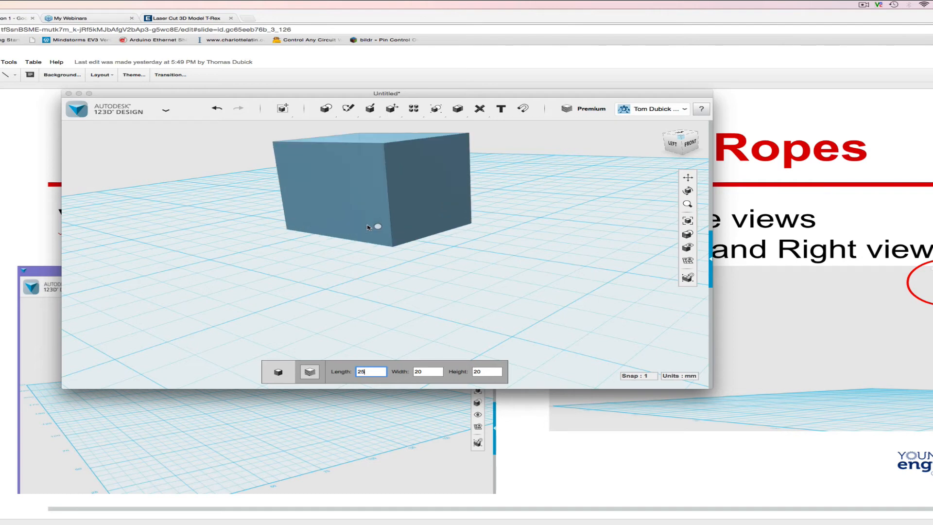
{"action": "key", "text": "Tab"}
{"action": "type", "text": "15"}
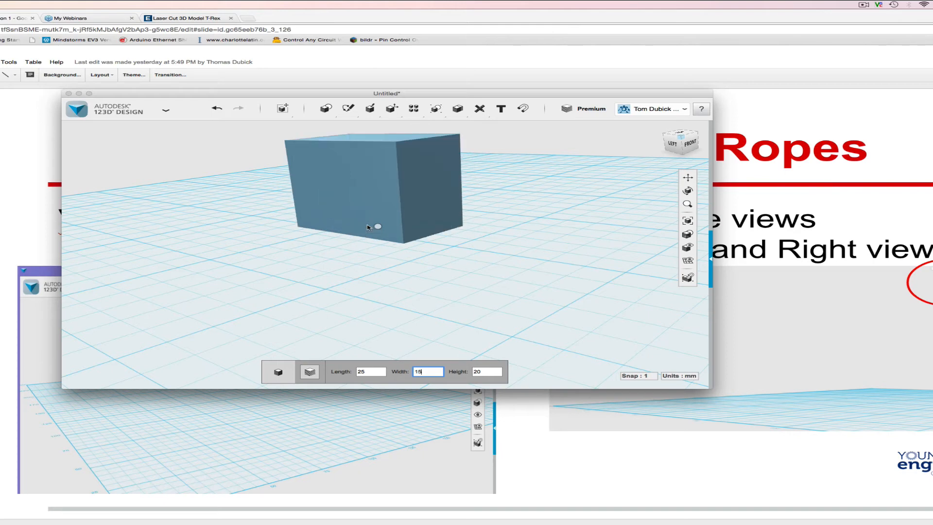
{"action": "key", "text": "Tab"}
{"action": "type", "text": "10"}
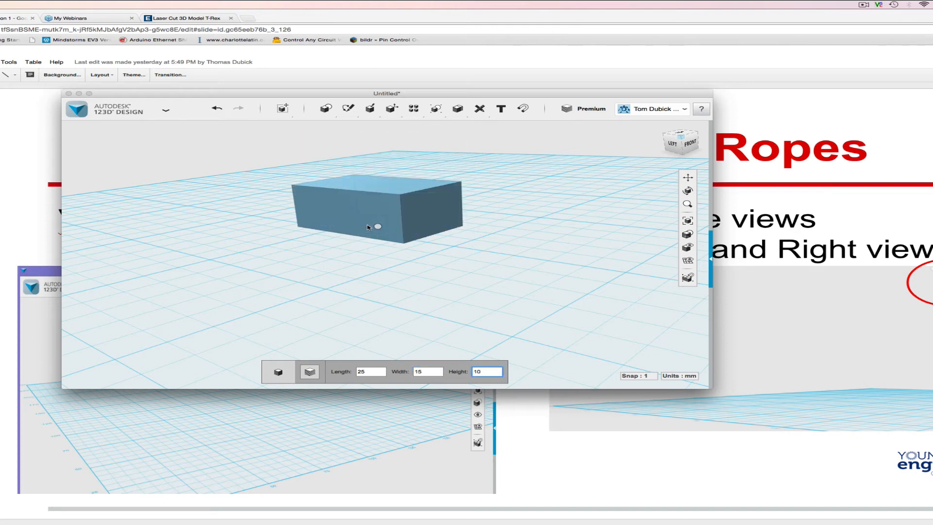
{"action": "left_click", "coordinate": [368, 227]}
{"action": "left_click_drag", "start_coordinate": [385, 219], "coordinate": [402, 250]}
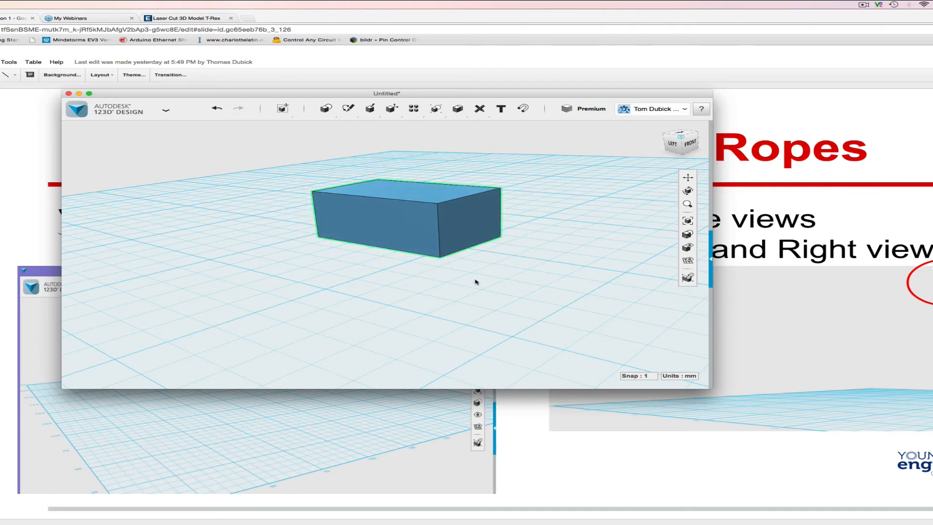
{"action": "left_click_drag", "start_coordinate": [385, 210], "coordinate": [419, 172]}
Place a second box with length 35, width 20 and height 15 mm, and move it beside the first box
{"action": "mouse_move", "coordinate": [325, 115]}
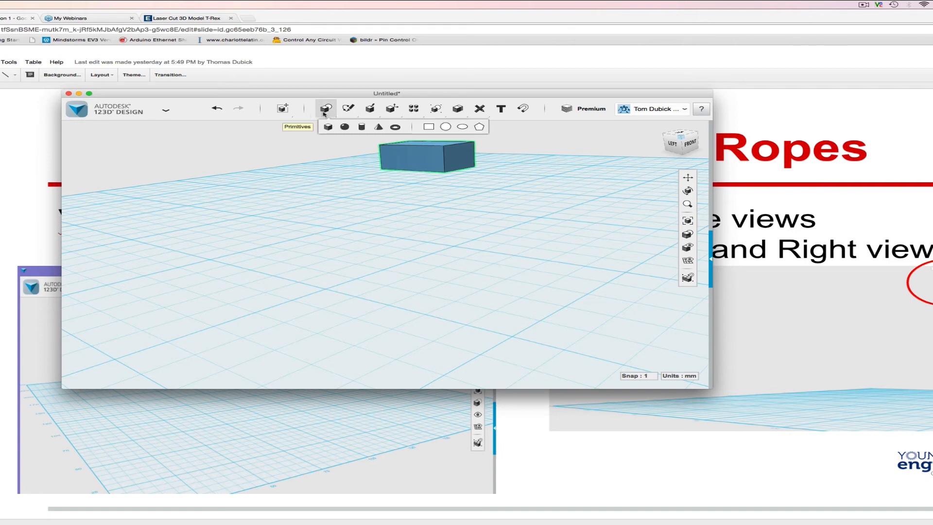
{"action": "left_click", "coordinate": [329, 128]}
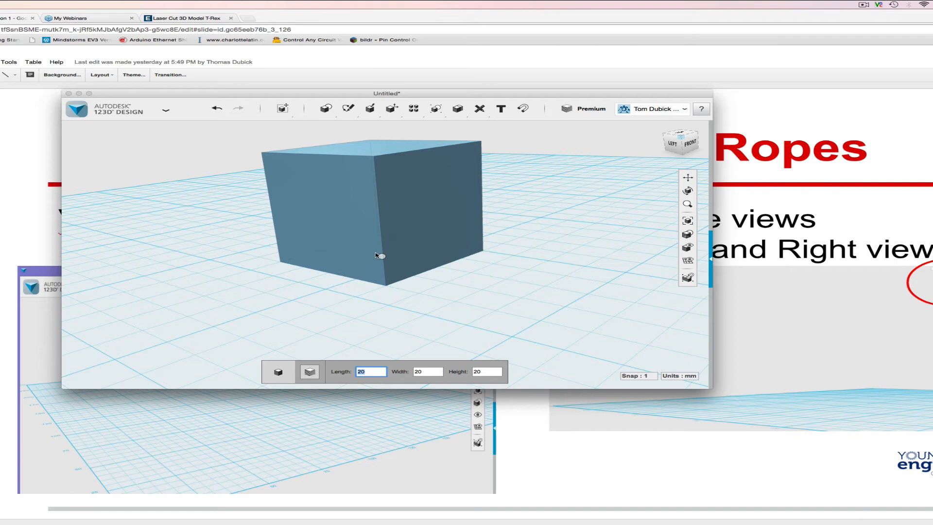
{"action": "type", "text": "35"}
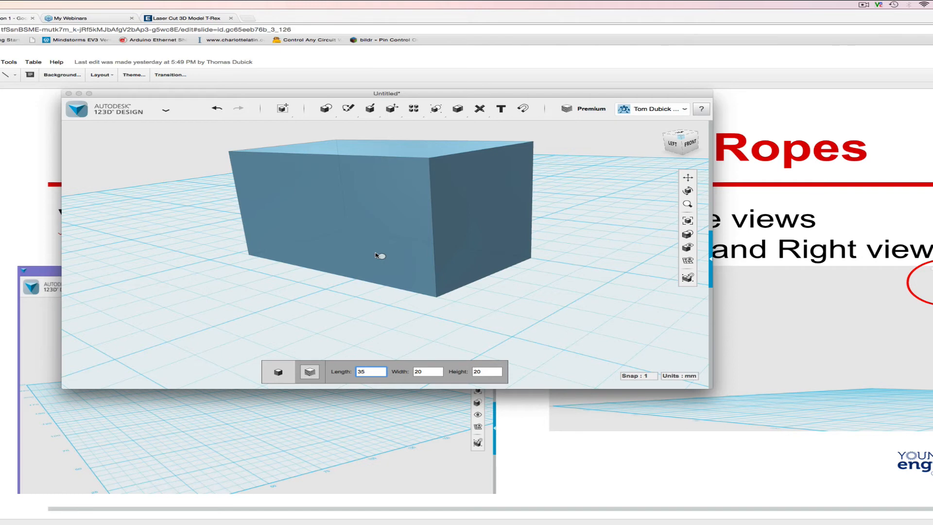
{"action": "key", "text": "Tab"}
{"action": "key", "text": "Tab"}
{"action": "type", "text": "15"}
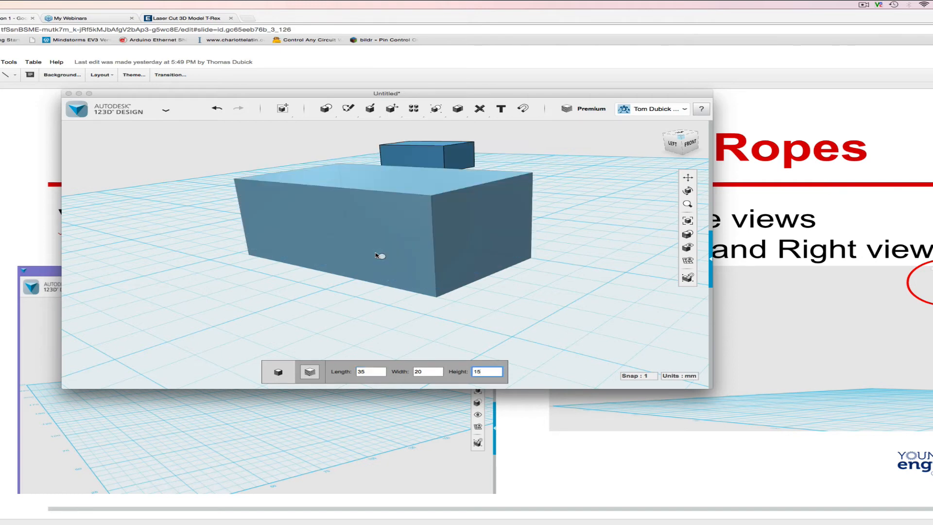
{"action": "left_click", "coordinate": [376, 255]}
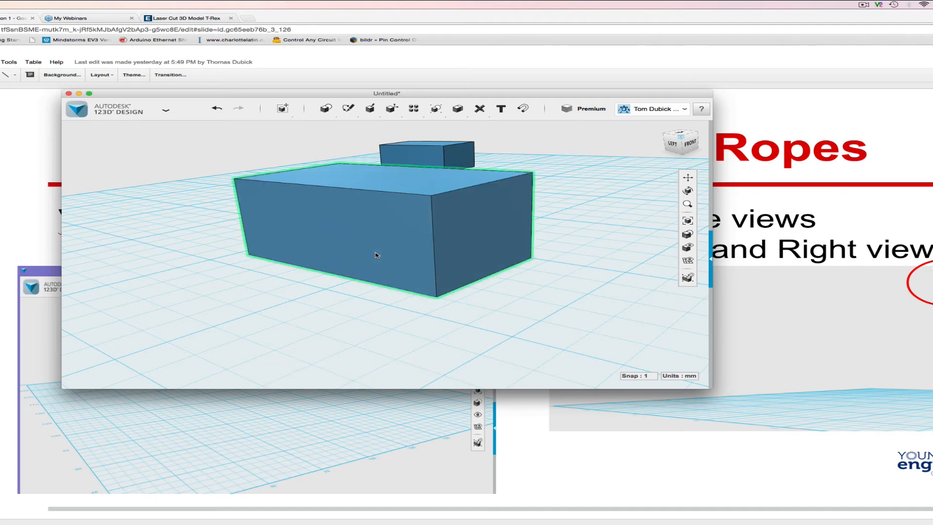
{"action": "left_click_drag", "start_coordinate": [443, 242], "coordinate": [338, 187]}
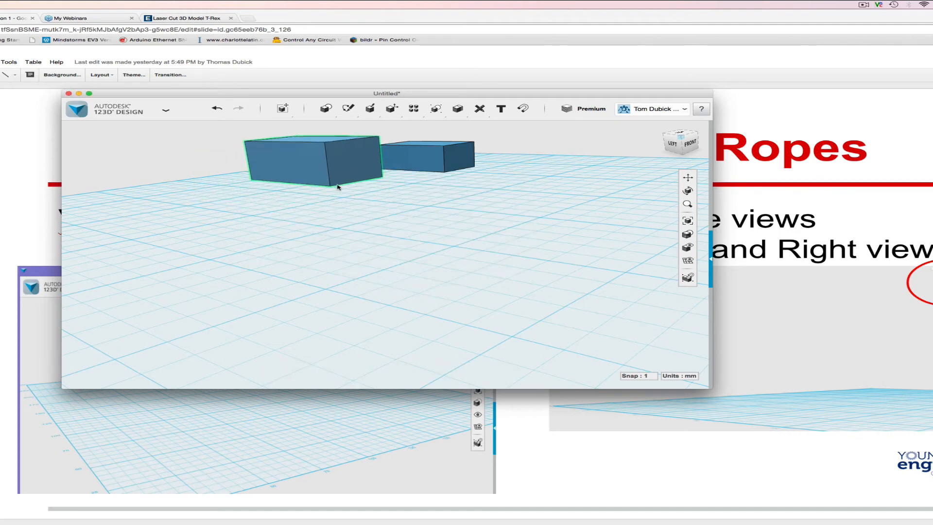
Move the larger box forward on the workplane, in front of the smaller box
{"action": "right_click_drag", "start_coordinate": [419, 221], "coordinate": [448, 208]}
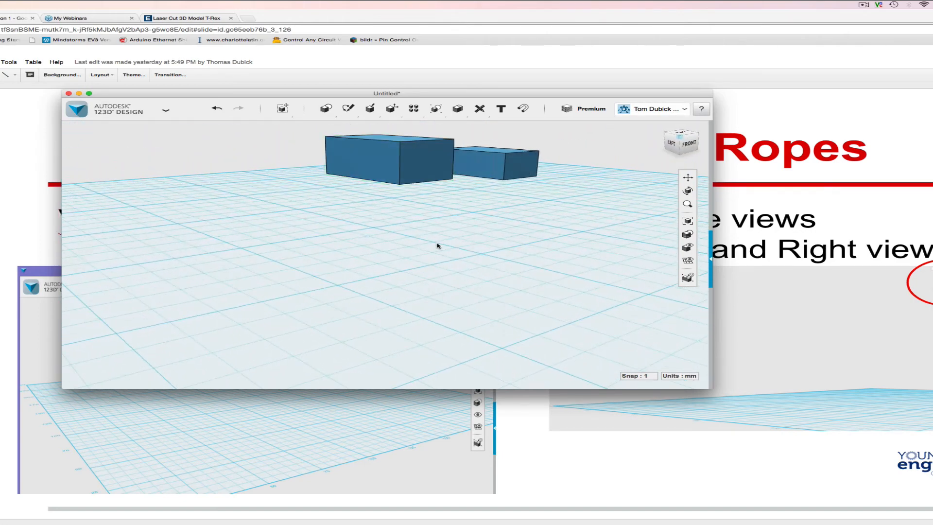
{"action": "left_click", "coordinate": [413, 161]}
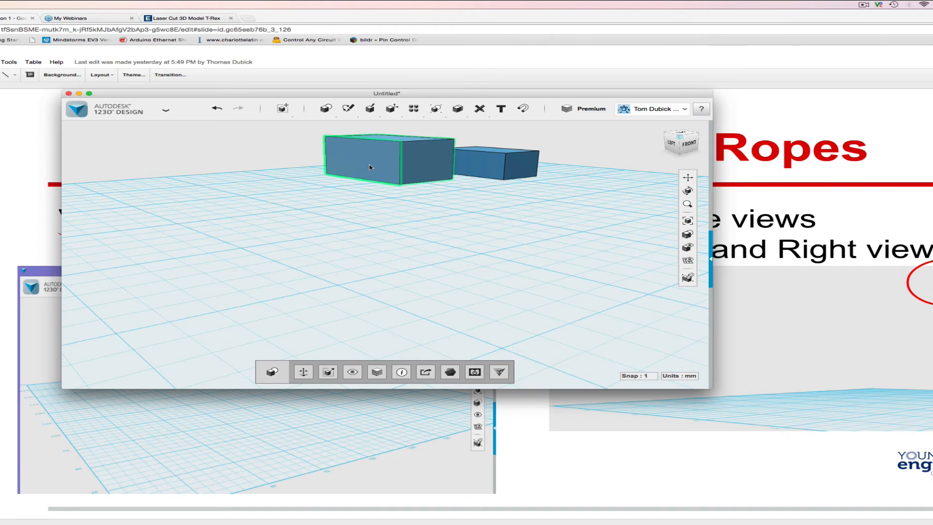
{"action": "left_click_drag", "start_coordinate": [376, 166], "coordinate": [393, 235]}
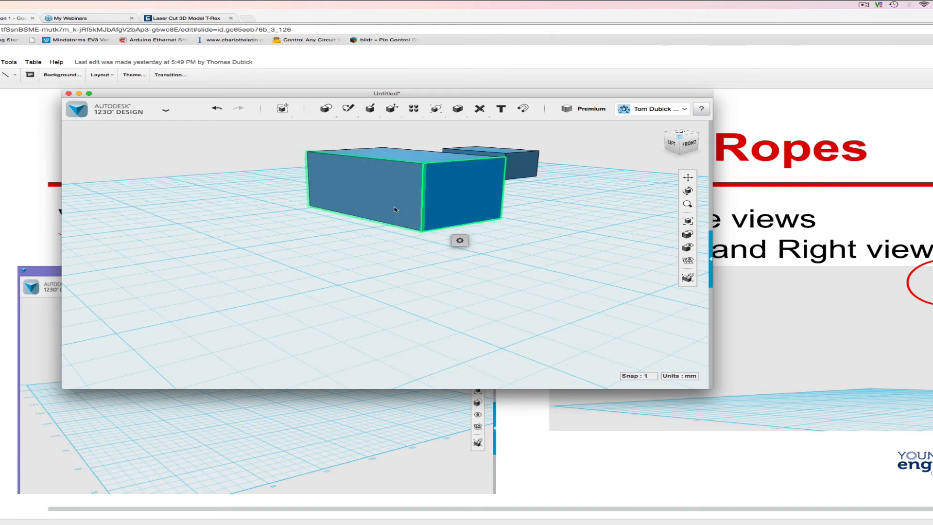
Select faces of the larger box, clear the selection, and select the box as a whole solid
{"action": "left_click", "coordinate": [388, 192]}
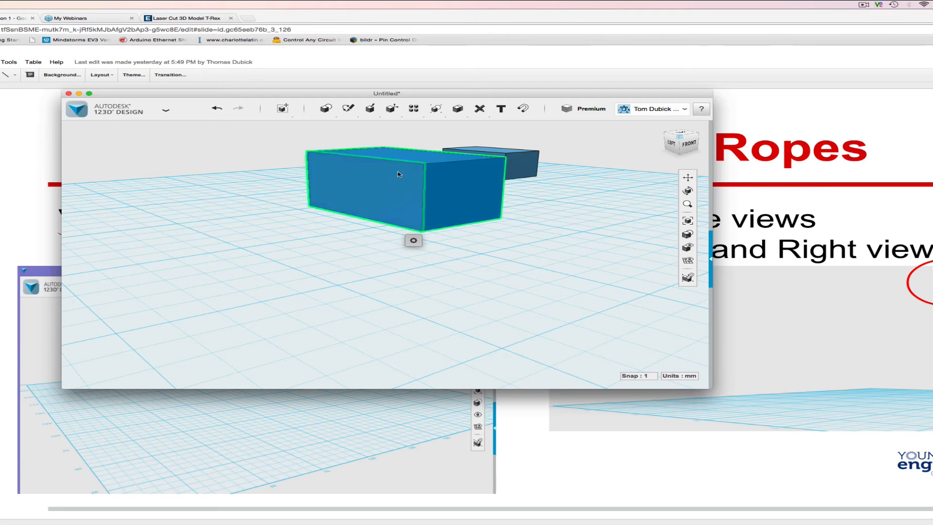
{"action": "left_click", "coordinate": [357, 388]}
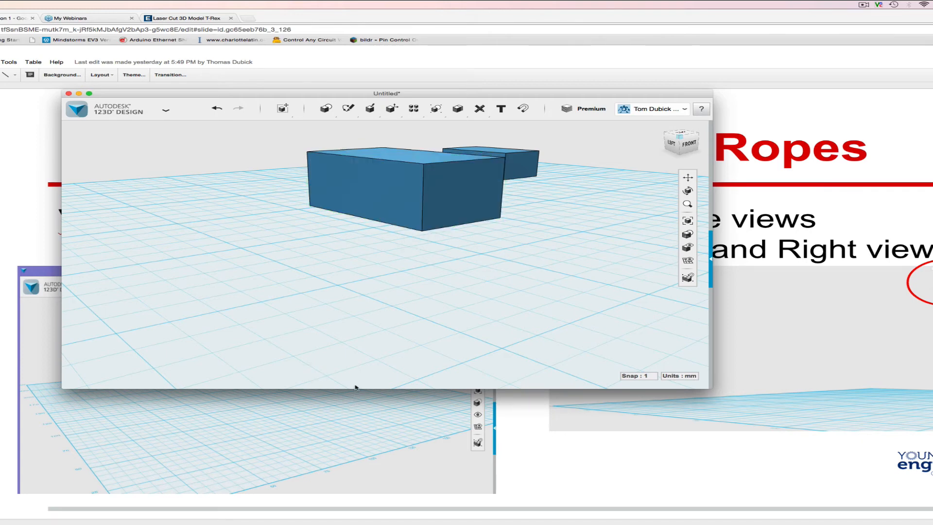
{"action": "left_click_drag", "start_coordinate": [309, 141], "coordinate": [431, 217]}
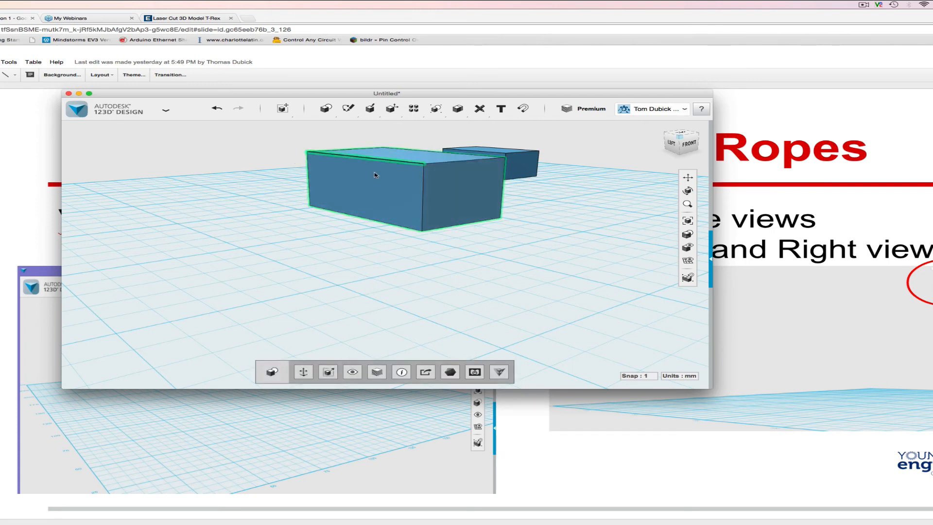
Move the larger box along its horizontal axes, farther forward on the workplane, and try rotating it about an axis
{"action": "left_click", "coordinate": [303, 373]}
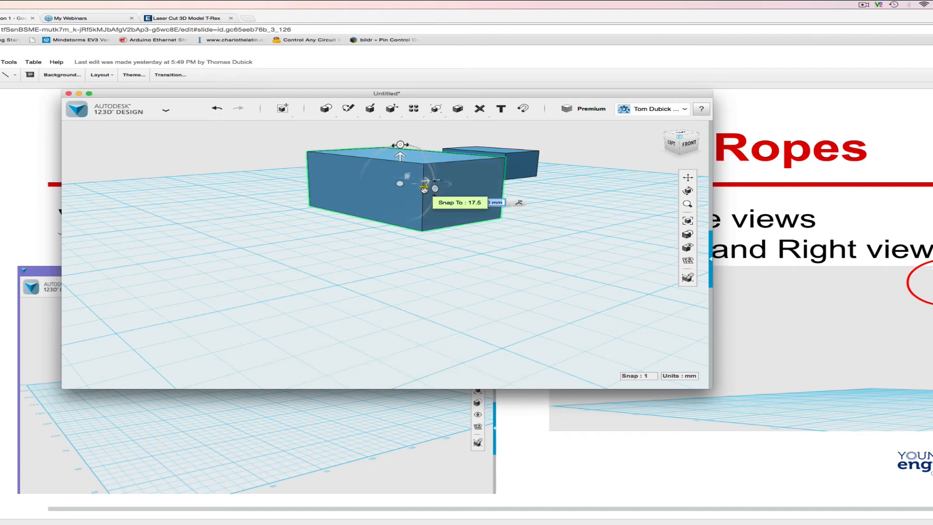
{"action": "left_click_drag", "start_coordinate": [424, 189], "coordinate": [460, 188]}
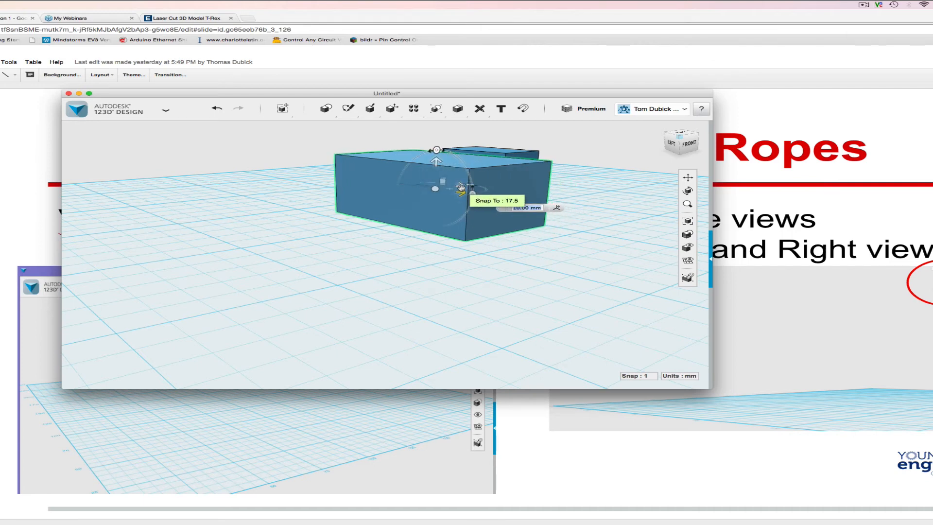
{"action": "left_click_drag", "start_coordinate": [459, 185], "coordinate": [338, 173]}
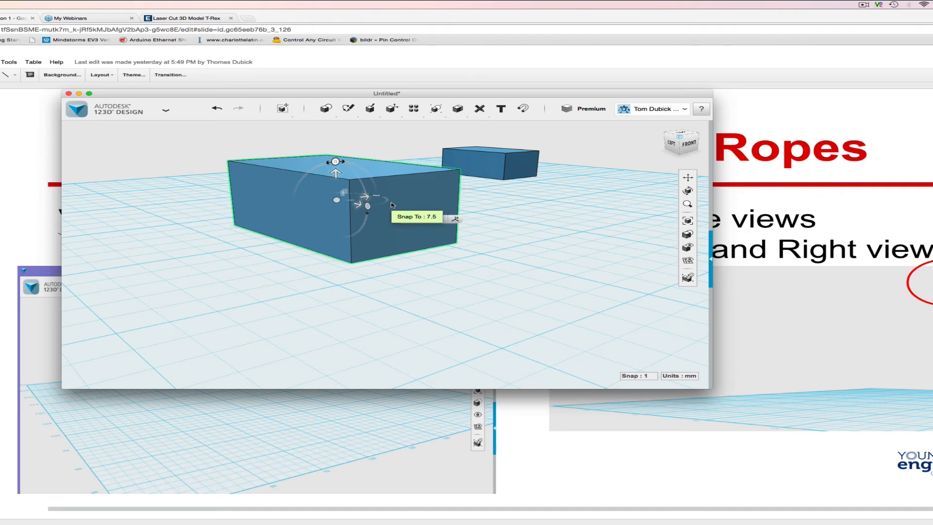
{"action": "left_click", "coordinate": [342, 163]}
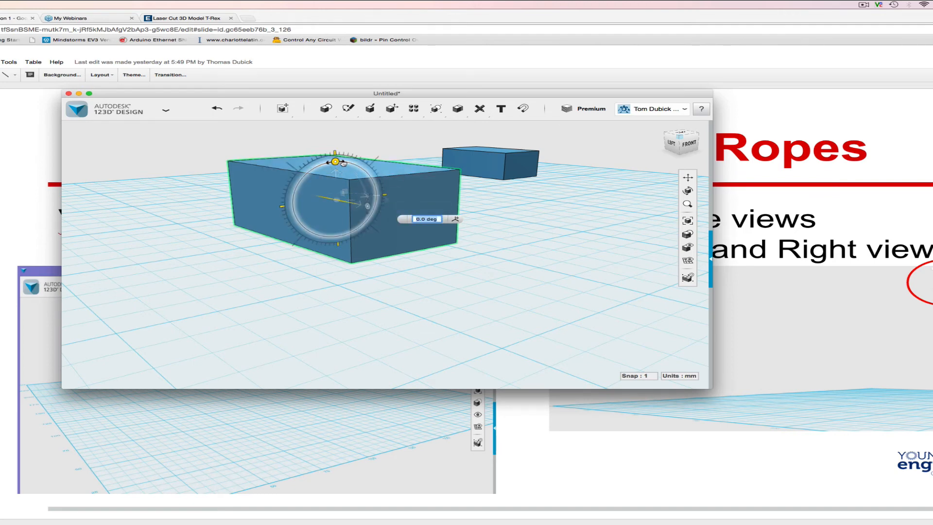
{"action": "left_click_drag", "start_coordinate": [343, 163], "coordinate": [339, 184]}
{"action": "left_click", "coordinate": [498, 219]}
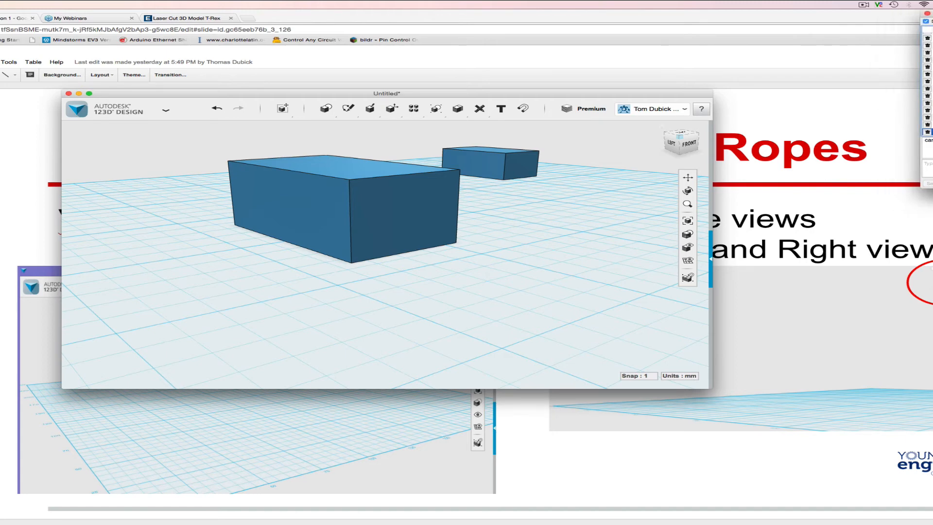
Move the larger box across the workplane, raise it slightly above the grid, and shift it another 5 mm horizontally
{"action": "left_click", "coordinate": [411, 205]}
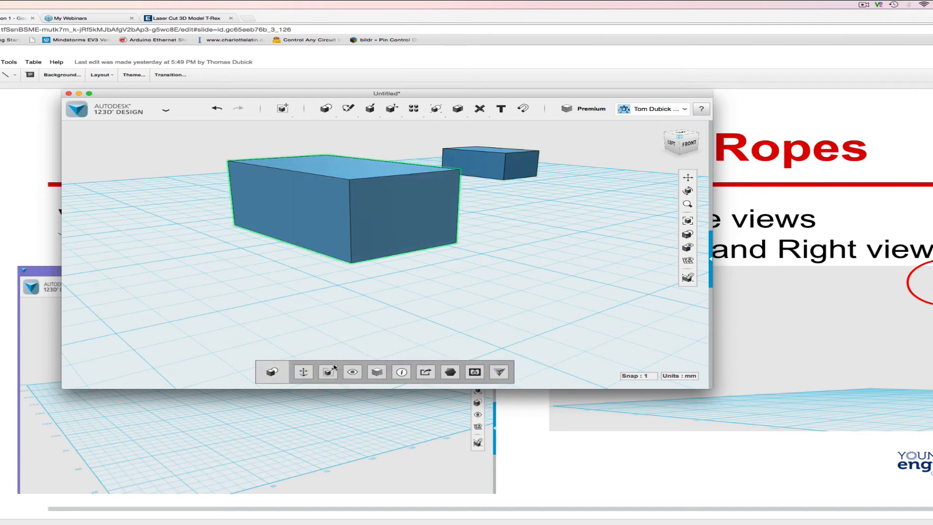
{"action": "left_click", "coordinate": [303, 372]}
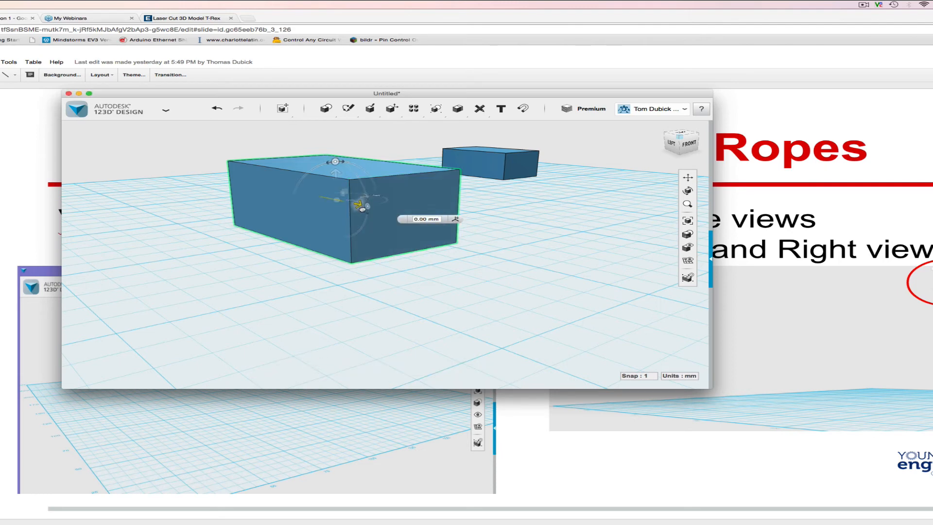
{"action": "left_click_drag", "start_coordinate": [360, 206], "coordinate": [421, 219]}
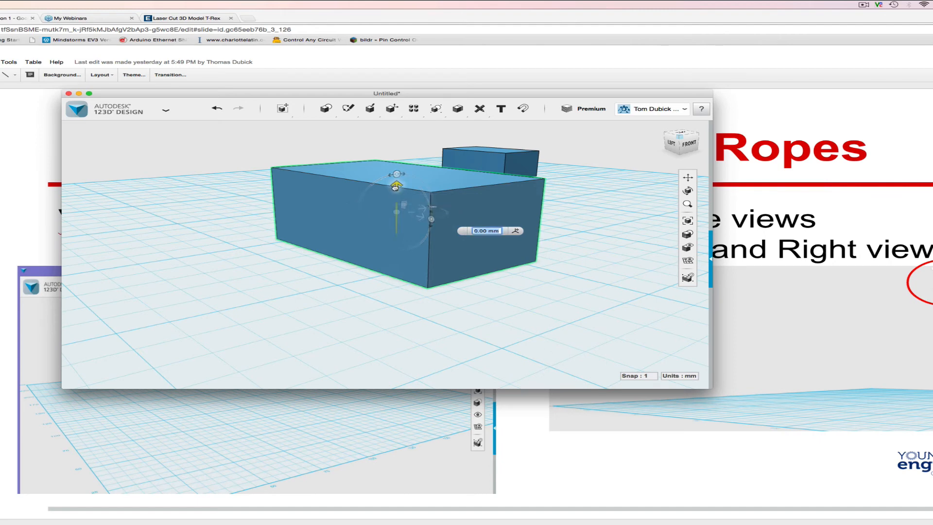
{"action": "left_click_drag", "start_coordinate": [396, 185], "coordinate": [423, 200]}
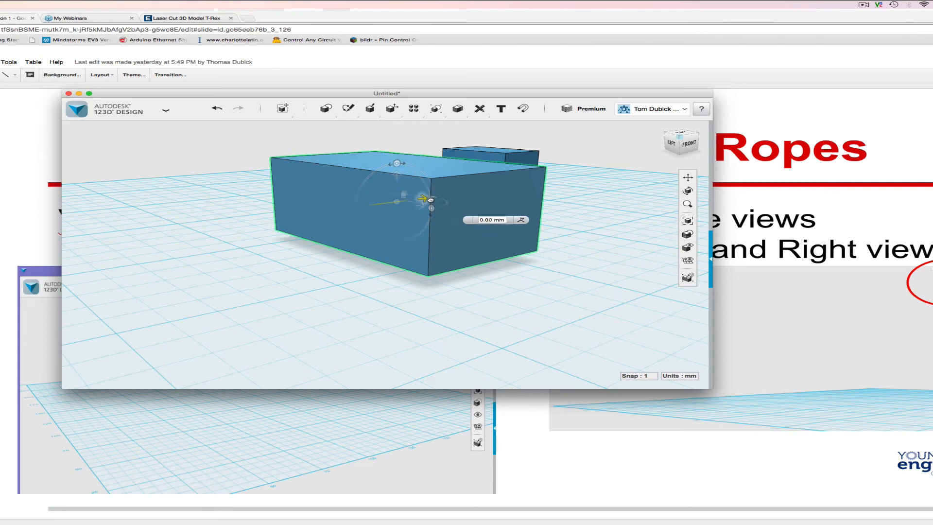
{"action": "left_click_drag", "start_coordinate": [422, 202], "coordinate": [440, 211]}
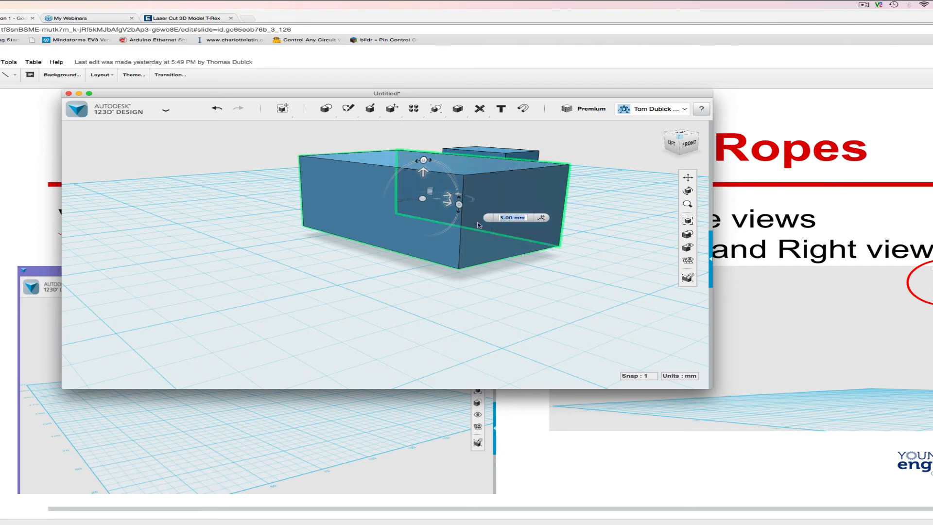
{"action": "left_click", "coordinate": [428, 175]}
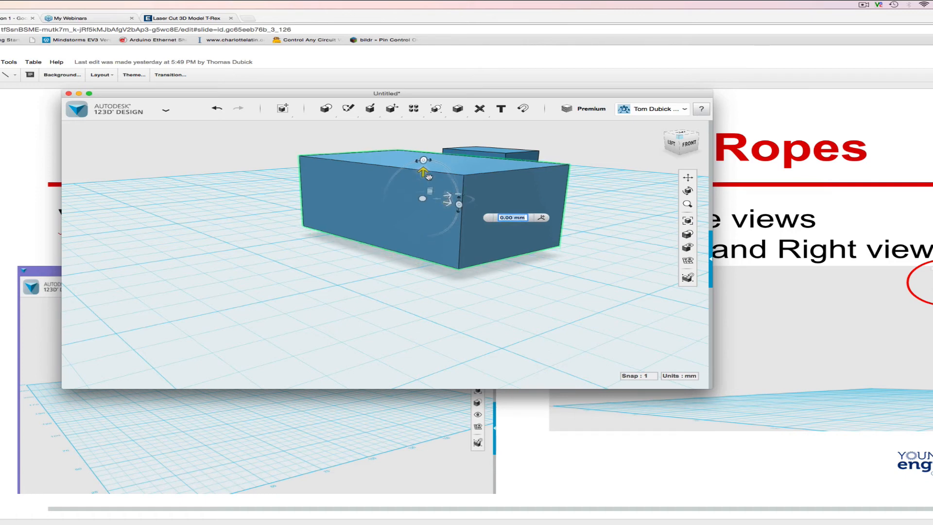
{"action": "left_click", "coordinate": [540, 271]}
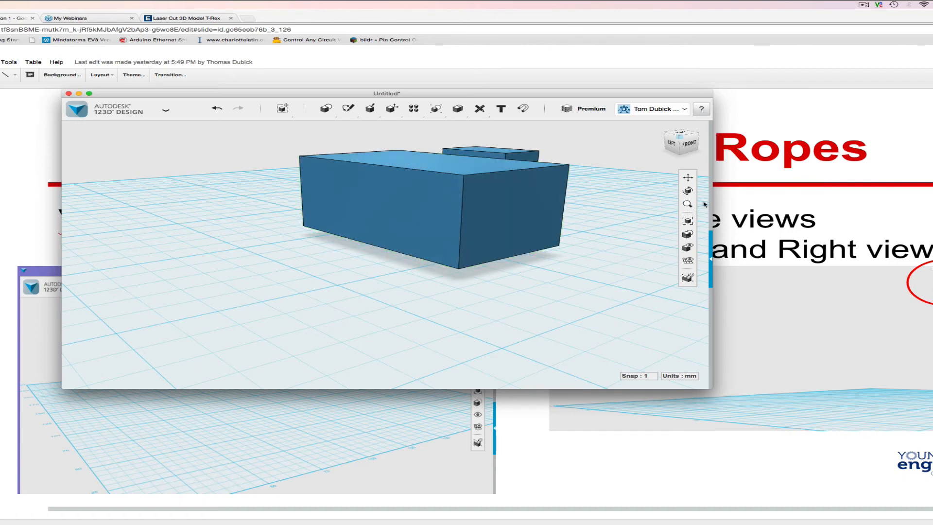
Try uniform scaling on the larger box with factors 3 and 0.5, and set the factor back to 1
{"action": "left_click", "coordinate": [392, 253]}
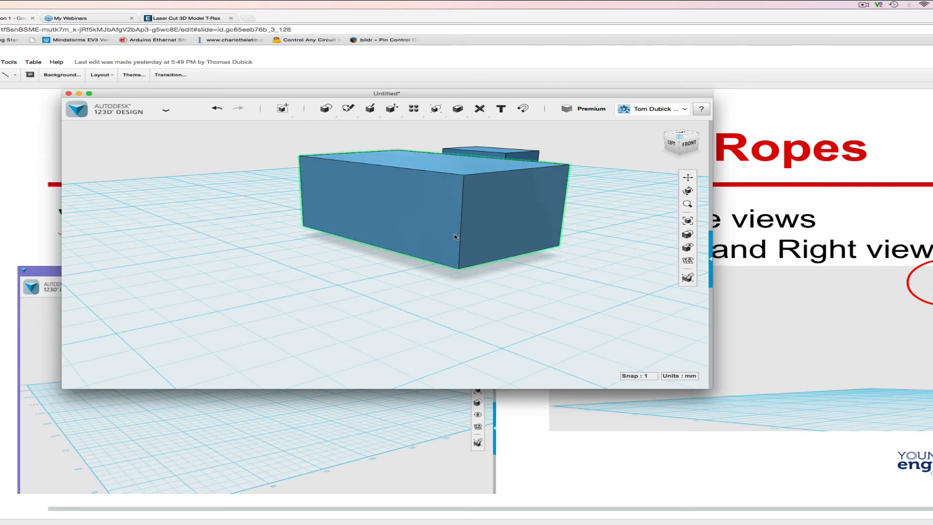
{"action": "left_click", "coordinate": [469, 243]}
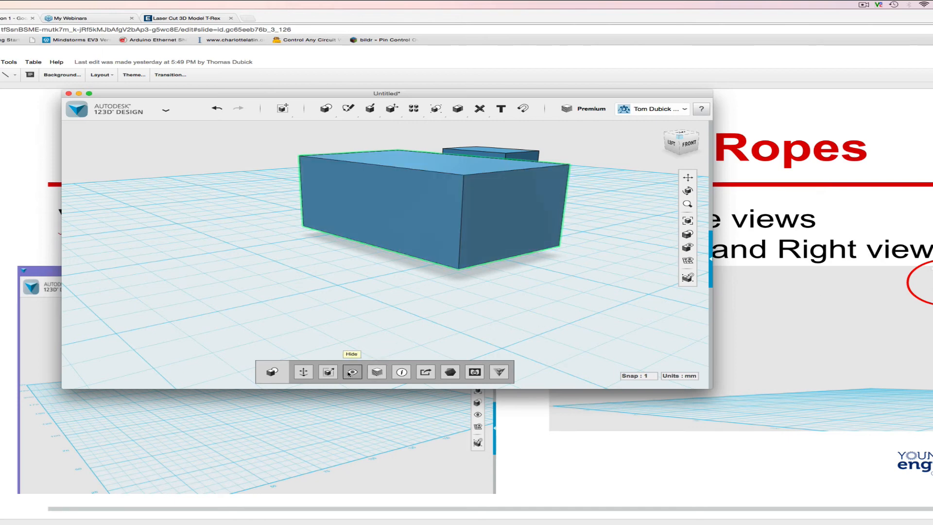
{"action": "left_click", "coordinate": [330, 373]}
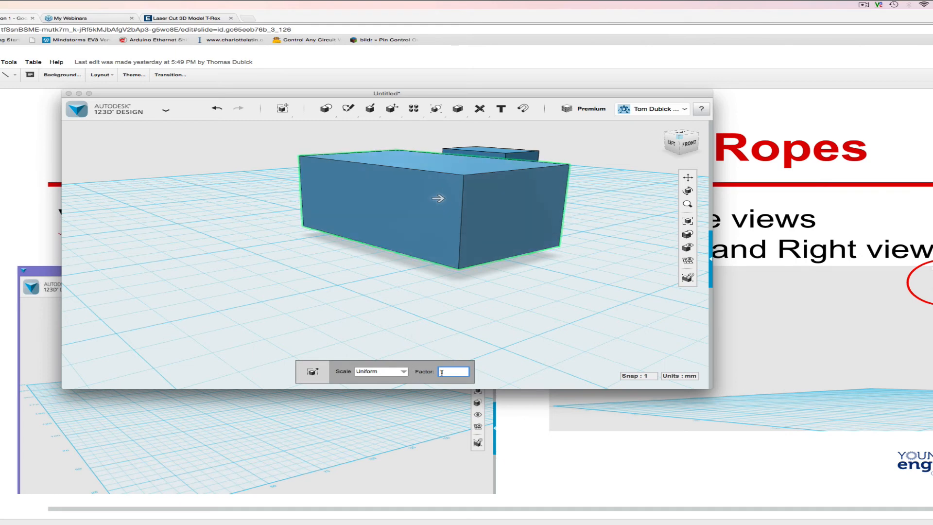
{"action": "key", "text": "BackSpace"}
{"action": "type", "text": "3"}
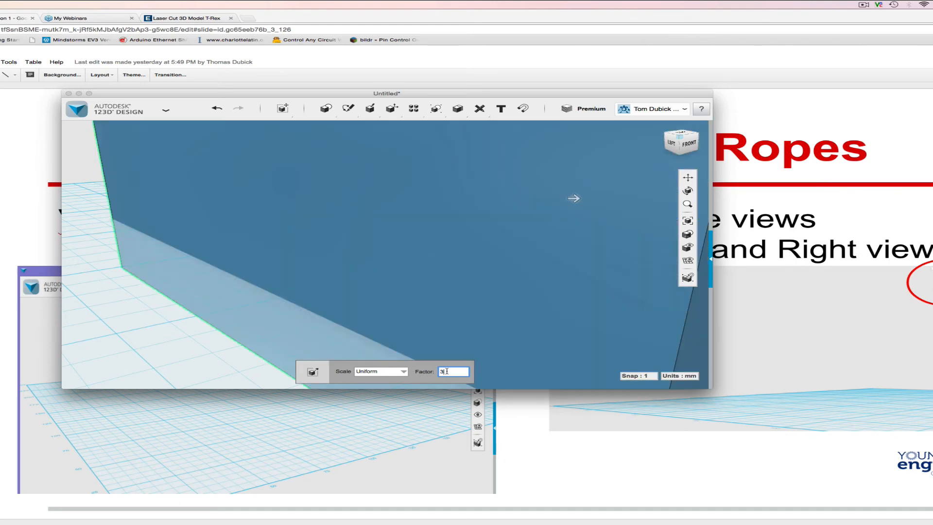
{"action": "key", "text": "BackSpace"}
{"action": "type", "text": "1"}
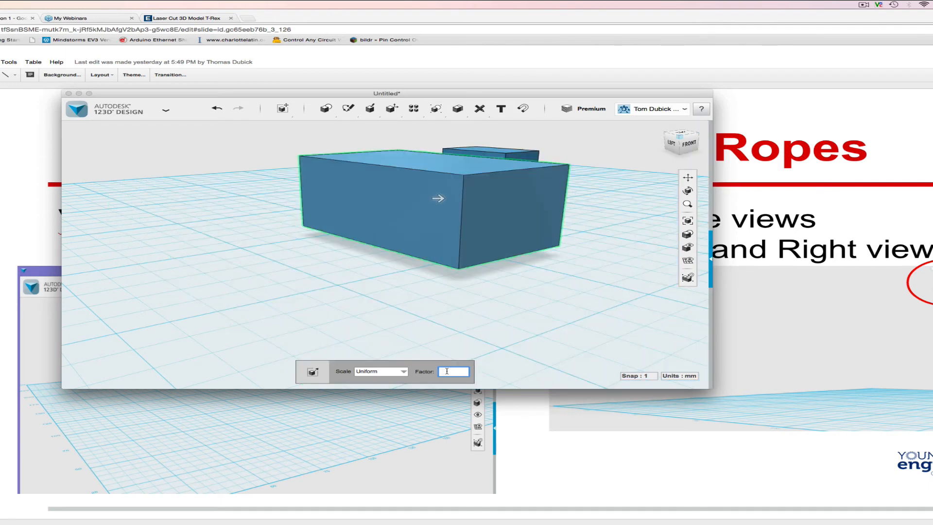
{"action": "type", "text": "0.5"}
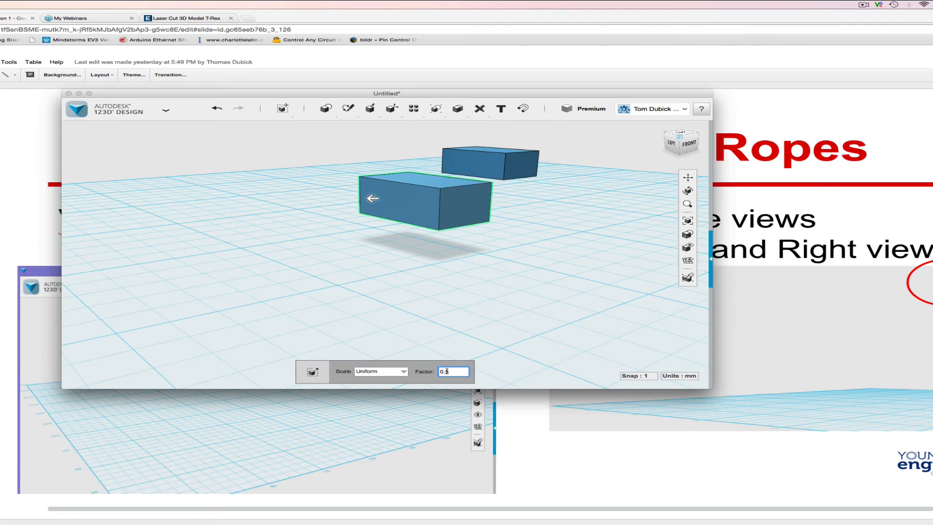
{"action": "key", "text": "BackSpace"}
{"action": "key", "text": "BackSpace"}
{"action": "key", "text": "BackSpace"}
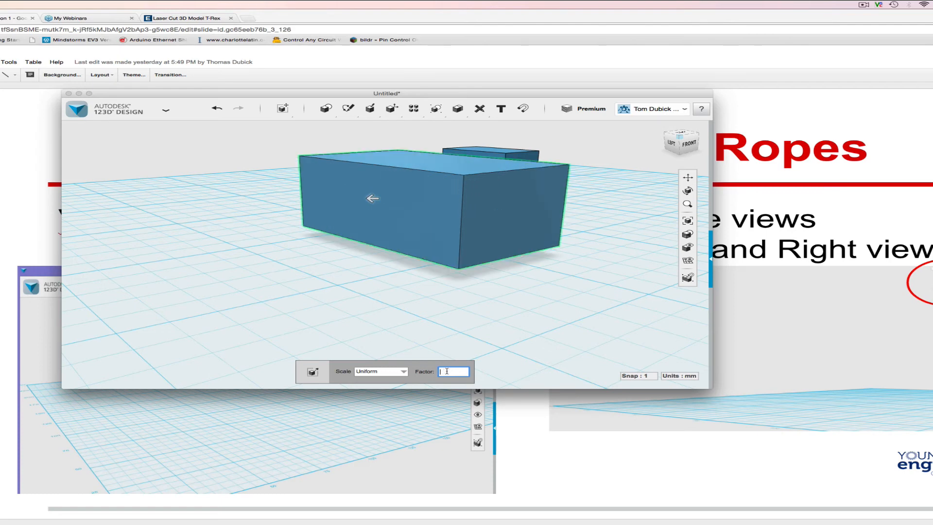
{"action": "type", "text": "1"}
Scale the larger box non-uniformly with factors 0.5 in X, 1 in Y and 1.5 in Z
{"action": "left_click", "coordinate": [403, 371]}
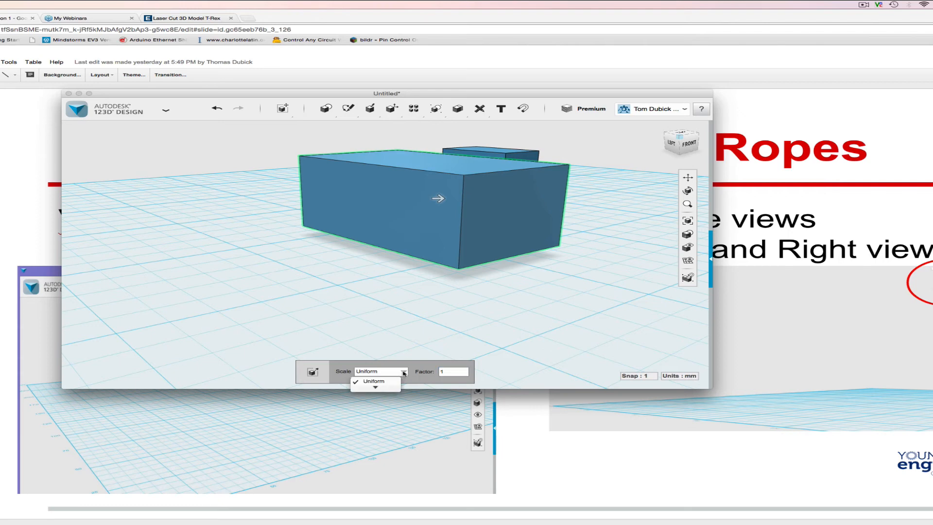
{"action": "left_click", "coordinate": [375, 387]}
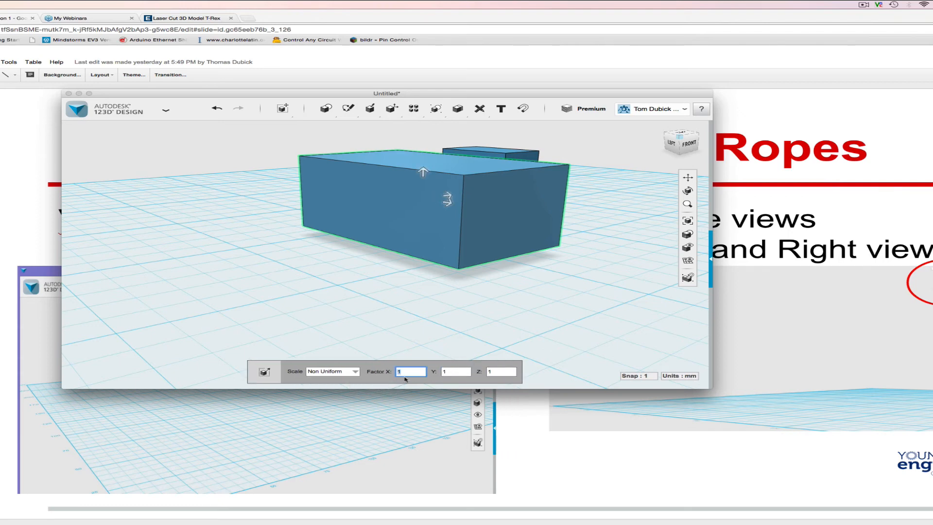
{"action": "left_click", "coordinate": [417, 371]}
{"action": "type", "text": "0.5"}
{"action": "key", "text": "Tab"}
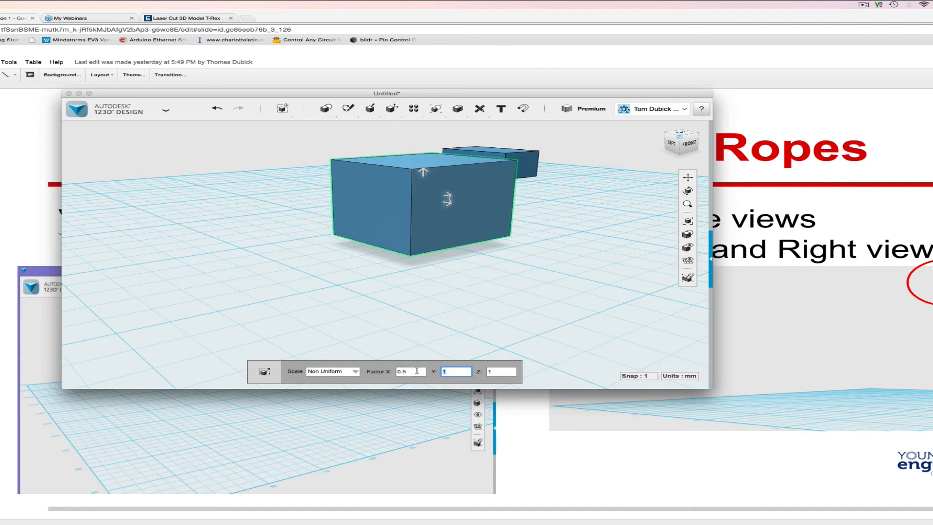
{"action": "key", "text": "Tab"}
{"action": "type", "text": "1.5"}
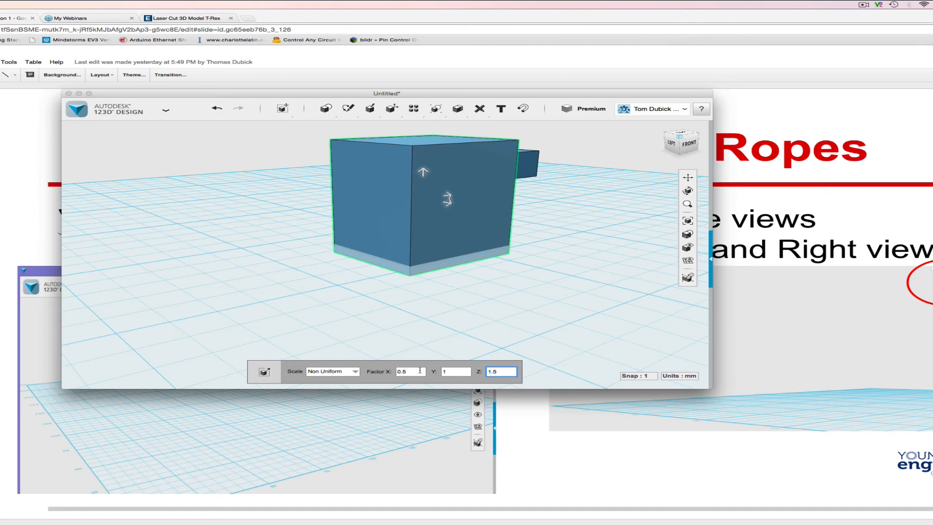
{"action": "left_click", "coordinate": [355, 370]}
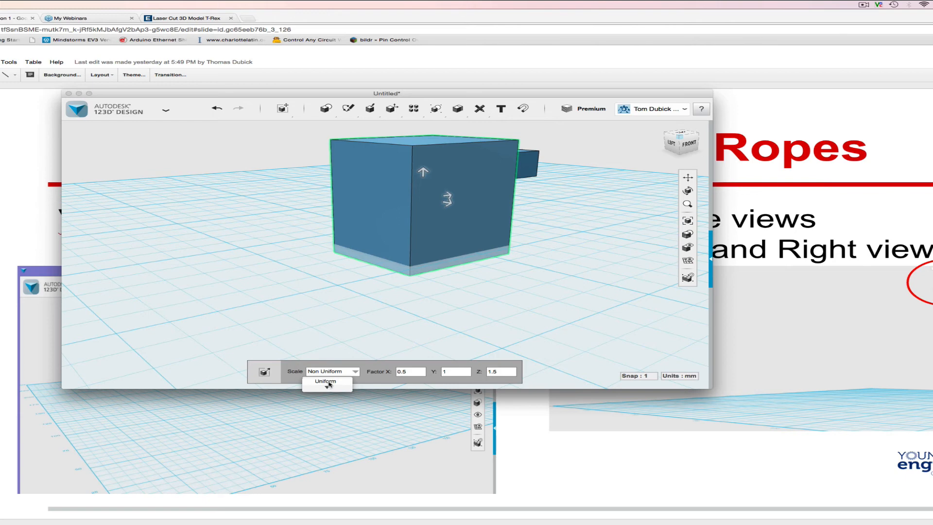
{"action": "left_click", "coordinate": [332, 382]}
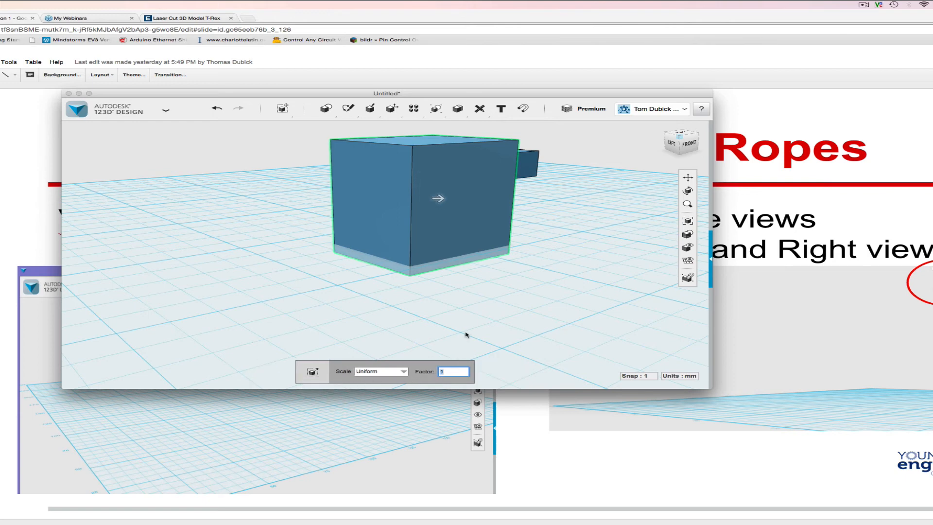
{"action": "left_click", "coordinate": [458, 370]}
{"action": "left_click", "coordinate": [472, 336]}
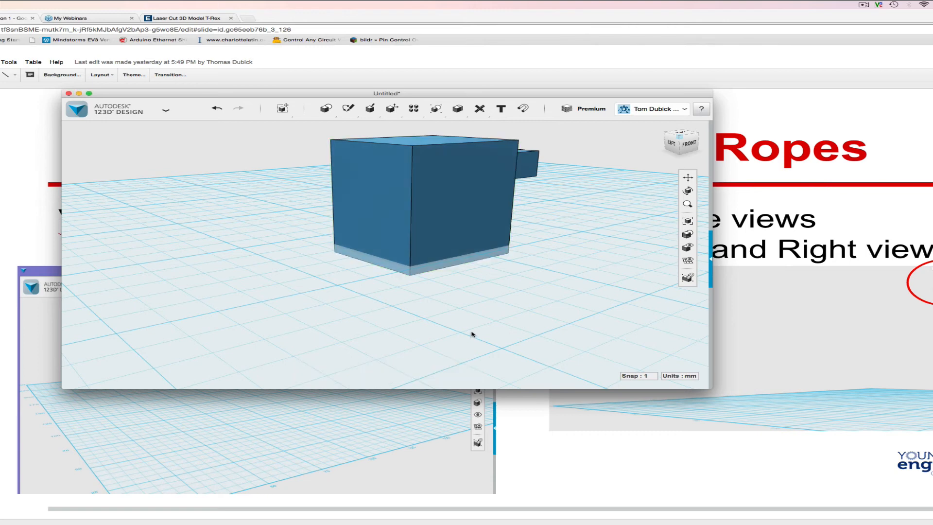
Undo the non-uniform scaling and the last repositioning of the larger box
{"action": "left_click", "coordinate": [459, 258]}
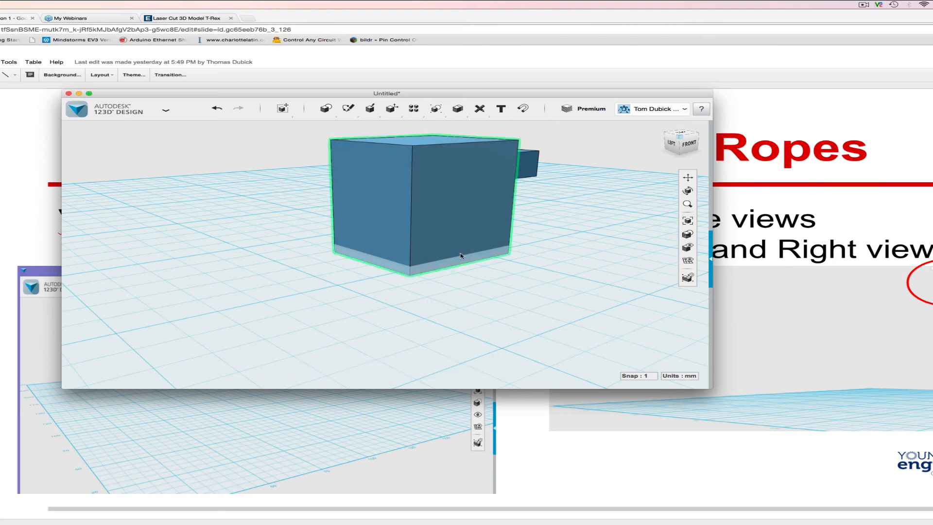
{"action": "left_click", "coordinate": [217, 108]}
{"action": "left_click", "coordinate": [217, 108]}
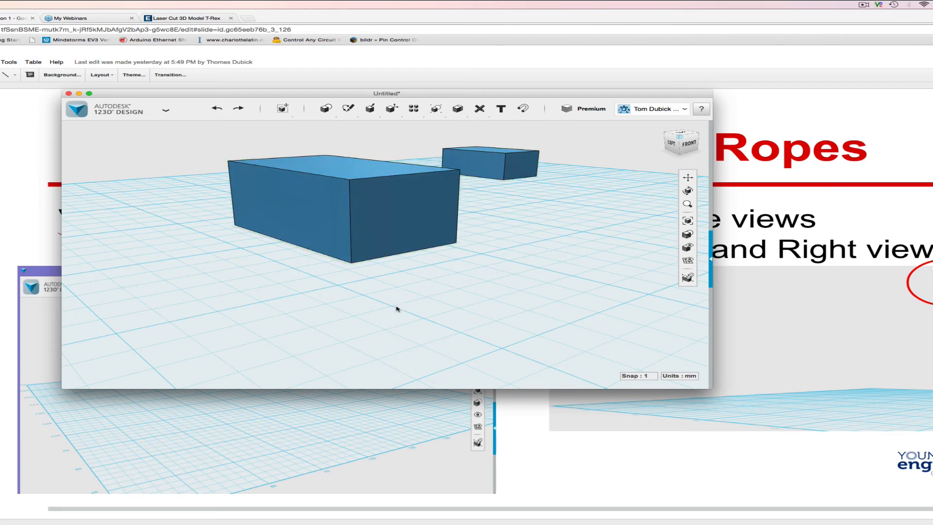
Hide the larger box and undo the hiding
{"action": "left_click", "coordinate": [355, 232]}
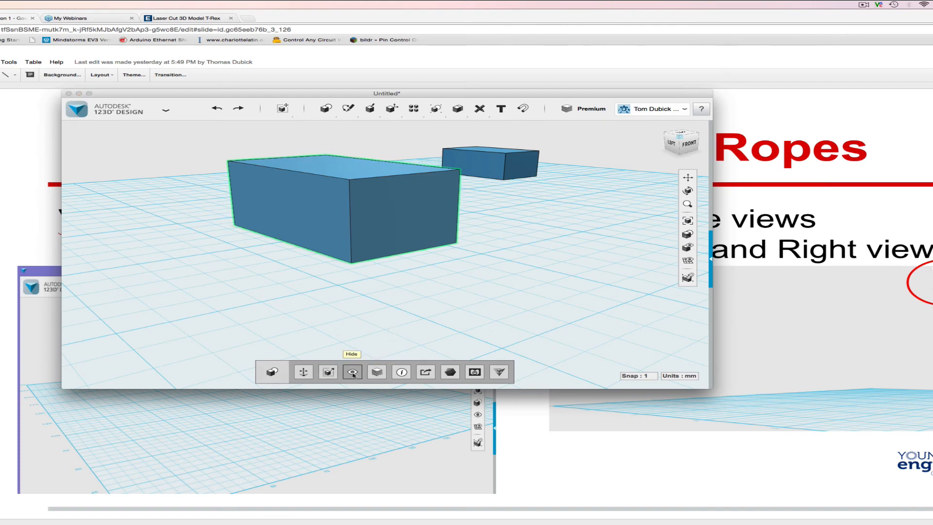
{"action": "left_click", "coordinate": [353, 373]}
{"action": "left_click_drag", "start_coordinate": [275, 142], "coordinate": [408, 304]}
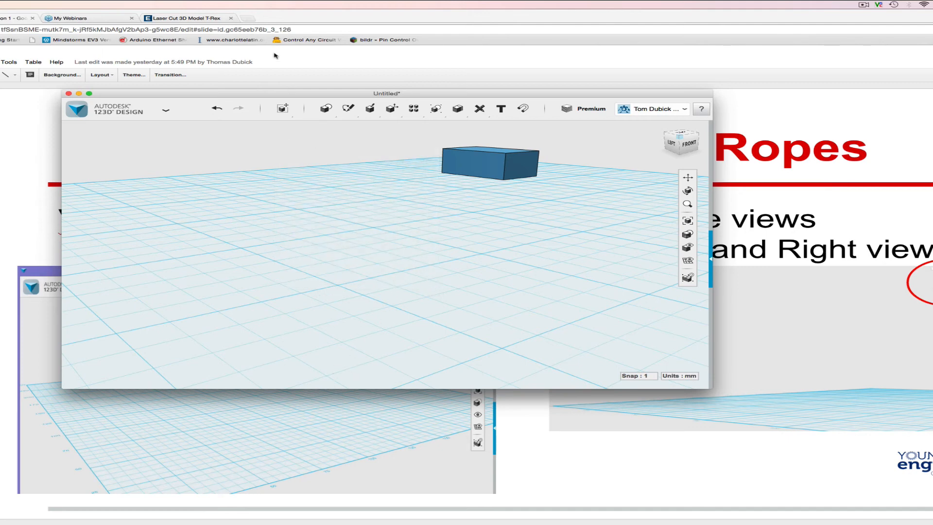
{"action": "left_click", "coordinate": [216, 109]}
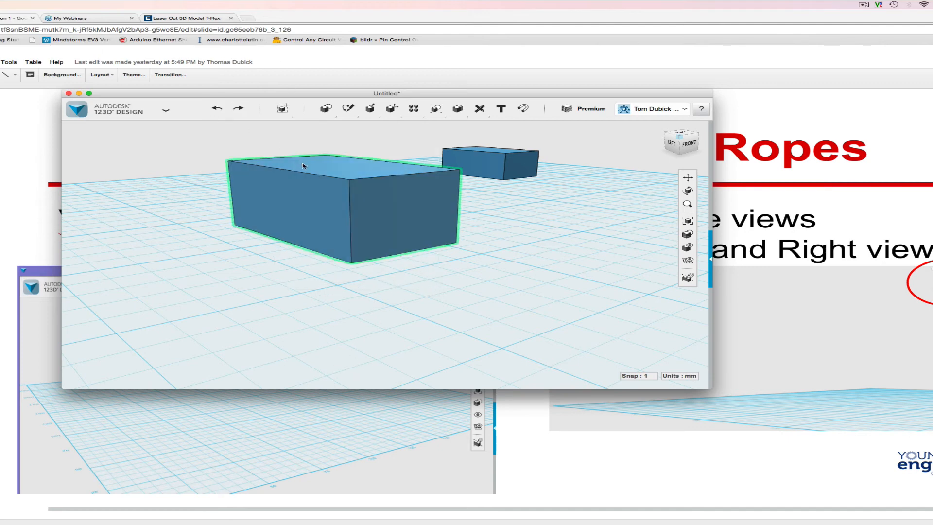
Move the larger box closer to the smaller one, and turn off the material color overlay on both boxes
{"action": "left_click_drag", "start_coordinate": [302, 164], "coordinate": [360, 214]}
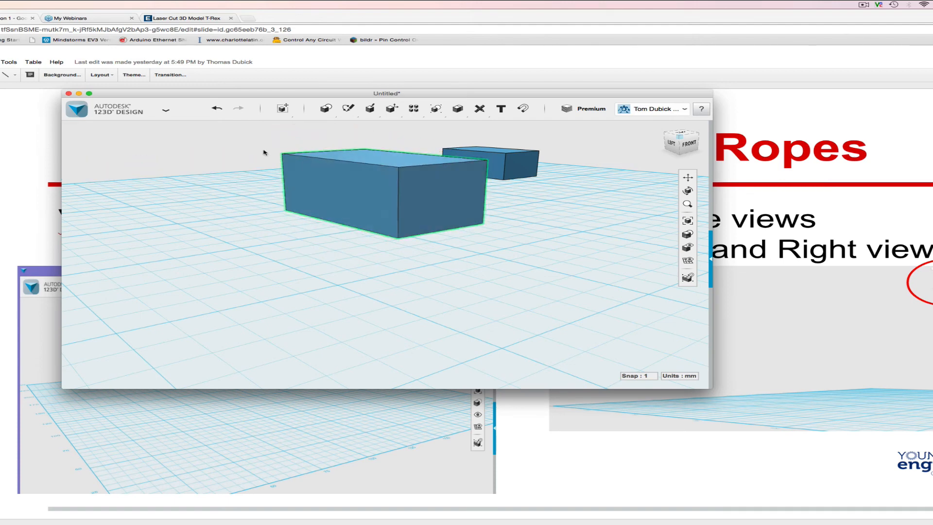
{"action": "left_click_drag", "start_coordinate": [232, 140], "coordinate": [468, 256]}
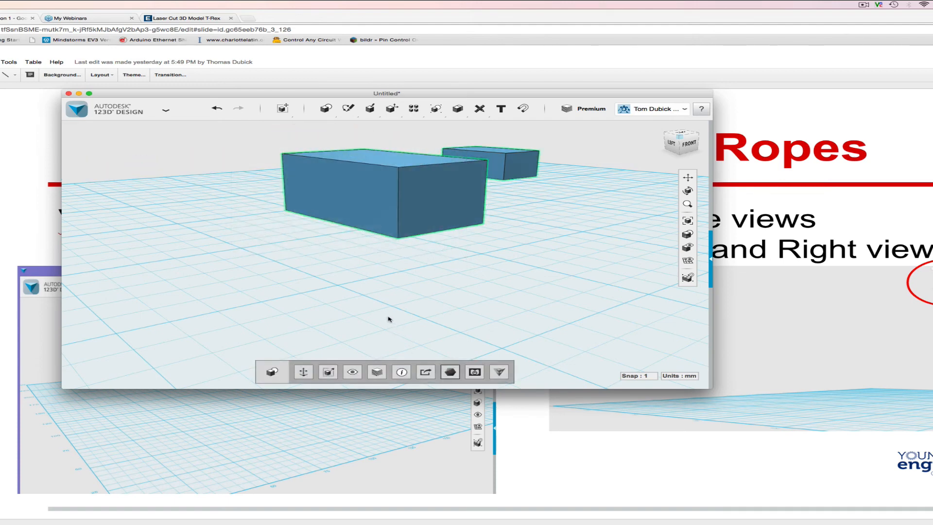
{"action": "left_click", "coordinate": [377, 373]}
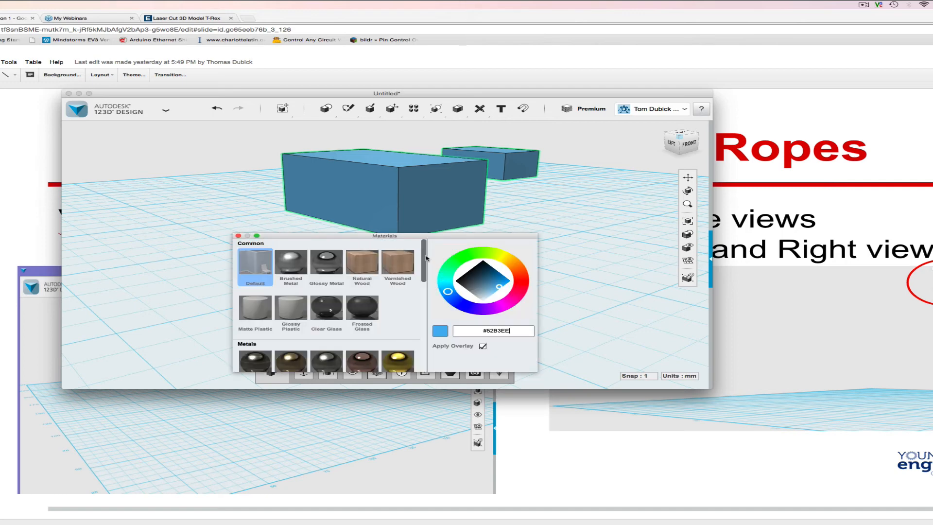
{"action": "left_click", "coordinate": [483, 346]}
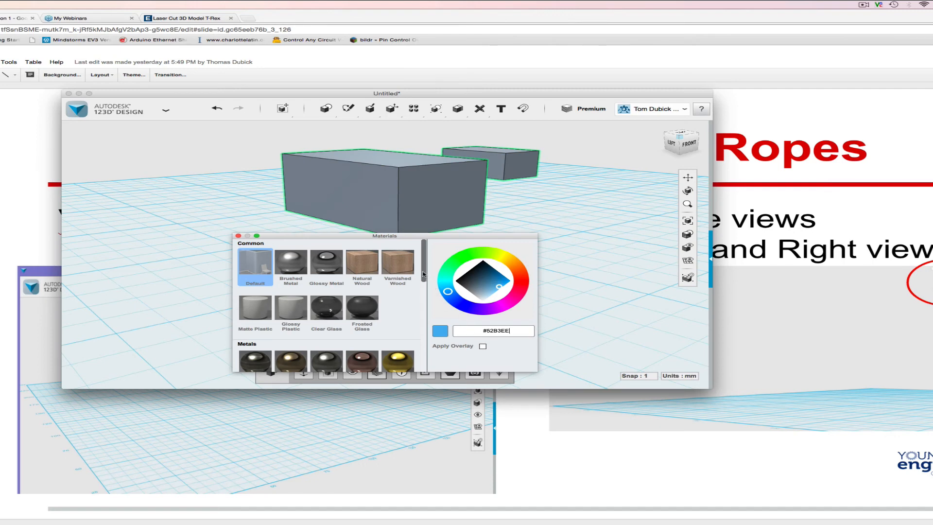
Try the Copper, PVC, Poly Clear, Poly Smoke, Titanium and Latex materials on both boxes
{"action": "scroll", "coordinate": [408, 287], "scroll_direction": "down", "scroll_amount": 3}
{"action": "left_click", "coordinate": [362, 288]}
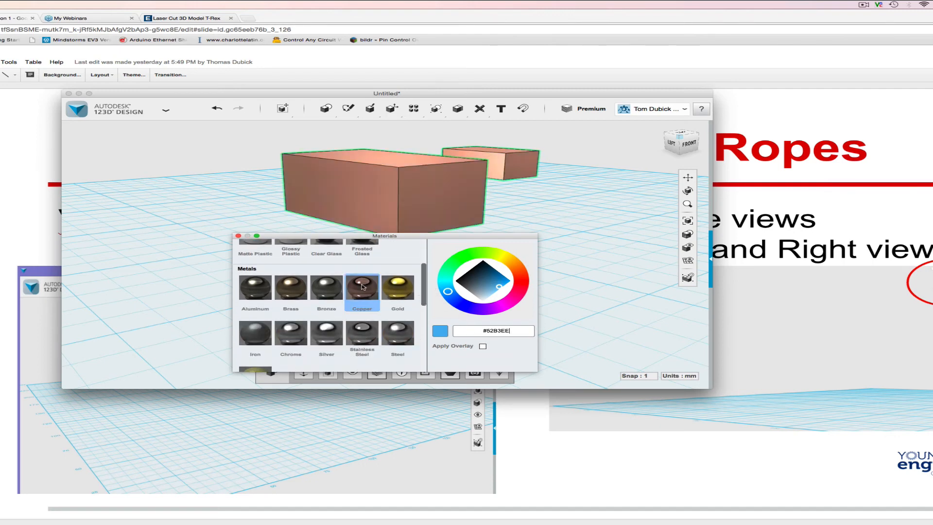
{"action": "scroll", "coordinate": [425, 287], "scroll_direction": "down", "scroll_amount": 5}
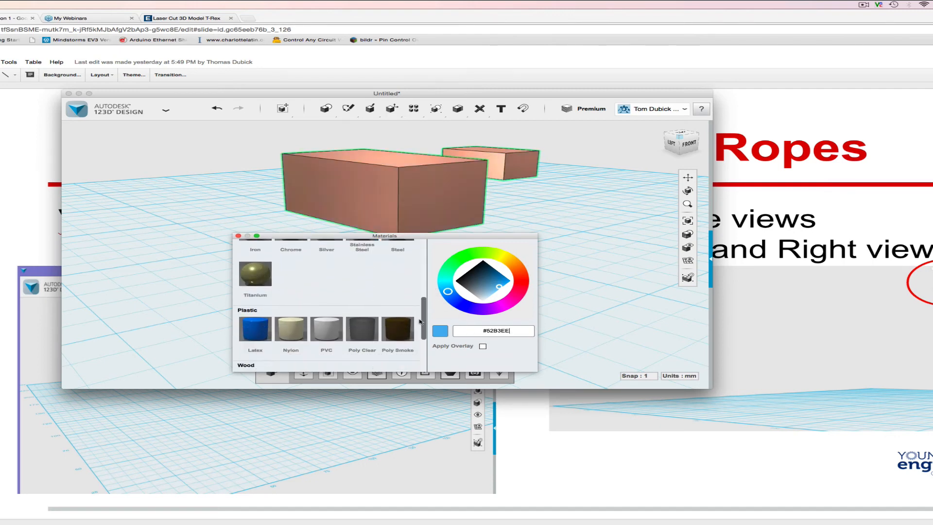
{"action": "left_click", "coordinate": [334, 327]}
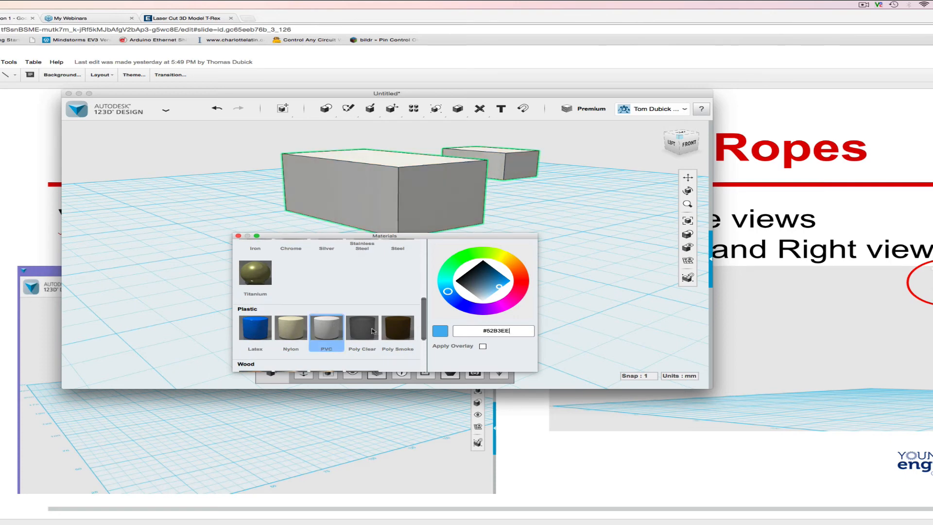
{"action": "left_click", "coordinate": [374, 332]}
{"action": "left_click", "coordinate": [392, 331]}
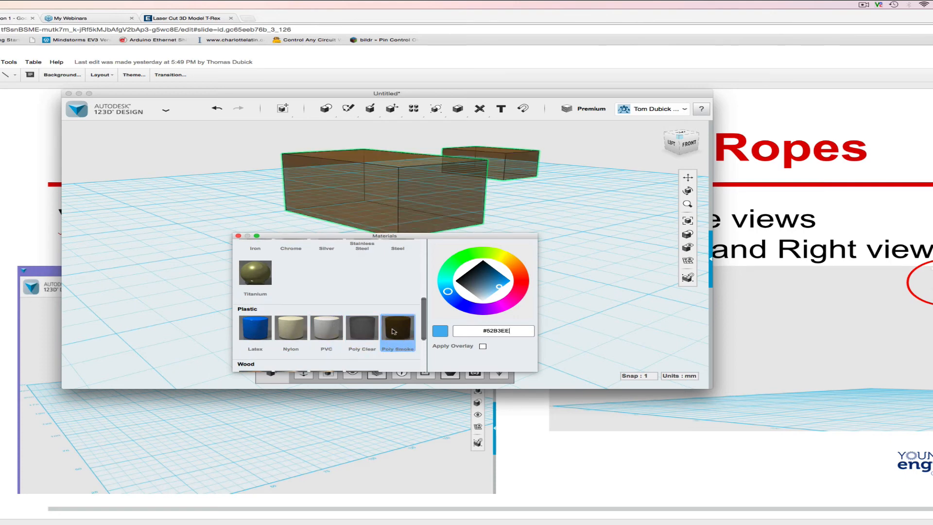
{"action": "left_click", "coordinate": [255, 276]}
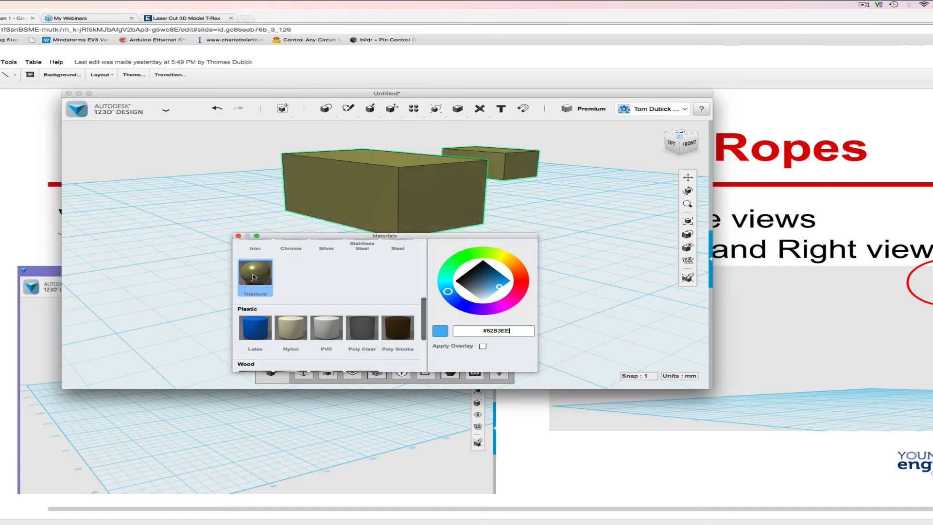
{"action": "left_click", "coordinate": [250, 324]}
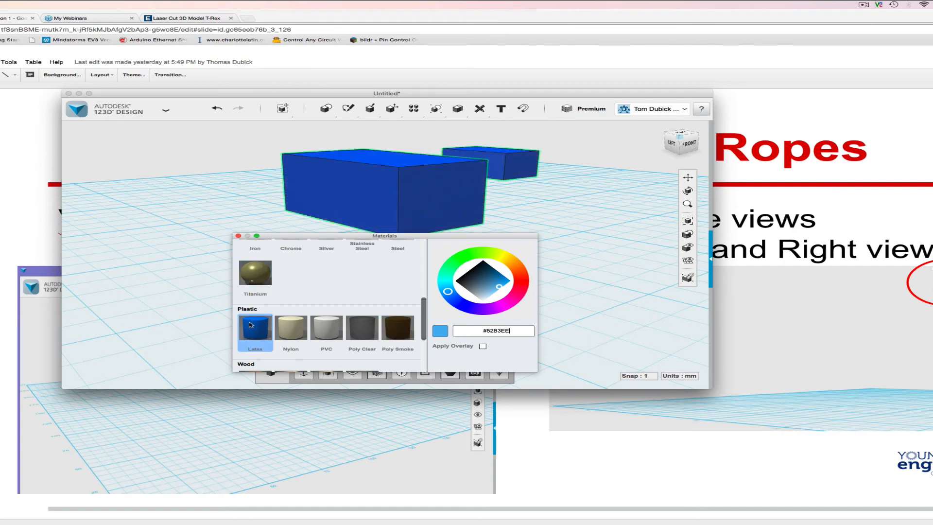
Try the Oak, Walnut, Cherry, Rubber and Carbon Fiber materials on both boxes
{"action": "scroll", "coordinate": [340, 314], "scroll_direction": "down", "scroll_amount": 5}
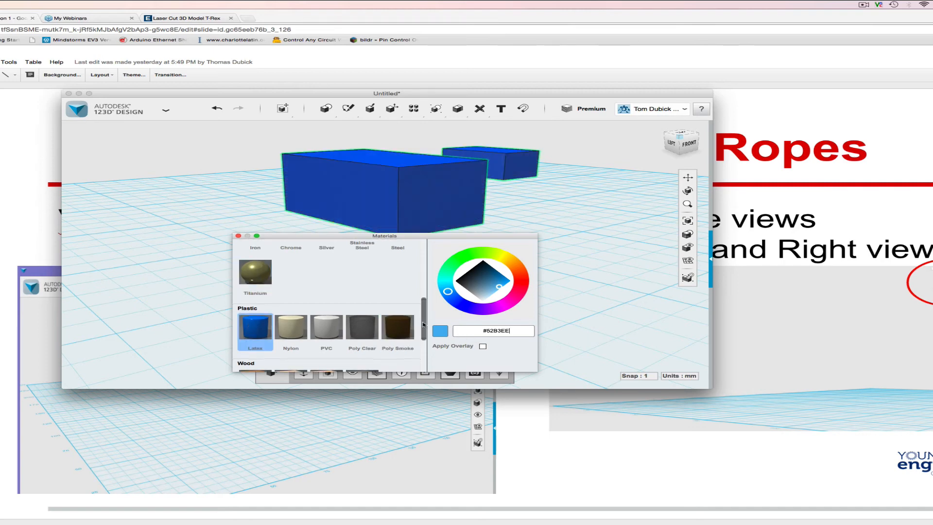
{"action": "left_click", "coordinate": [329, 302]}
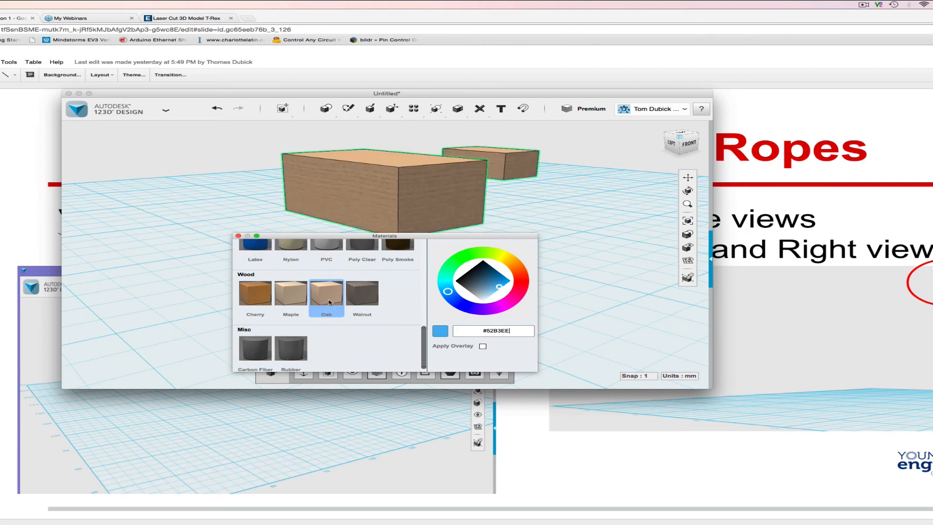
{"action": "left_click", "coordinate": [360, 304]}
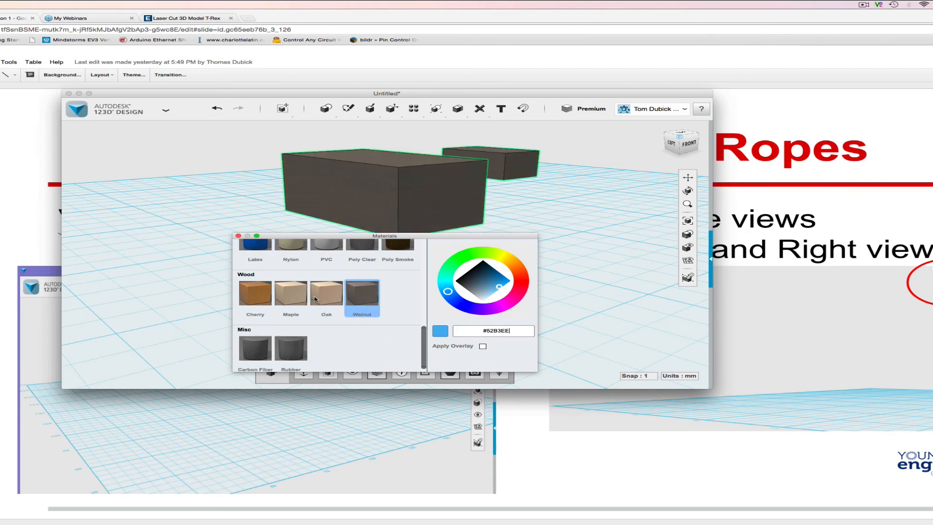
{"action": "left_click", "coordinate": [263, 297]}
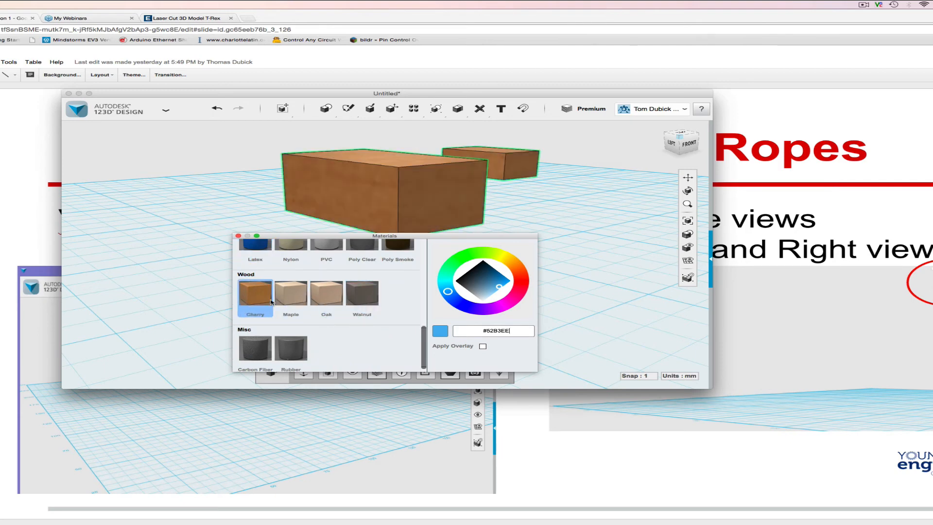
{"action": "left_click", "coordinate": [298, 351]}
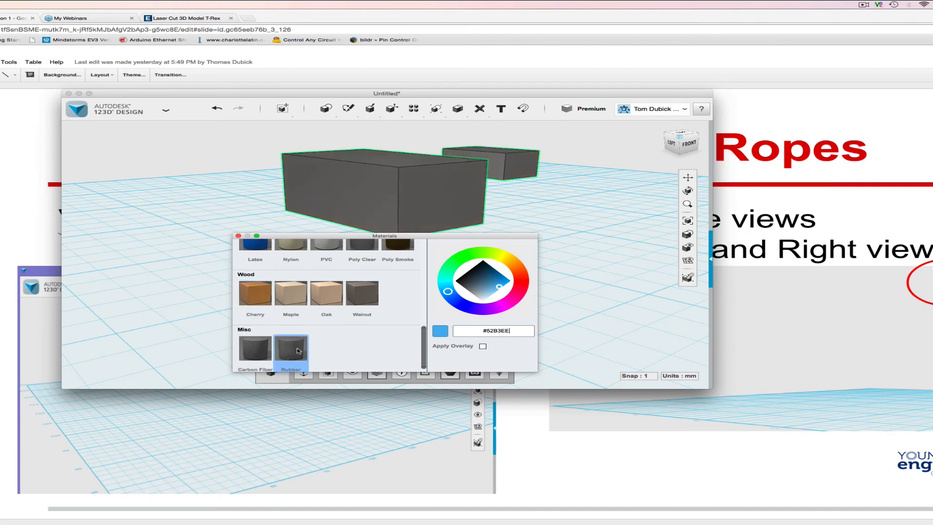
{"action": "left_click", "coordinate": [265, 350]}
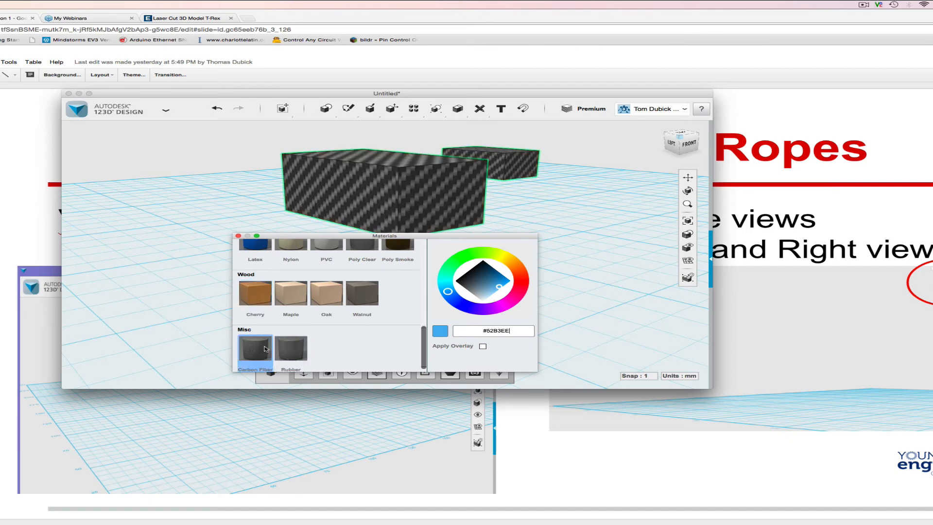
Try Glossy Metal and Brushed Metal on both boxes and restore the Default material
{"action": "scroll", "coordinate": [424, 350], "scroll_direction": "down", "scroll_amount": 1}
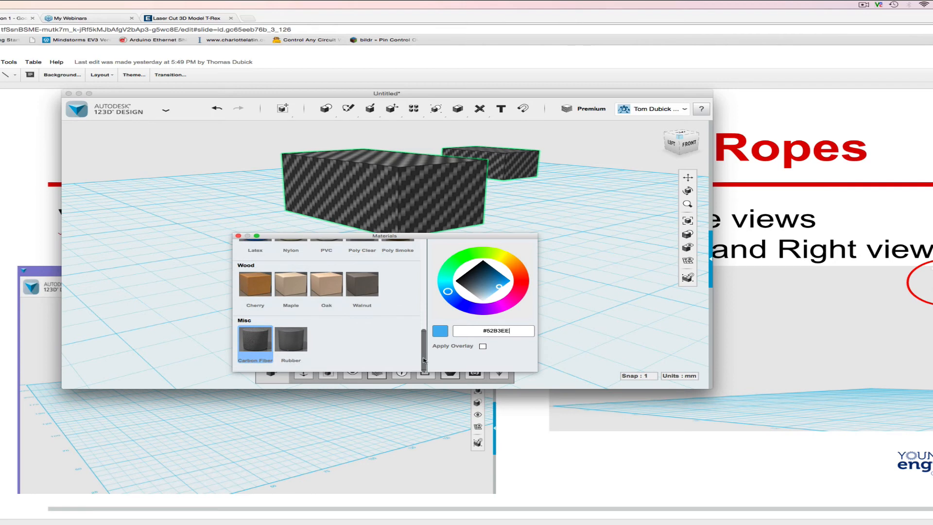
{"action": "scroll", "coordinate": [423, 360], "scroll_direction": "up", "scroll_amount": 10}
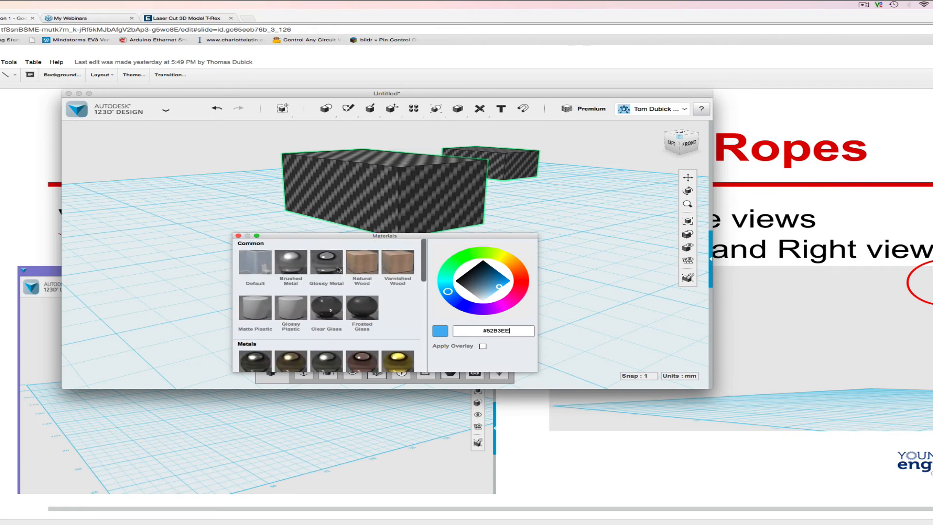
{"action": "left_click", "coordinate": [337, 270]}
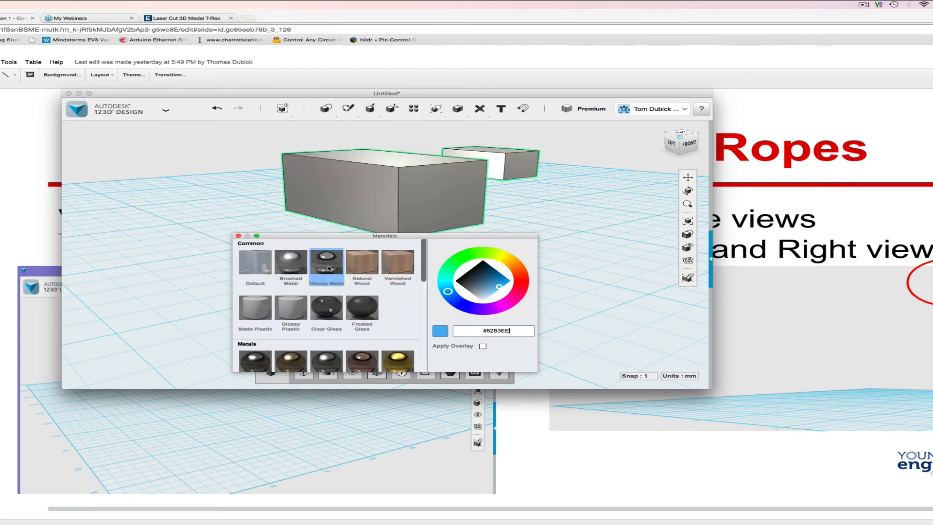
{"action": "left_click", "coordinate": [290, 261]}
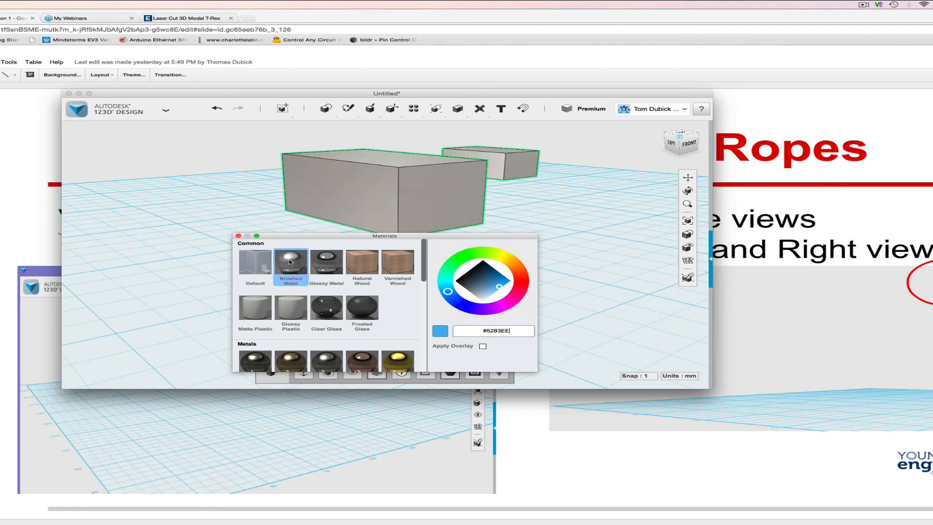
{"action": "left_click", "coordinate": [257, 264]}
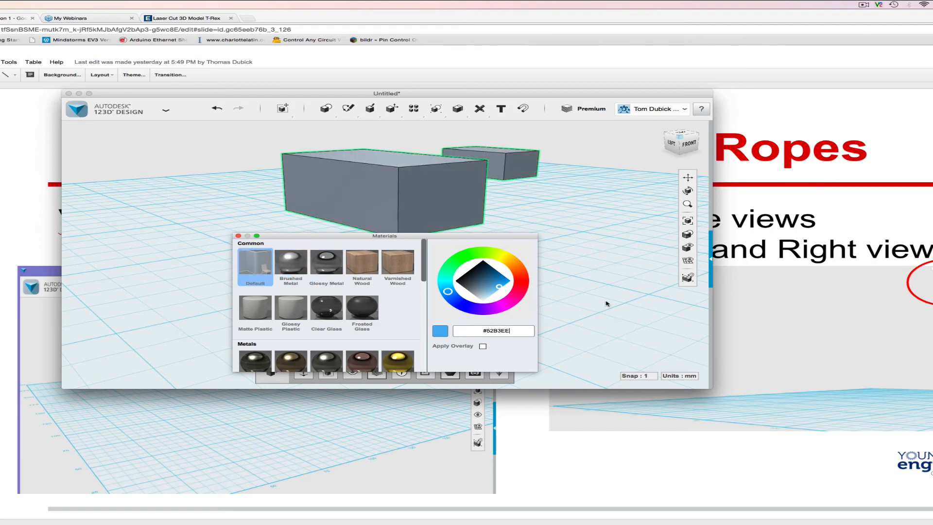
Close the material settings and select only the larger box
{"action": "left_click", "coordinate": [591, 300]}
{"action": "left_click", "coordinate": [407, 221]}
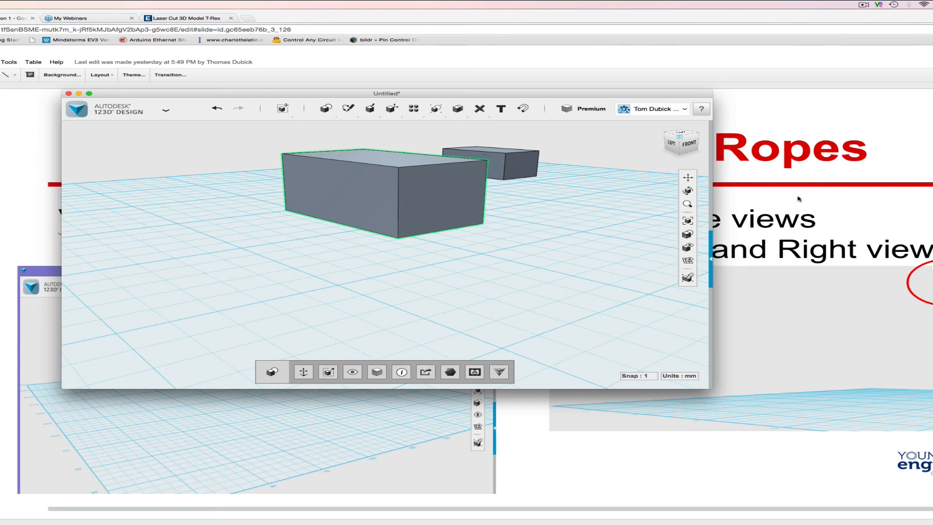
{"action": "scroll", "coordinate": [826, 190], "scroll_direction": "up", "scroll_amount": 1}
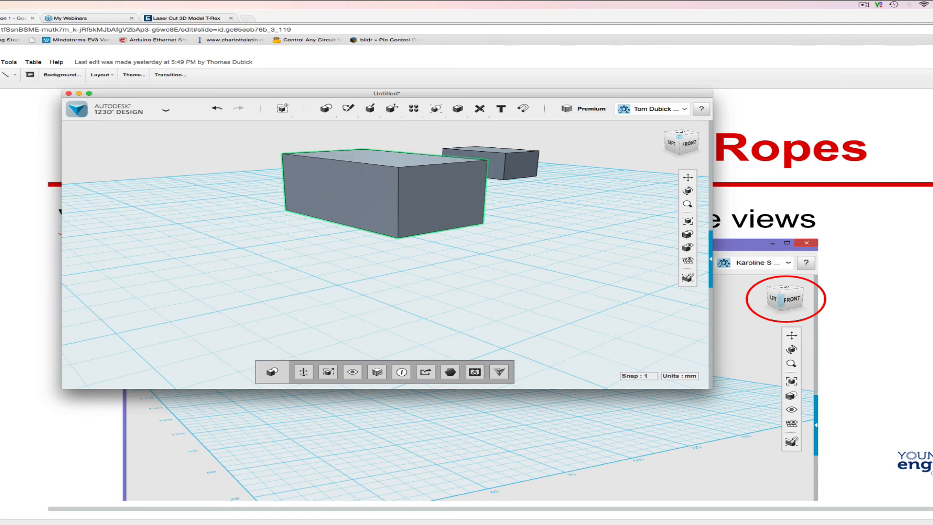
{"action": "left_click_drag", "start_coordinate": [932, 19], "coordinate": [932, 14]}
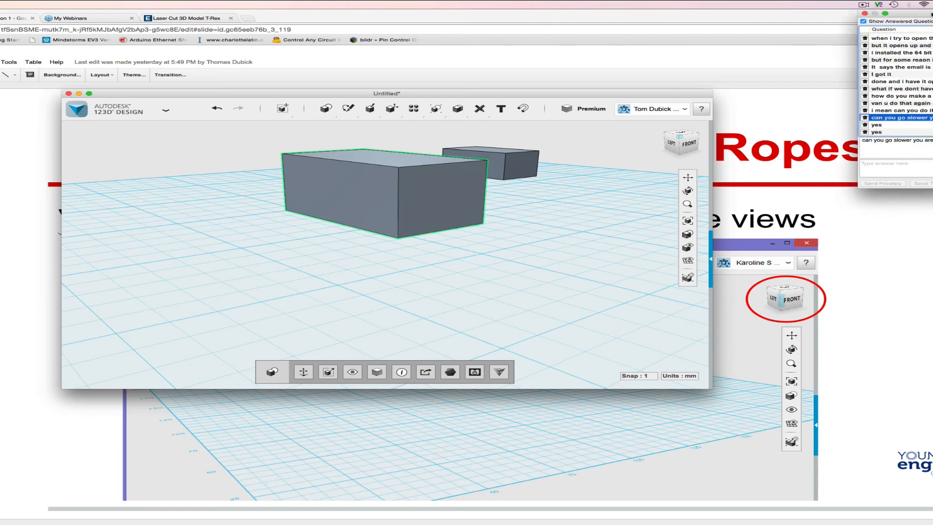
Select the whole larger box and display its overall dimensions
{"action": "left_click", "coordinate": [457, 228]}
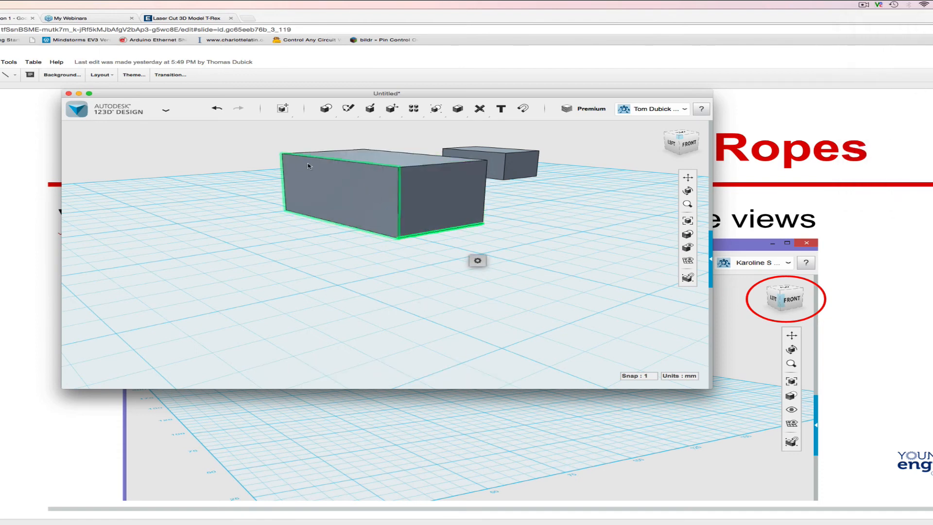
{"action": "left_click_drag", "start_coordinate": [253, 148], "coordinate": [455, 230]}
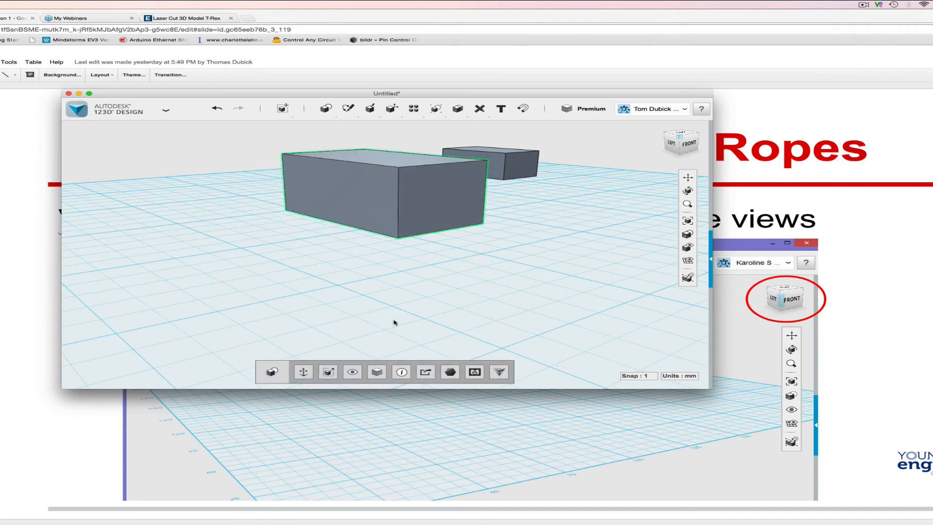
{"action": "left_click", "coordinate": [406, 371]}
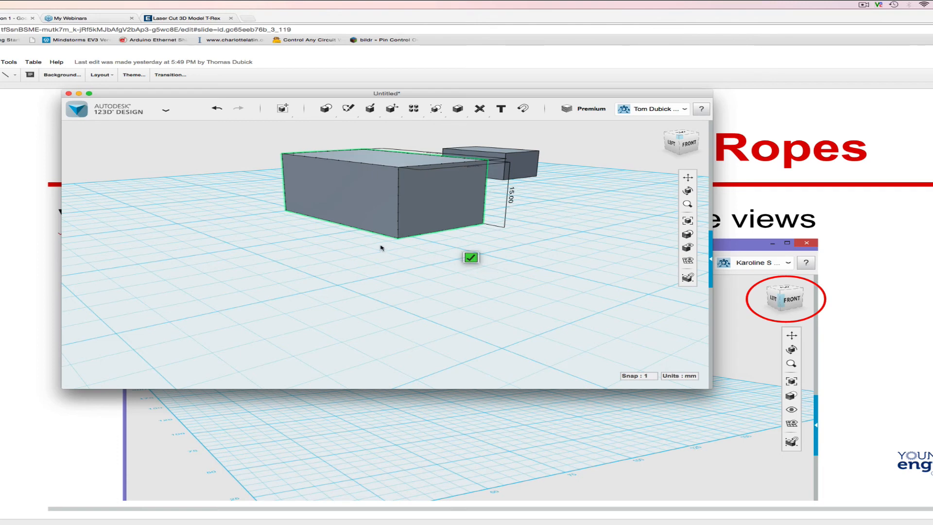
{"action": "mouse_move", "coordinate": [380, 247]}
{"action": "right_mouse_down"}
{"action": "mouse_move", "coordinate": [406, 267]}
{"action": "mouse_move", "coordinate": [388, 241]}
{"action": "right_mouse_up"}
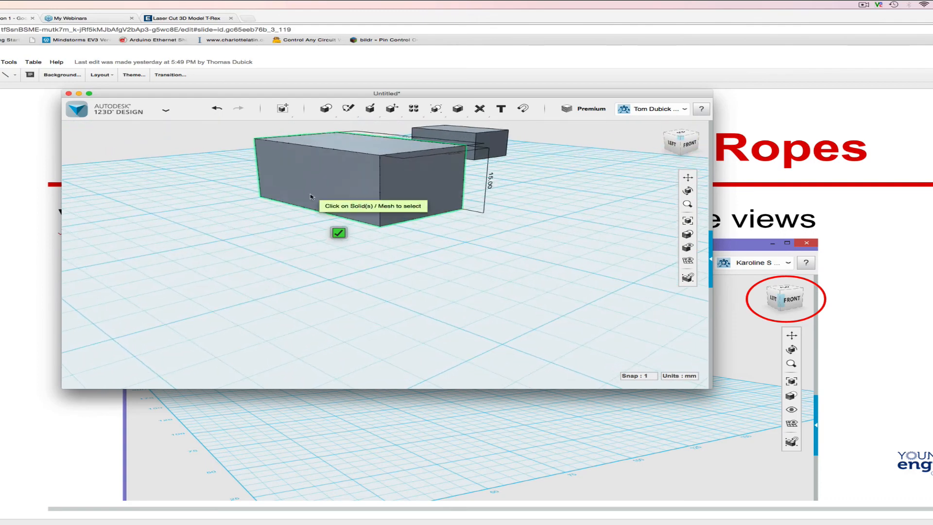
{"action": "right_click_drag", "start_coordinate": [316, 195], "coordinate": [340, 184]}
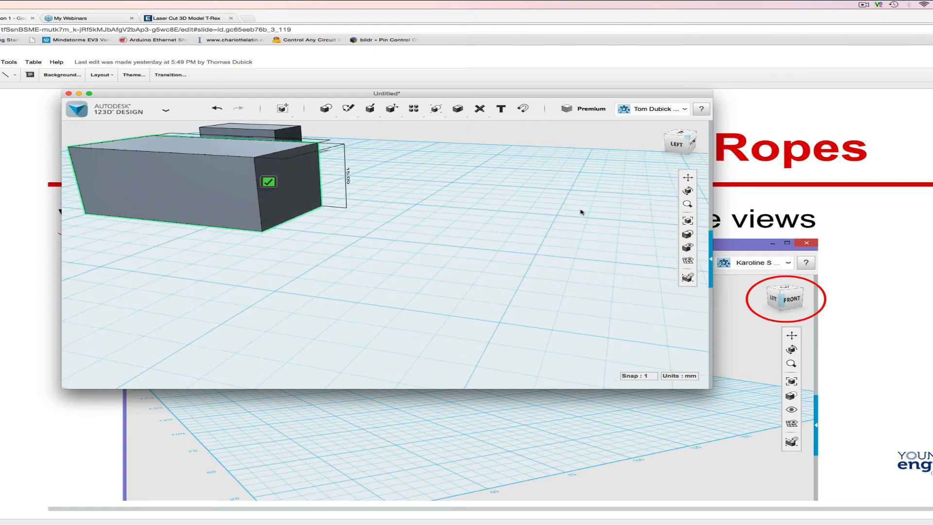
Examine the dimensioned larger box from the top, left, front and right views, and close the dimension display
{"action": "left_click", "coordinate": [680, 134]}
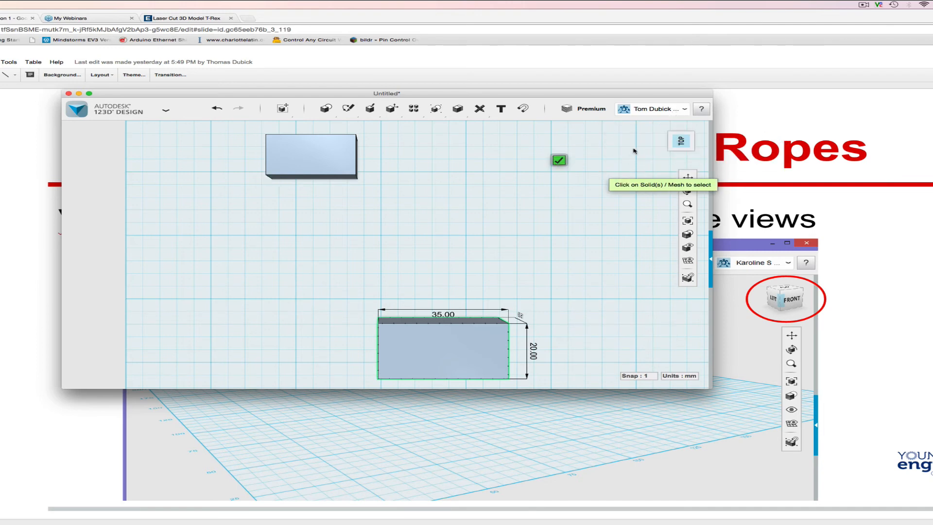
{"action": "left_click", "coordinate": [662, 127]}
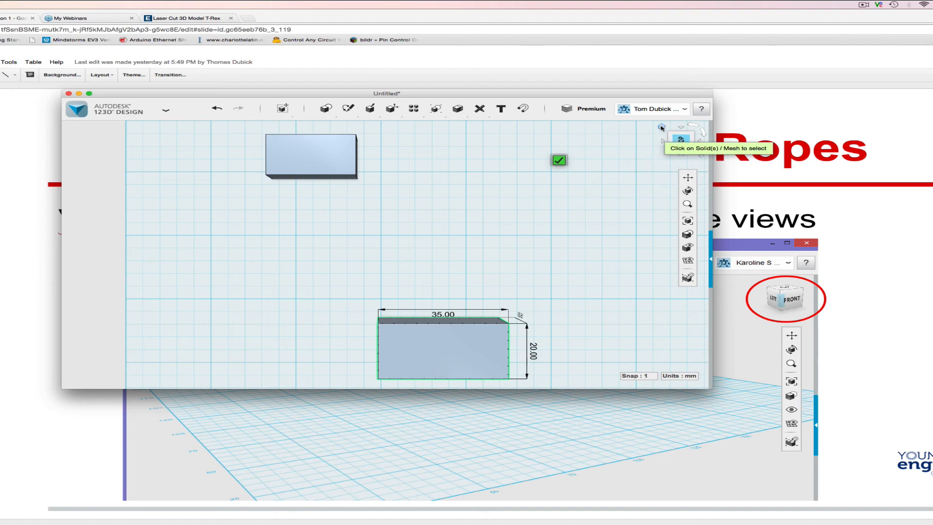
{"action": "left_click", "coordinate": [670, 143]}
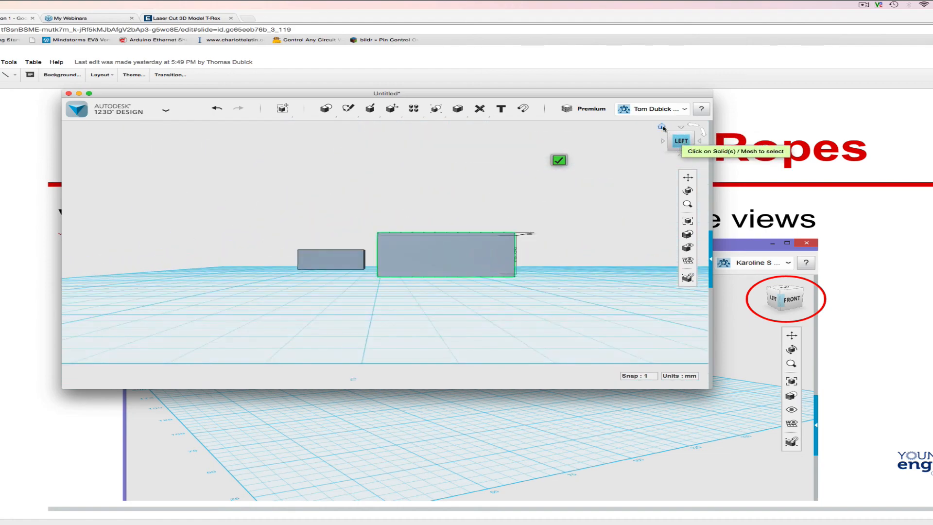
{"action": "left_click", "coordinate": [685, 137]}
{"action": "left_click", "coordinate": [687, 143]}
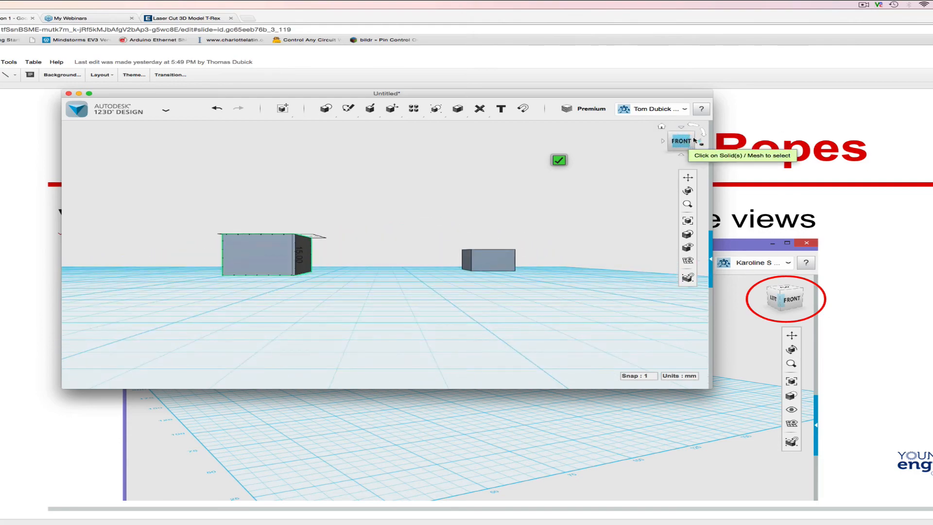
{"action": "left_click", "coordinate": [700, 141]}
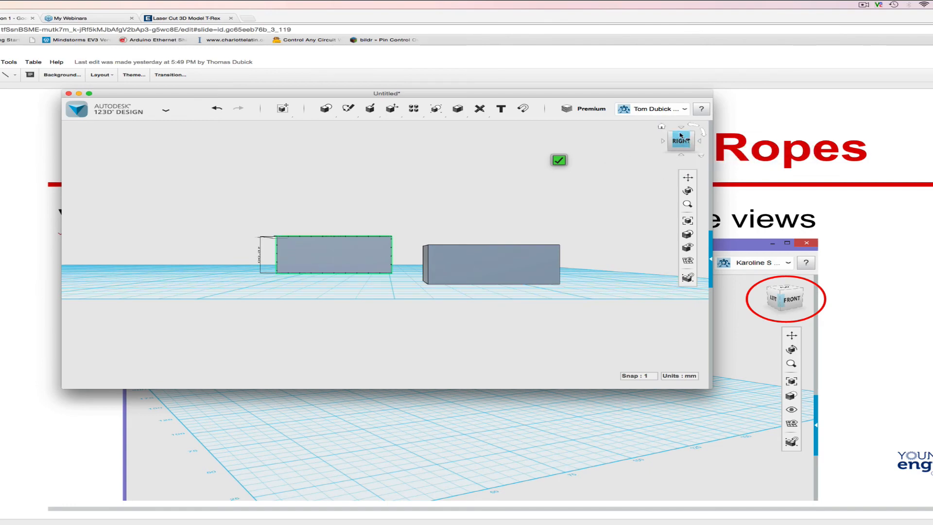
{"action": "left_click", "coordinate": [680, 134]}
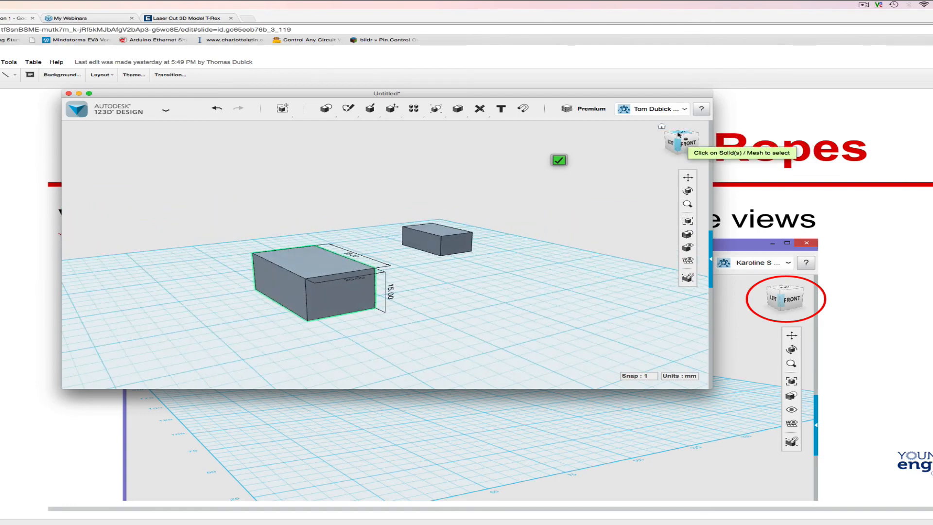
{"action": "left_click", "coordinate": [679, 135]}
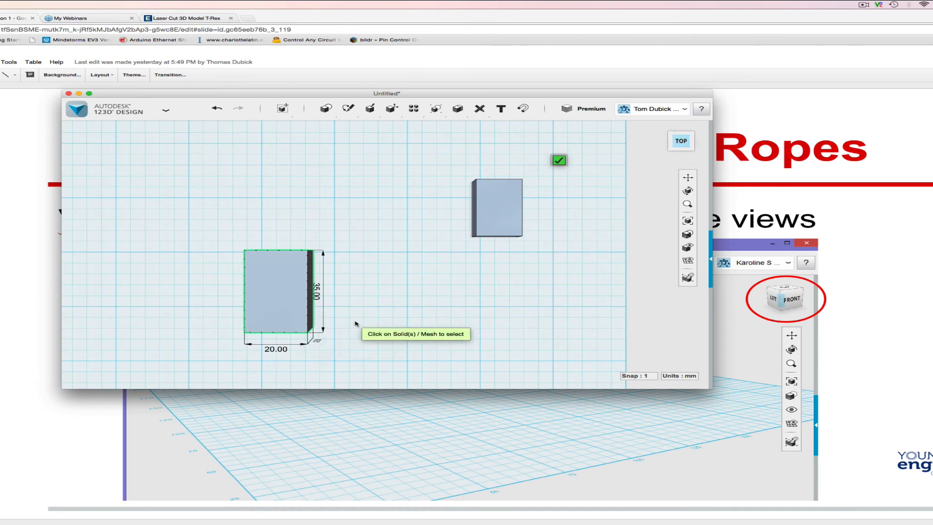
{"action": "left_click", "coordinate": [559, 161]}
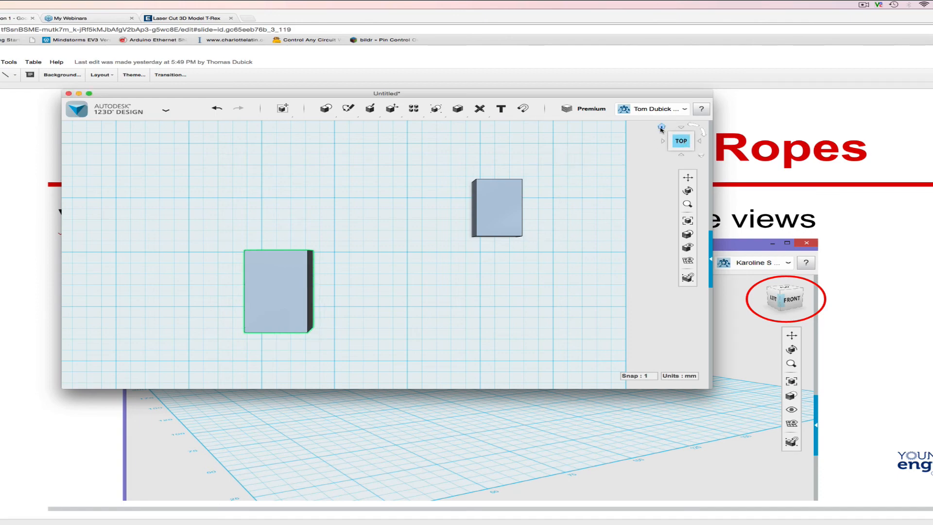
Return to the home view and select the larger box again
{"action": "left_click", "coordinate": [662, 127]}
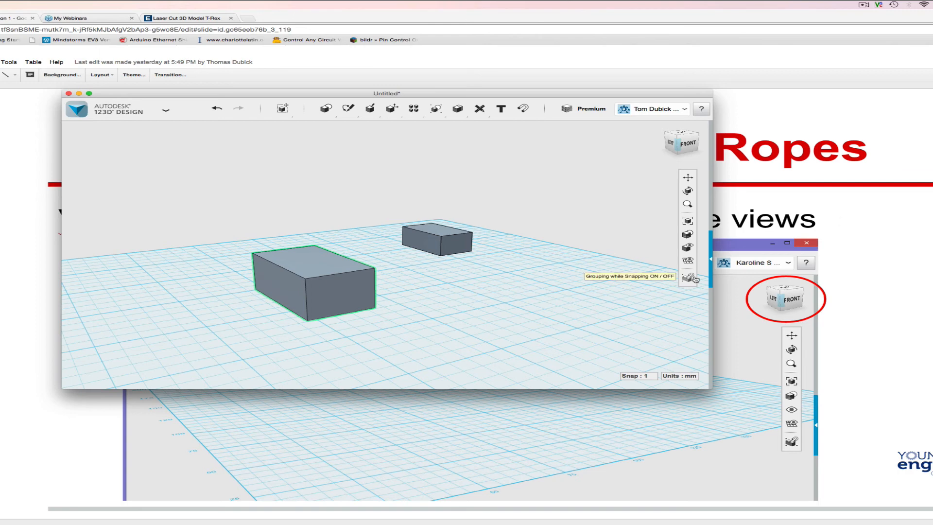
{"action": "left_click", "coordinate": [336, 292]}
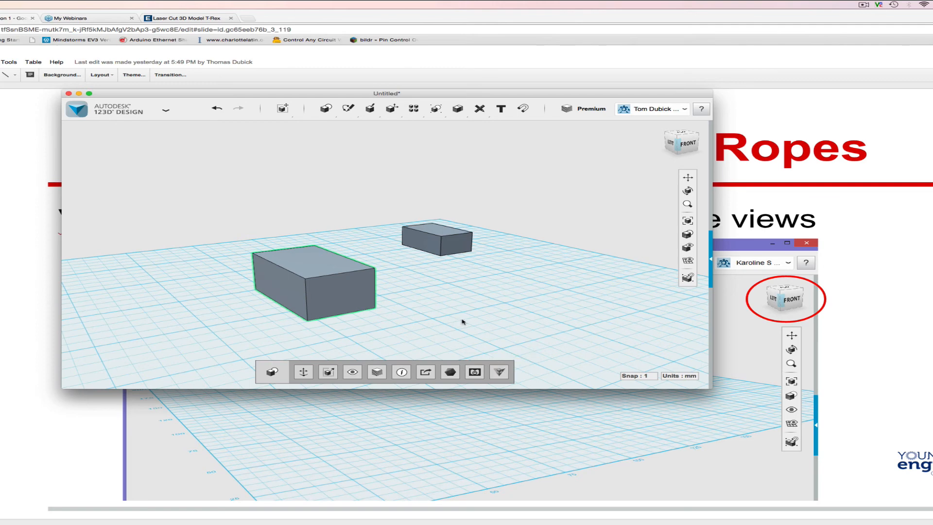
Place a ruler on the grid near the larger box and select the box to show its distances from the ruler
{"action": "left_click", "coordinate": [396, 318]}
{"action": "right_click_drag", "start_coordinate": [369, 311], "coordinate": [369, 287]}
{"action": "left_click", "coordinate": [370, 286]}
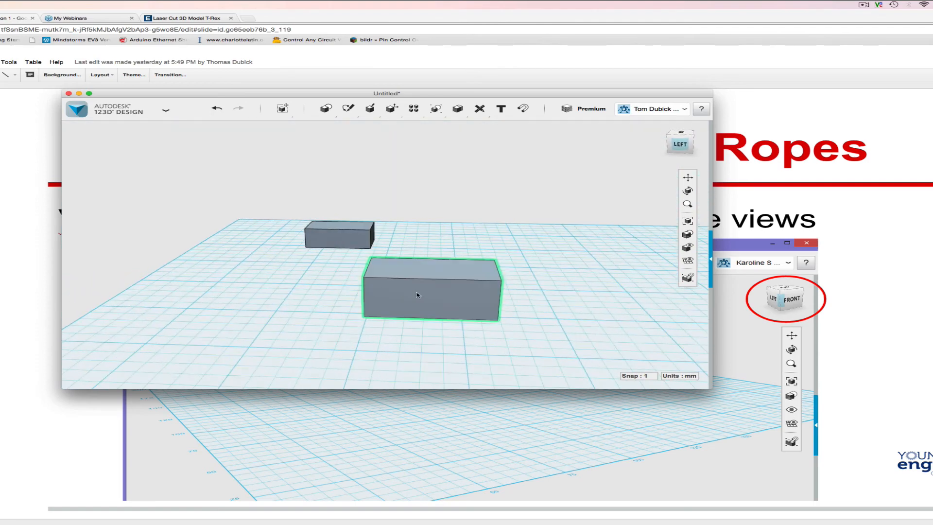
{"action": "left_click", "coordinate": [541, 312]}
{"action": "right_click_drag", "start_coordinate": [542, 313], "coordinate": [308, 306]}
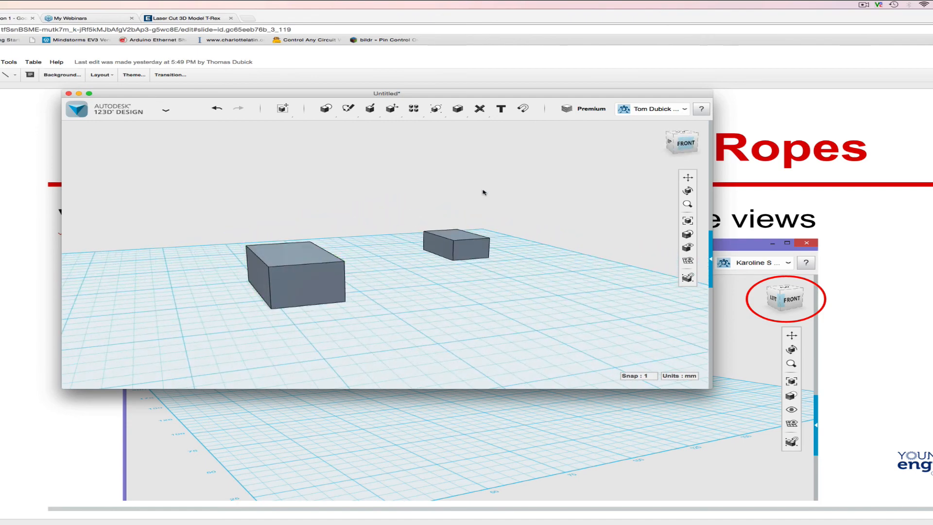
{"action": "right_click_drag", "start_coordinate": [369, 214], "coordinate": [439, 204]}
{"action": "mouse_move", "coordinate": [476, 110]}
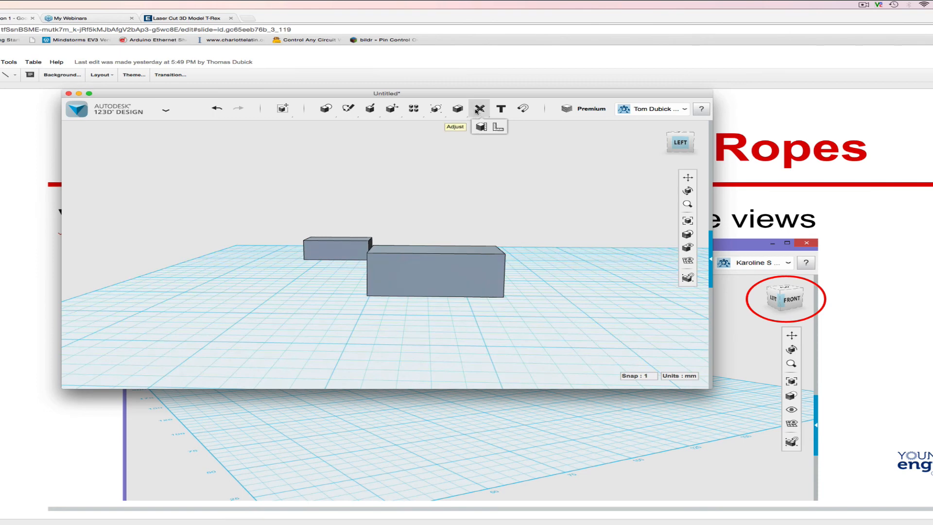
{"action": "left_click", "coordinate": [497, 128]}
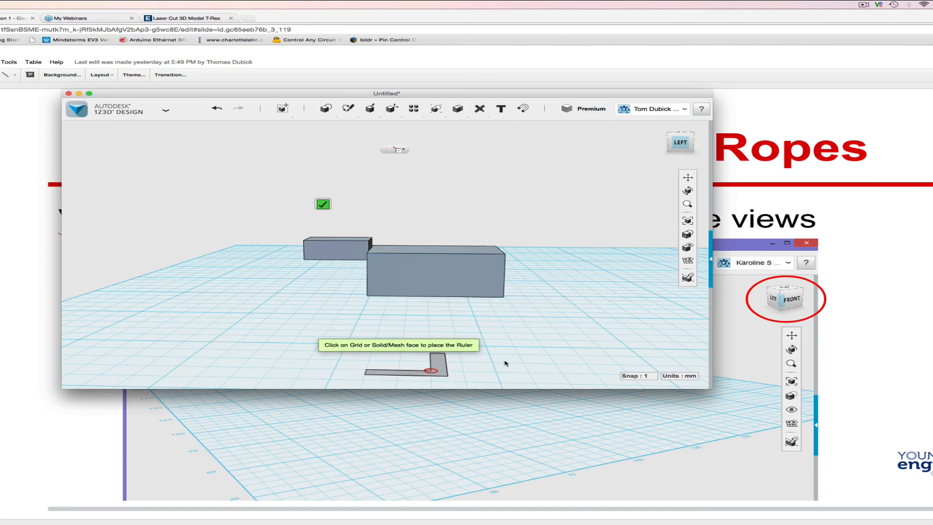
{"action": "left_click", "coordinate": [629, 348]}
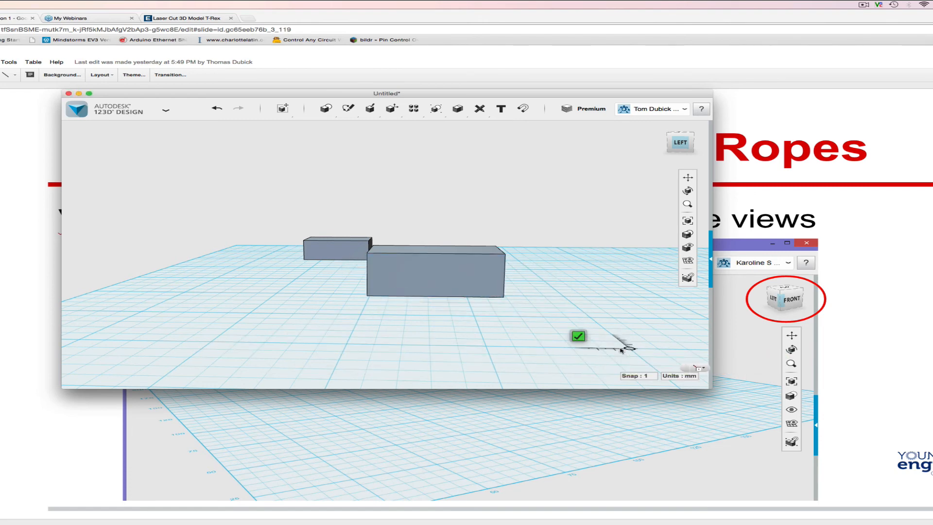
{"action": "left_click", "coordinate": [472, 284]}
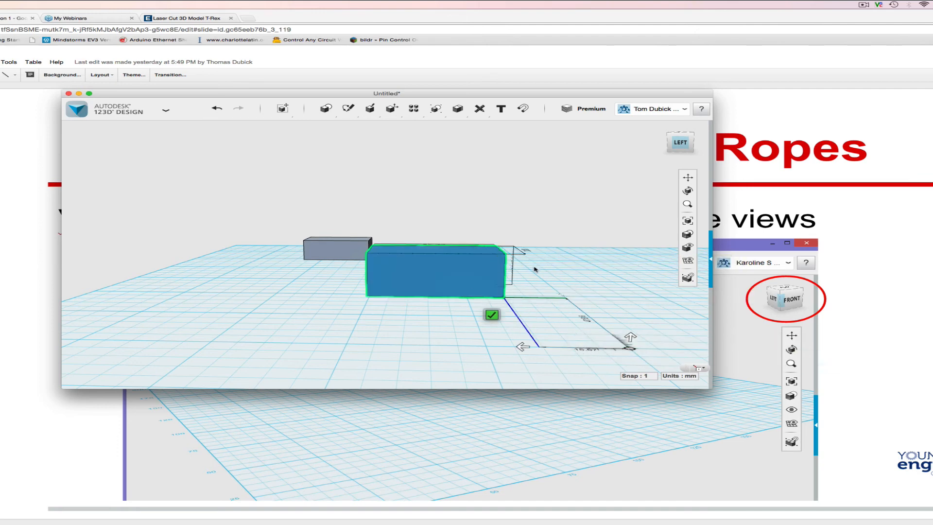
{"action": "mouse_move", "coordinate": [691, 229]}
{"action": "left_click", "coordinate": [688, 191]}
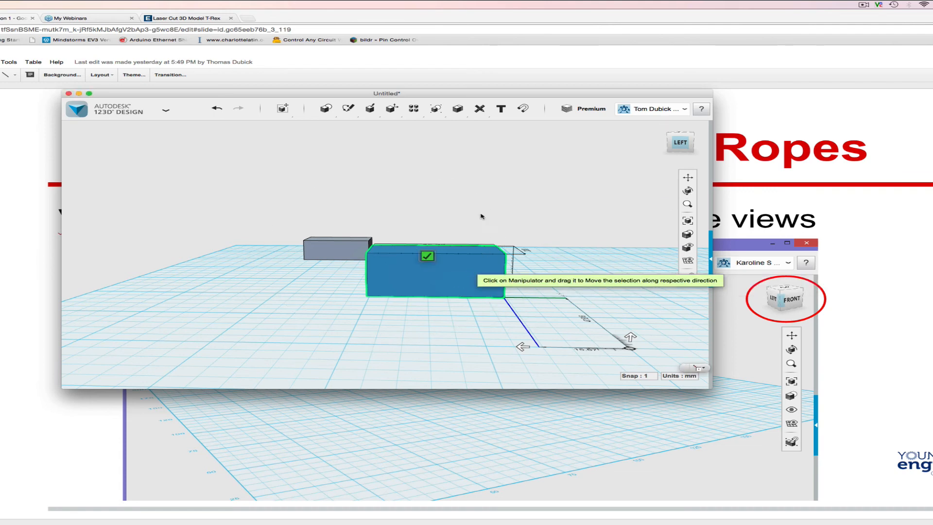
Add text reading "Example" near the upper-left corner of the larger box's left-view face
{"action": "left_click", "coordinate": [497, 111]}
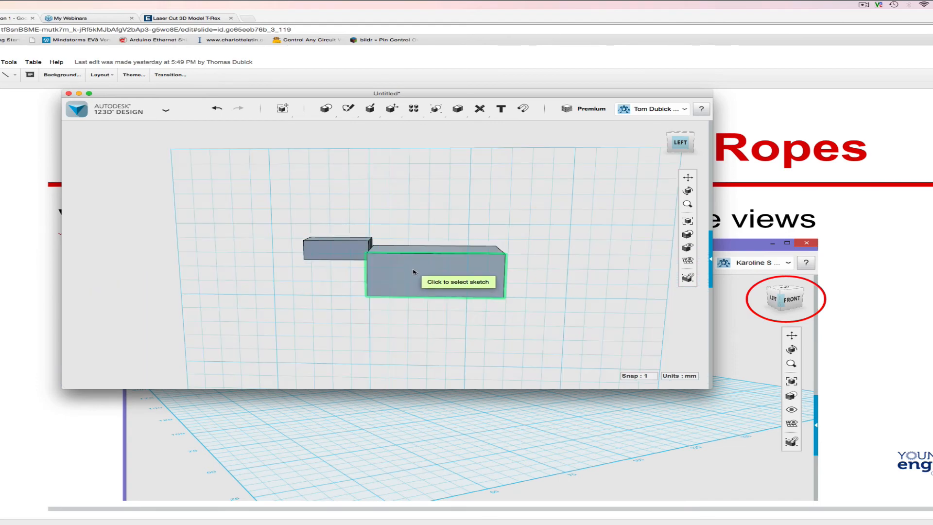
{"action": "left_click", "coordinate": [379, 270]}
{"action": "left_click", "coordinate": [370, 266]}
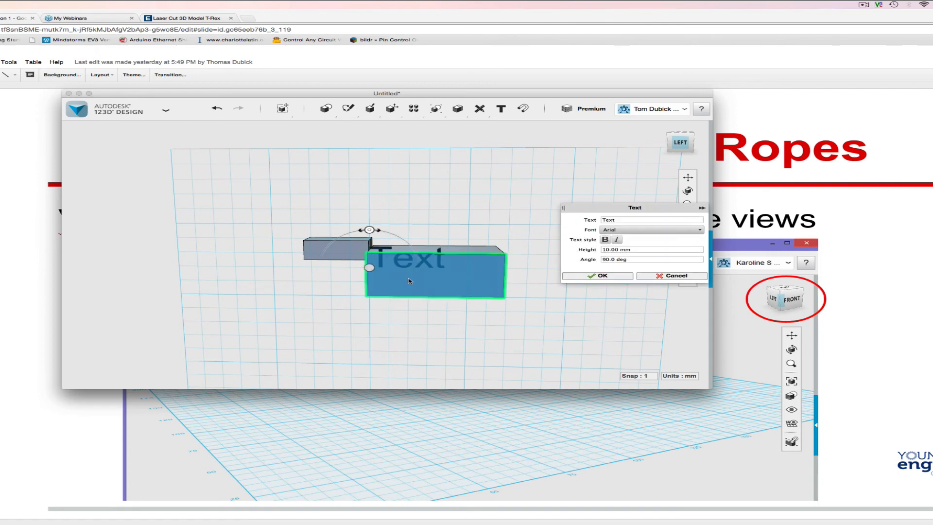
{"action": "left_click", "coordinate": [633, 221]}
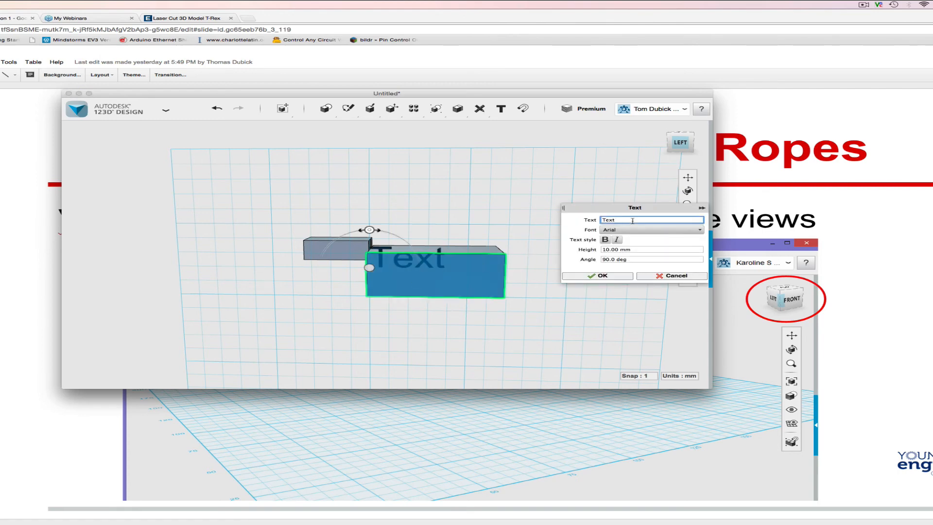
{"action": "key", "text": "BackSpace"}
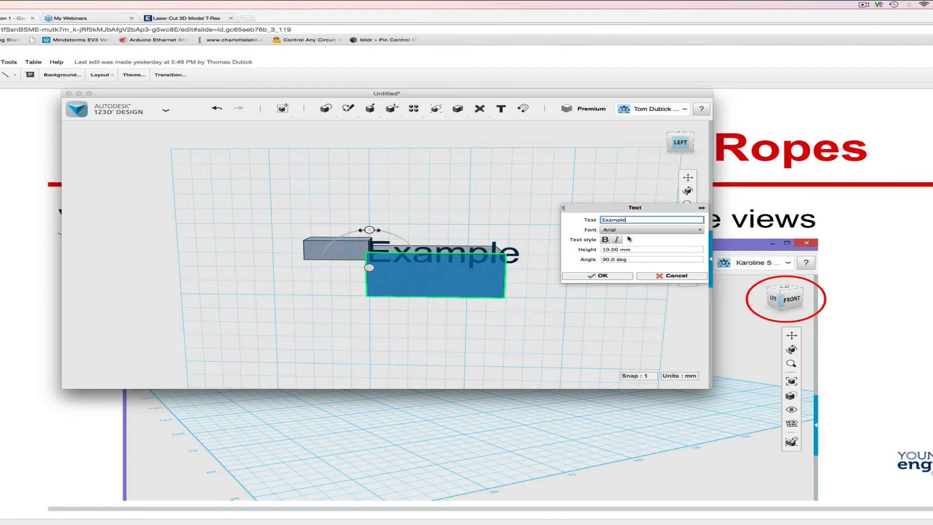
Set the Example text's height to 4 mm and apply it to the face
{"action": "left_click", "coordinate": [613, 249]}
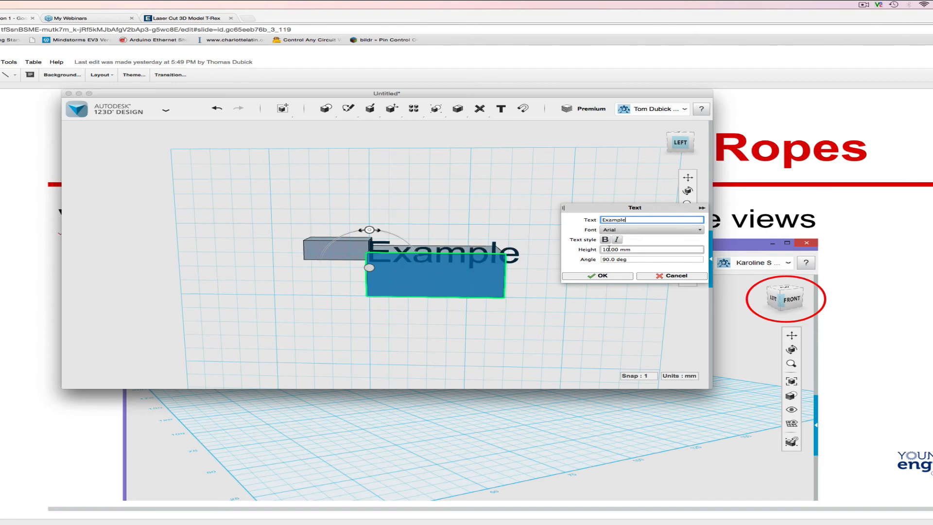
{"action": "left_click", "coordinate": [609, 249]}
{"action": "key", "text": "BackSpace"}
{"action": "key", "text": "BackSpace"}
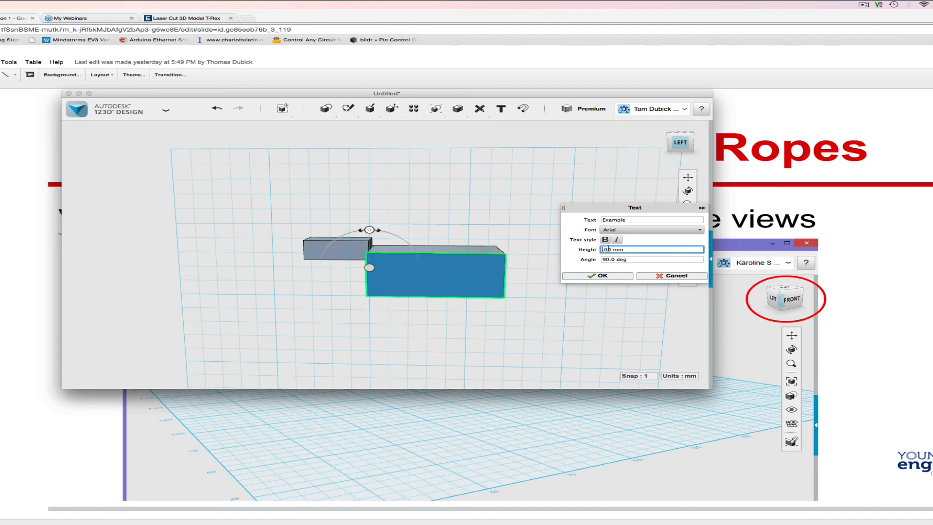
{"action": "type", "text": "4"}
{"action": "left_click", "coordinate": [602, 276]}
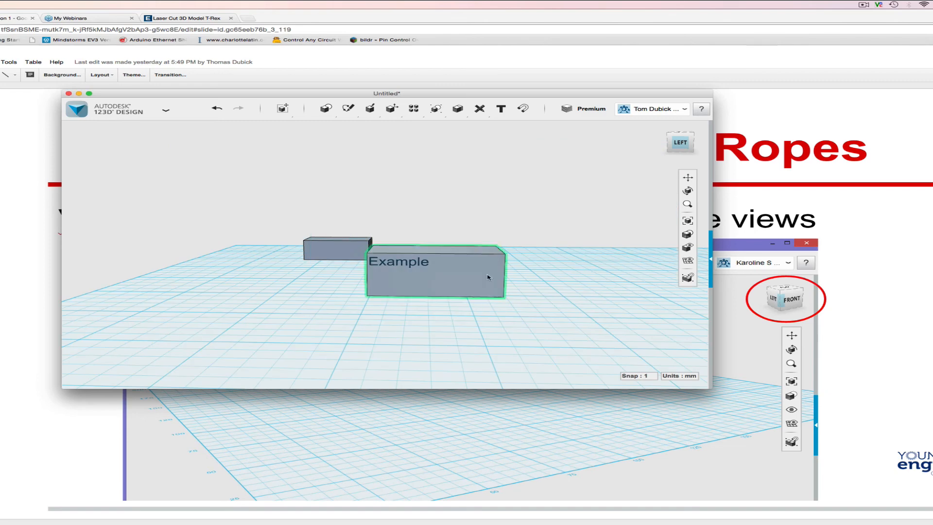
Open the Example text for editing, try its rotation handle, and close the edit
{"action": "left_click", "coordinate": [439, 273]}
{"action": "left_click", "coordinate": [421, 265]}
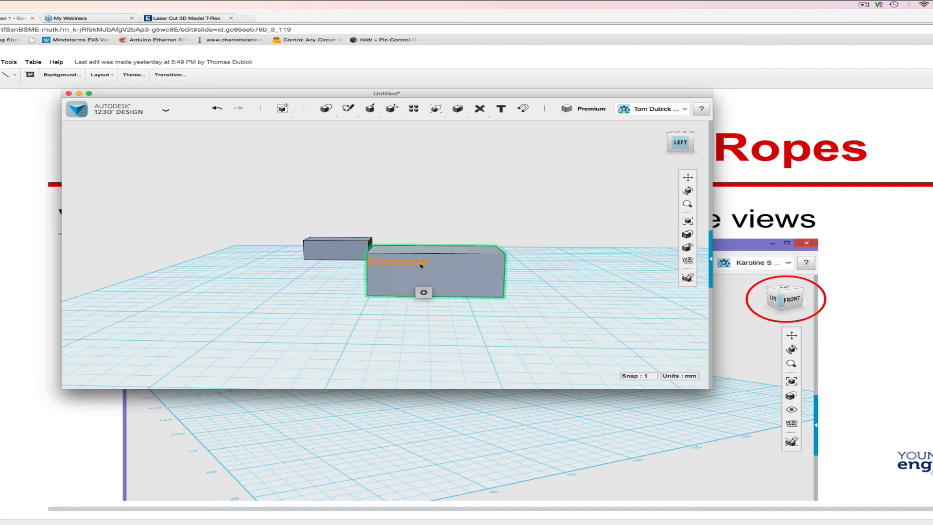
{"action": "mouse_move", "coordinate": [424, 293]}
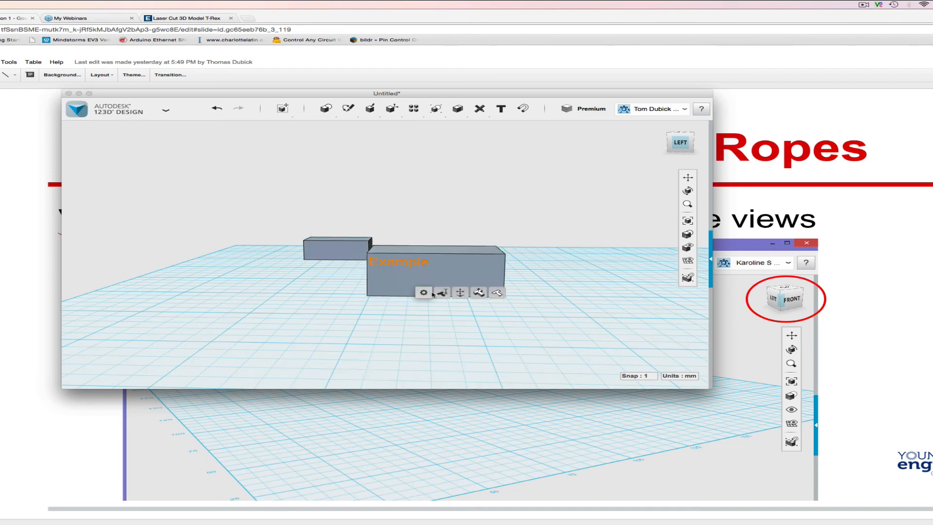
{"action": "left_click", "coordinate": [442, 292]}
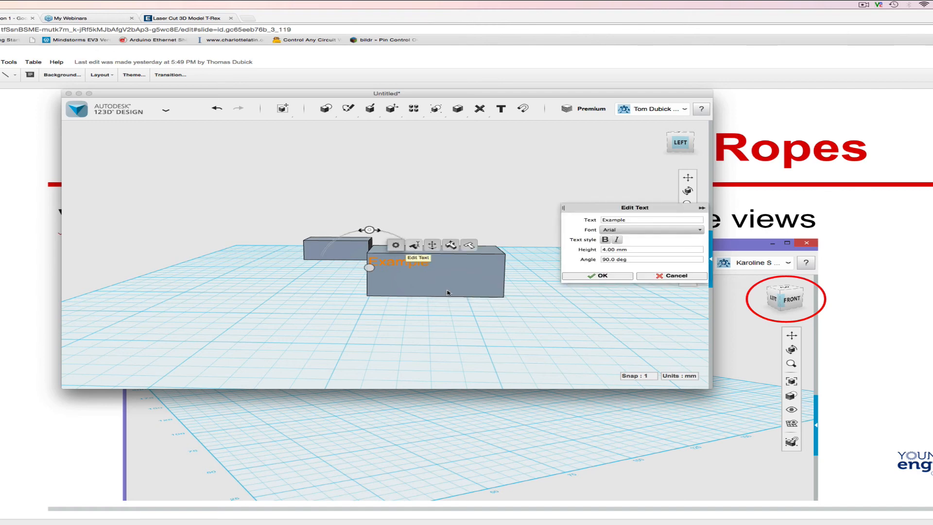
{"action": "mouse_move", "coordinate": [370, 229]}
{"action": "left_mouse_down"}
{"action": "mouse_move", "coordinate": [413, 243]}
{"action": "mouse_move", "coordinate": [403, 291]}
{"action": "mouse_move", "coordinate": [324, 267]}
{"action": "mouse_move", "coordinate": [340, 238]}
{"action": "mouse_move", "coordinate": [406, 243]}
{"action": "mouse_move", "coordinate": [370, 239]}
{"action": "left_mouse_up"}
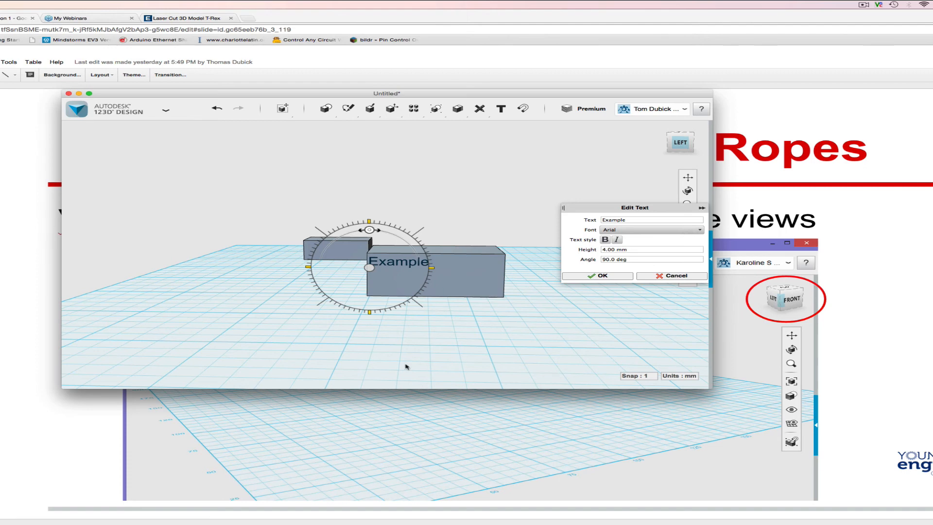
{"action": "left_click", "coordinate": [264, 305]}
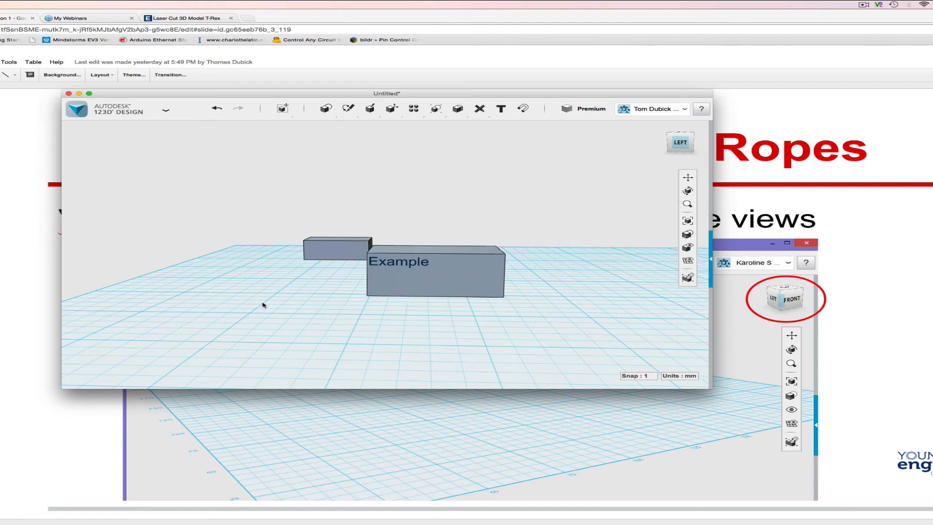
Examine the operations offered for the larger box and for its face carrying the Example text
{"action": "left_click", "coordinate": [422, 281]}
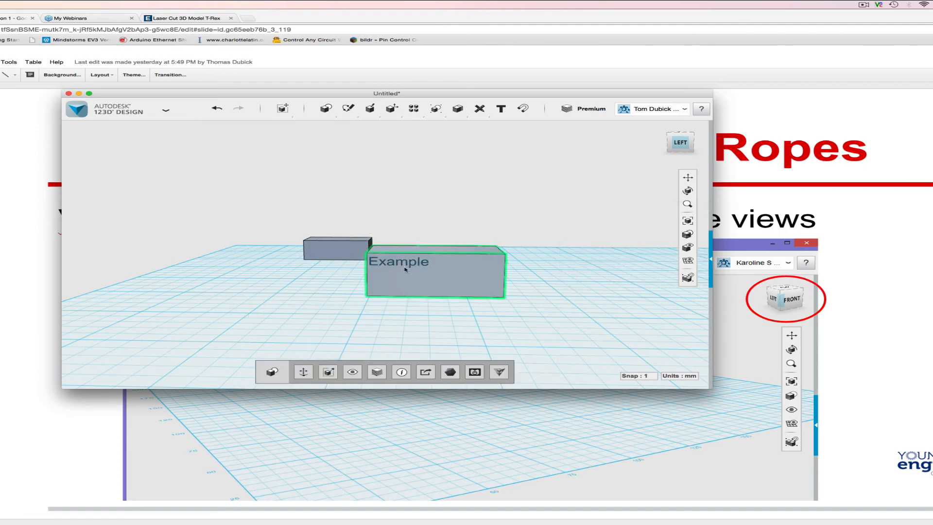
{"action": "left_click", "coordinate": [411, 271]}
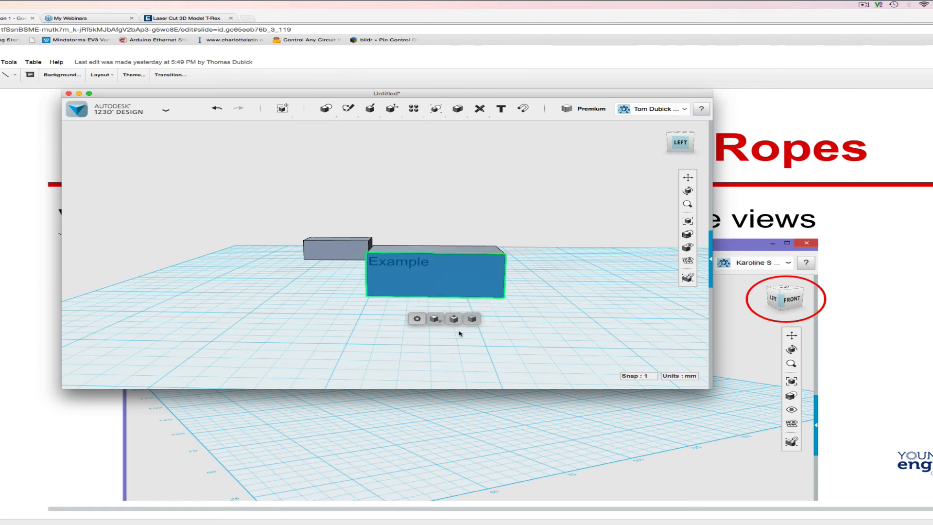
{"action": "left_click", "coordinate": [460, 333]}
{"action": "left_click", "coordinate": [421, 277]}
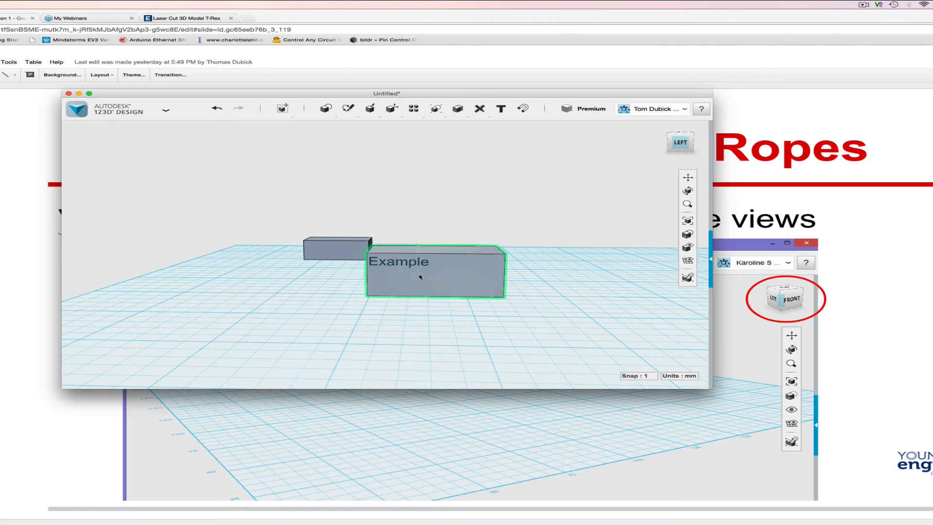
{"action": "left_click", "coordinate": [412, 275]}
{"action": "mouse_move", "coordinate": [425, 291]}
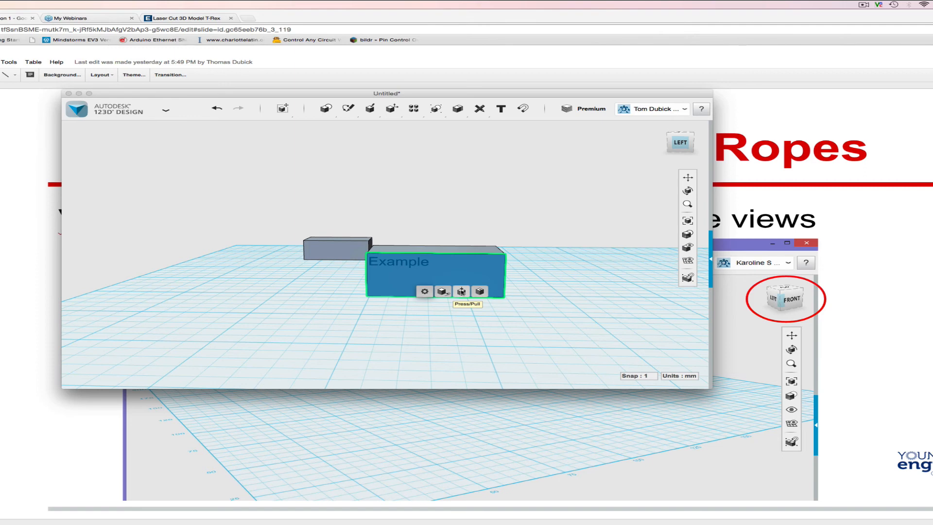
{"action": "left_click", "coordinate": [333, 255]}
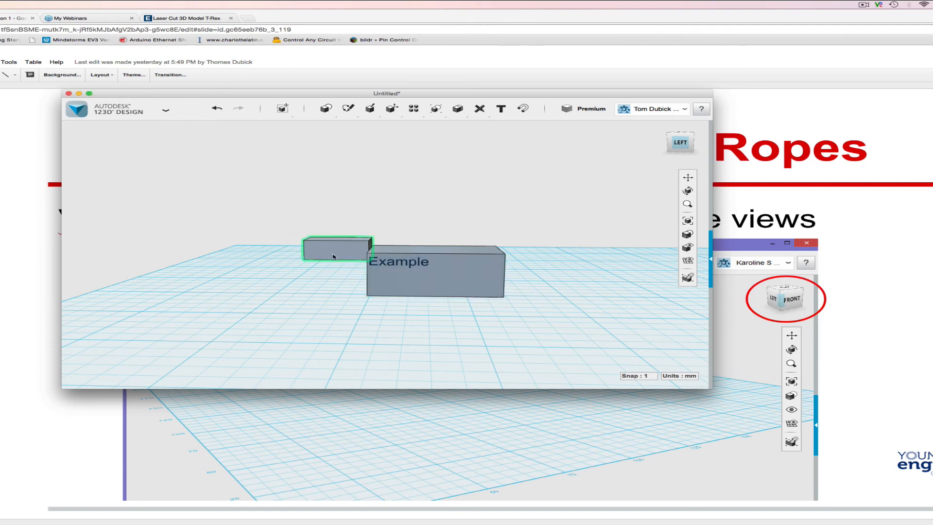
{"action": "left_click", "coordinate": [418, 258]}
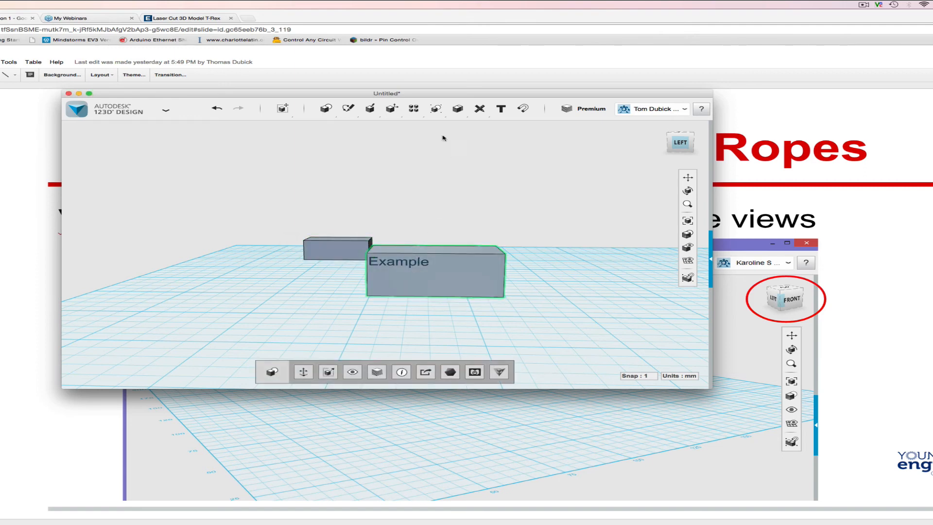
Place a new text on the larger box's top face and rotate it to 180 degrees
{"action": "left_click", "coordinate": [501, 109]}
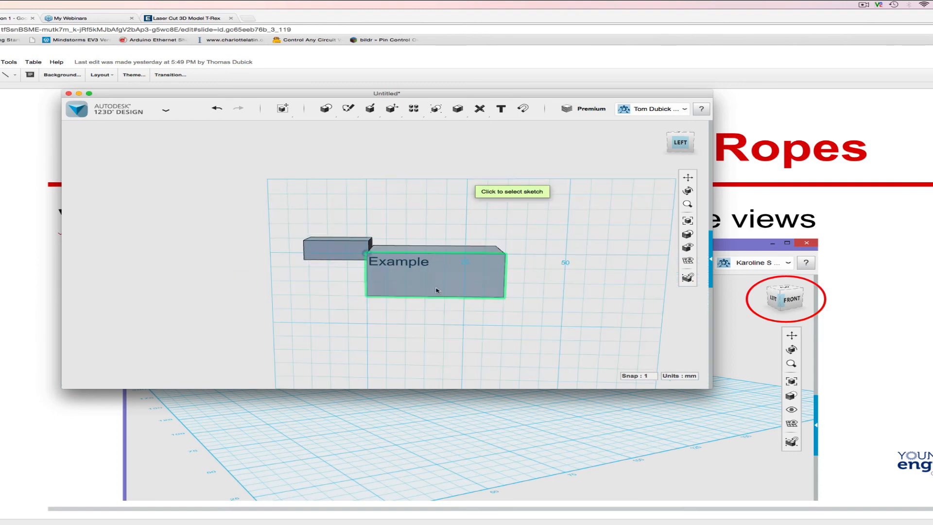
{"action": "left_click", "coordinate": [454, 250]}
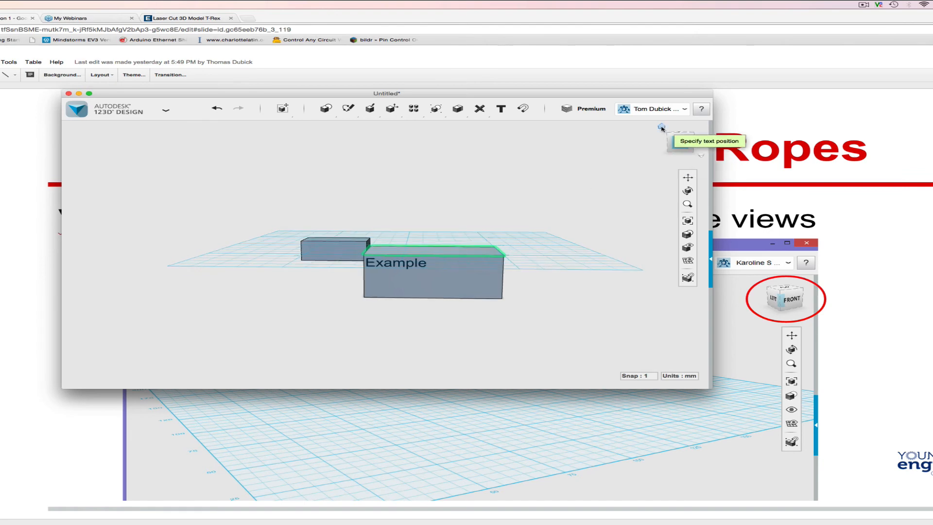
{"action": "left_click", "coordinate": [672, 138]}
{"action": "left_click", "coordinate": [682, 135]}
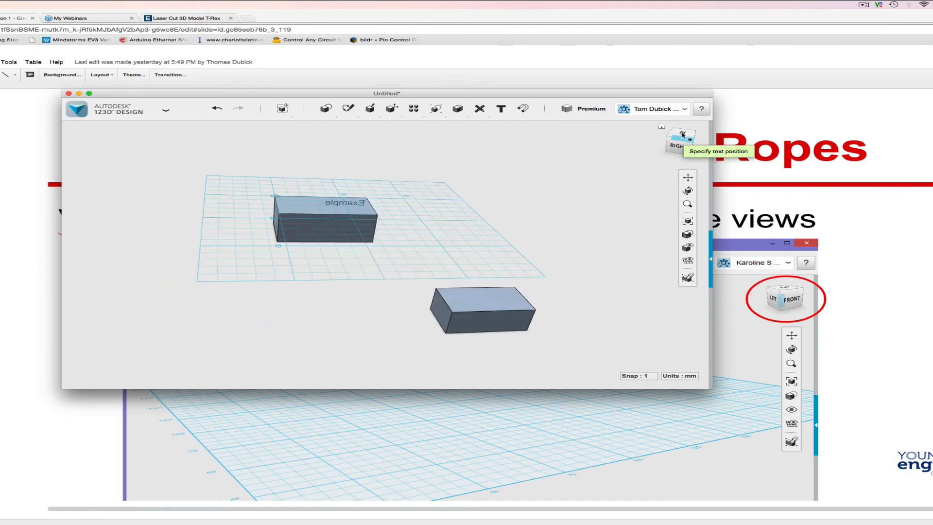
{"action": "left_click", "coordinate": [682, 134]}
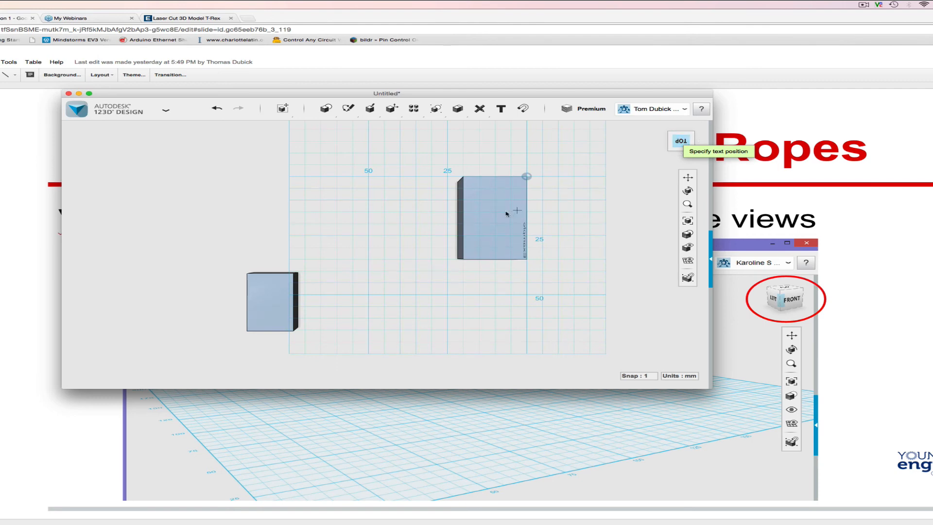
{"action": "left_click", "coordinate": [485, 198]}
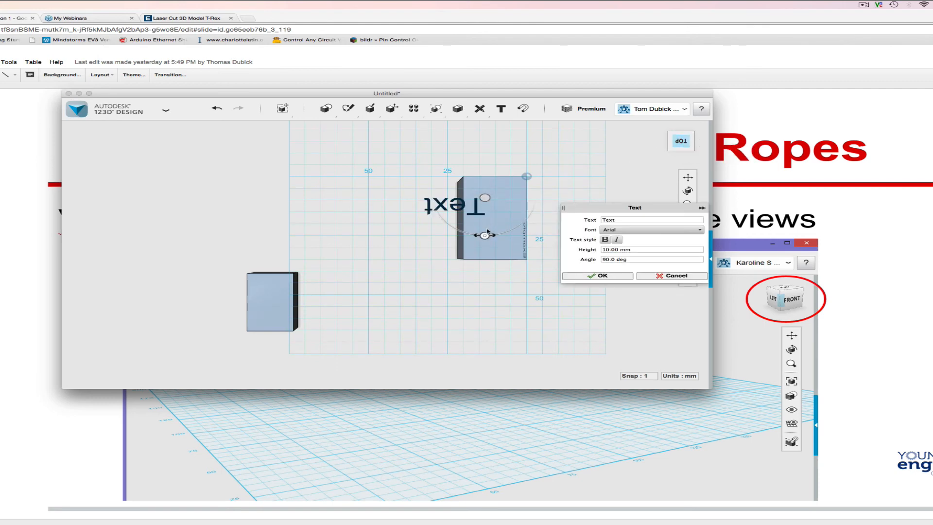
{"action": "left_click_drag", "start_coordinate": [484, 235], "coordinate": [531, 203]}
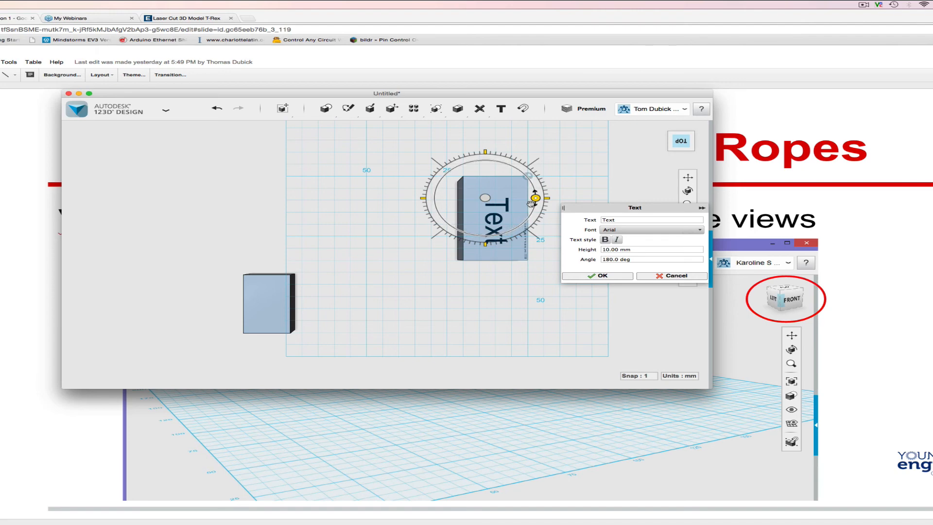
Set the new top-face text to "Top" and apply it
{"action": "left_click", "coordinate": [631, 220]}
{"action": "key", "text": "BackSpace"}
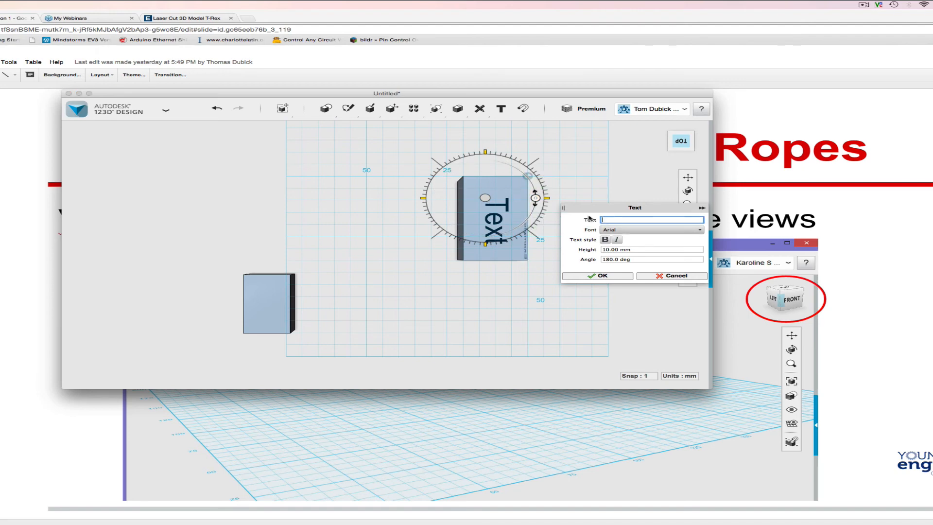
{"action": "type", "text": "Top"}
{"action": "left_click", "coordinate": [603, 276]}
Orbit to an angled back view and fit both boxes closely in view to examine the Top lettering
{"action": "right_click_drag", "start_coordinate": [590, 277], "coordinate": [591, 229]}
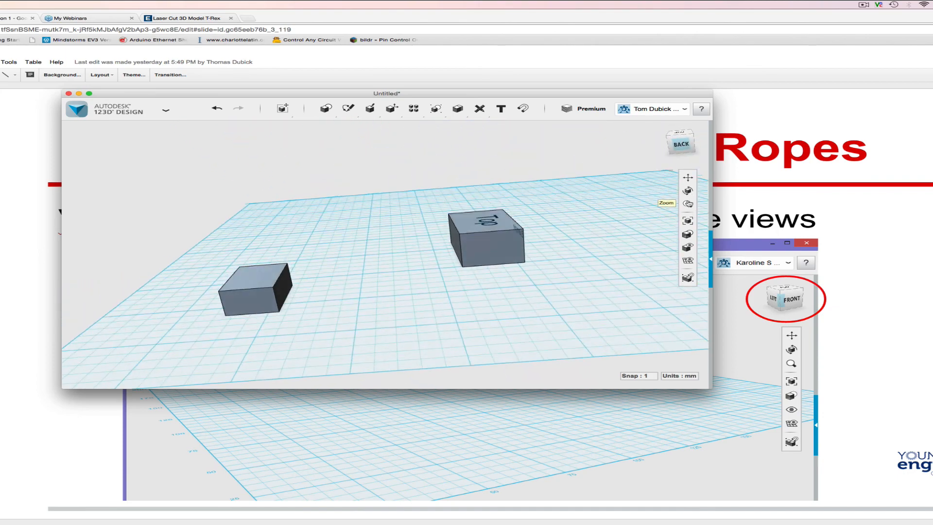
{"action": "left_click", "coordinate": [688, 204]}
{"action": "left_click_drag", "start_coordinate": [624, 233], "coordinate": [624, 230]}
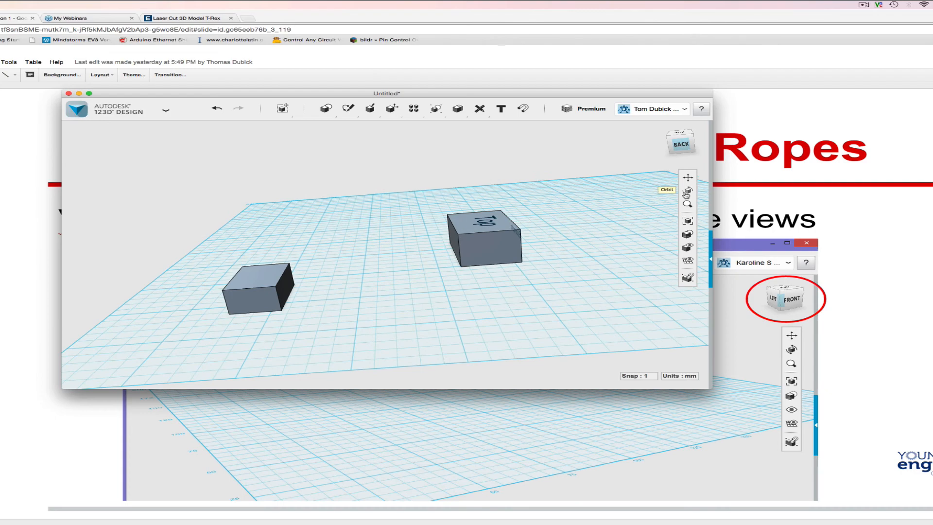
{"action": "left_click", "coordinate": [688, 221]}
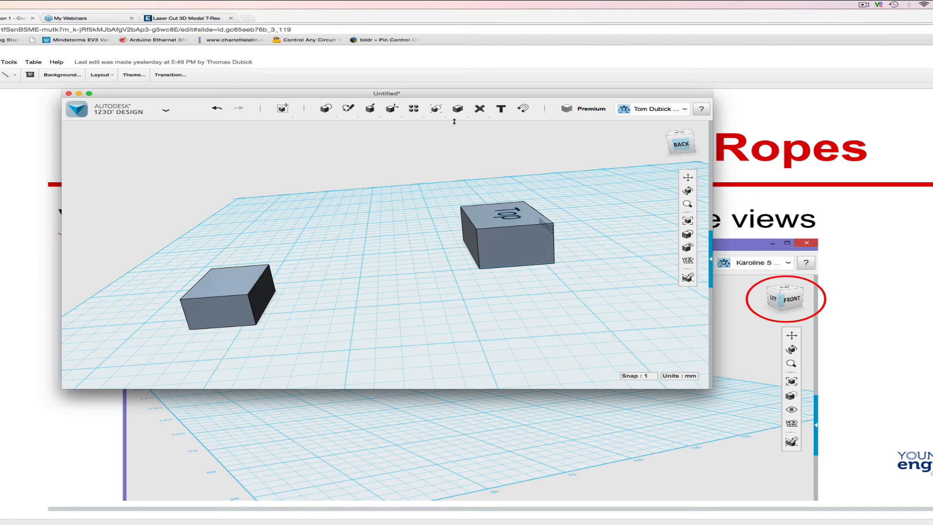
Orbit from the back view until the larger box is seen from above with its Top lettering facing the viewer
{"action": "left_click", "coordinate": [688, 191]}
{"action": "key", "text": "Escape"}
{"action": "left_click", "coordinate": [525, 224]}
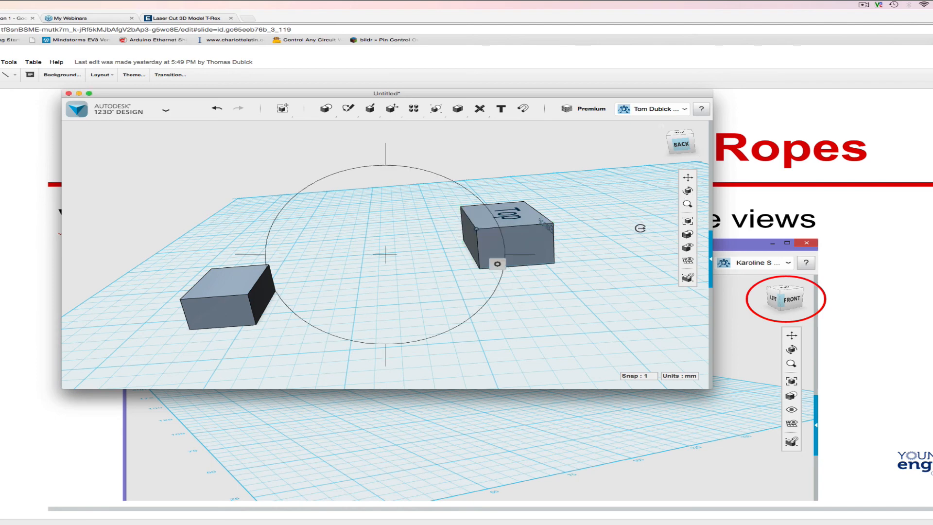
{"action": "left_click", "coordinate": [688, 190]}
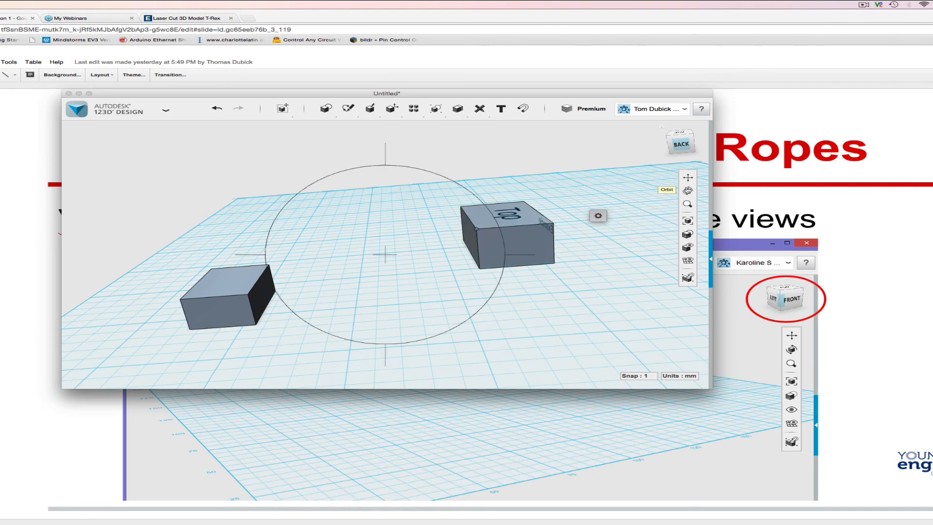
{"action": "left_click_drag", "start_coordinate": [402, 235], "coordinate": [503, 285]}
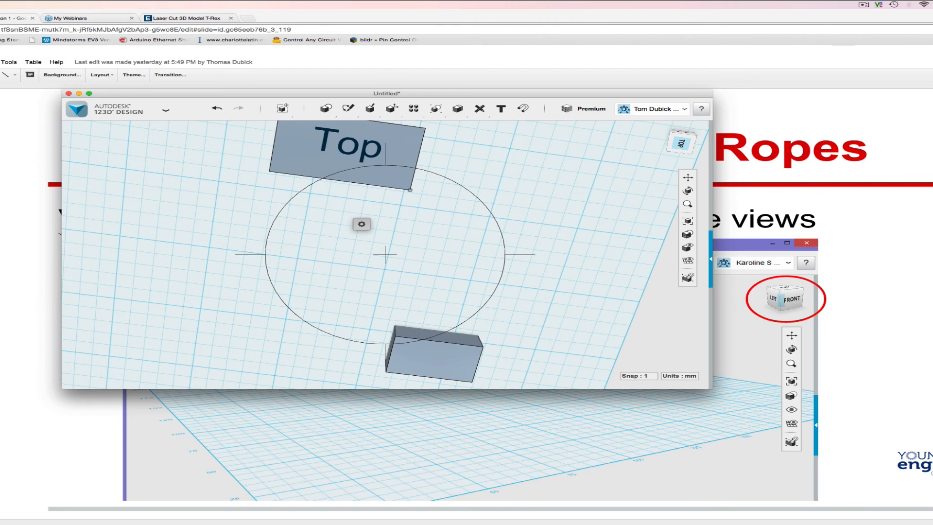
Bring the webinar questions window into view to read the attendees' questions, and move it back out of the way
{"action": "left_click_drag", "start_coordinate": [932, 31], "coordinate": [910, 22]}
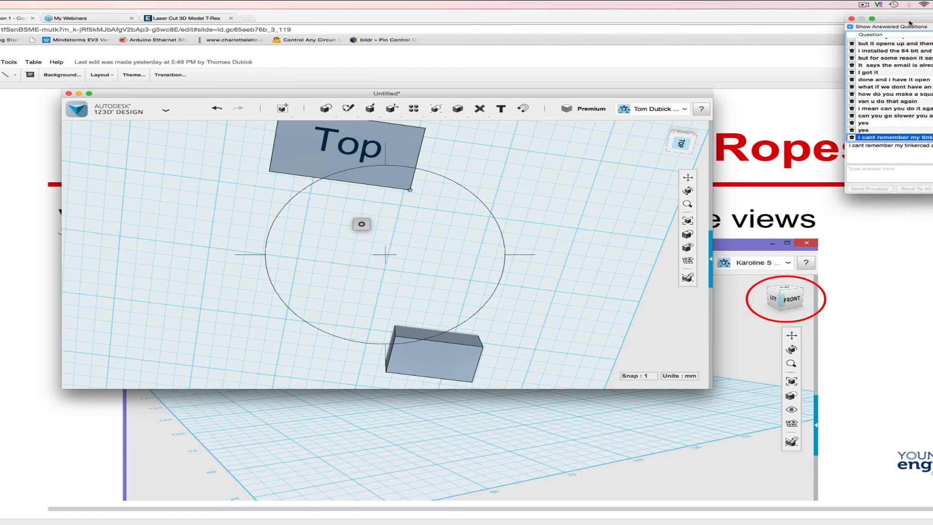
{"action": "left_click_drag", "start_coordinate": [909, 23], "coordinate": [932, 26]}
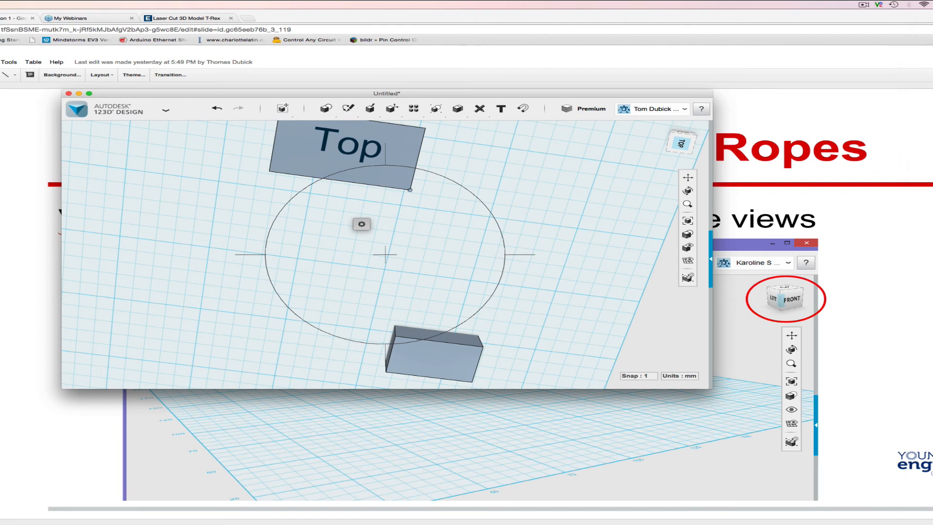
{"action": "left_click_drag", "start_coordinate": [932, 27], "coordinate": [932, 24]}
Orbit to an angled right-side view to examine both boxes with the Top and Example lettering
{"action": "scroll", "coordinate": [574, 168], "scroll_direction": "up", "scroll_amount": 1}
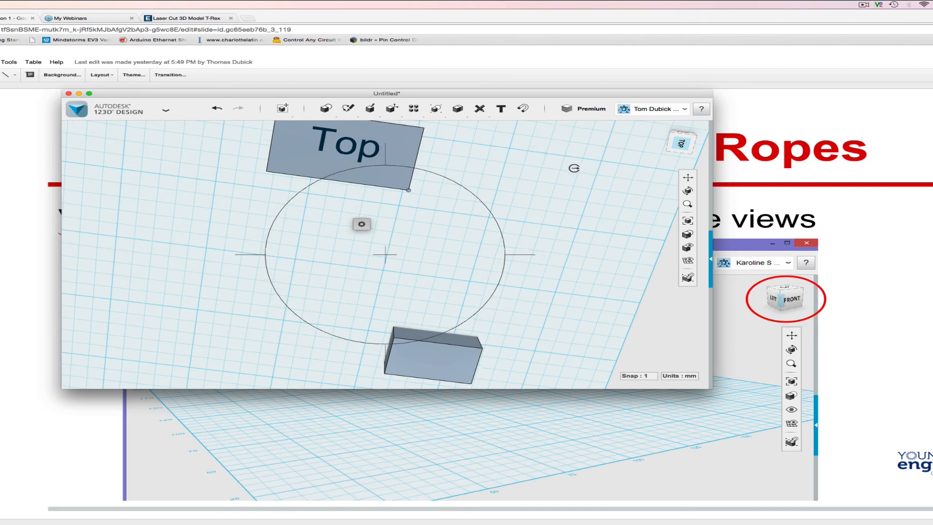
{"action": "right_click_drag", "start_coordinate": [575, 168], "coordinate": [521, 210]}
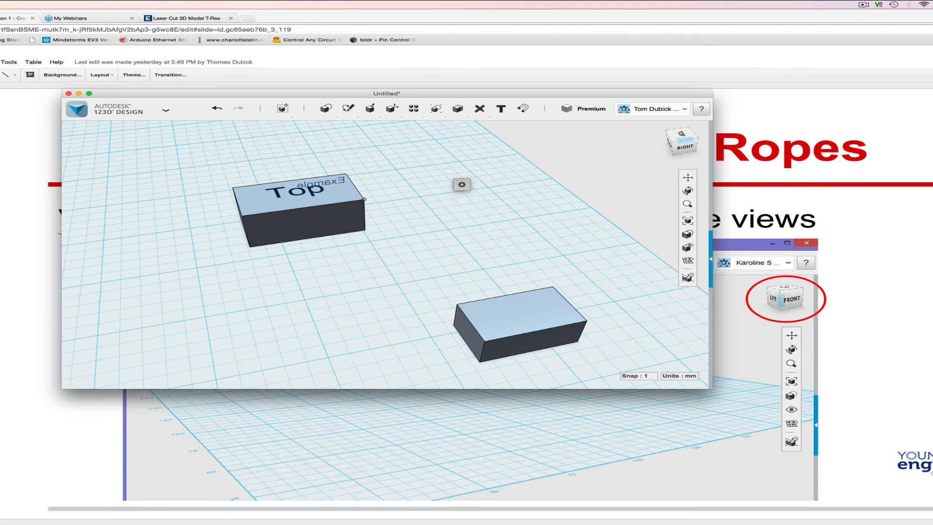
{"action": "mouse_move", "coordinate": [932, 47]}
{"action": "left_mouse_down"}
{"action": "mouse_move", "coordinate": [918, 46]}
{"action": "mouse_move", "coordinate": [932, 46]}
{"action": "left_mouse_up"}
Switch to the Google Slides presentation and review the Learning the Ropes slides from the view cube through grouping while snapping
{"action": "key", "text": "Down"}
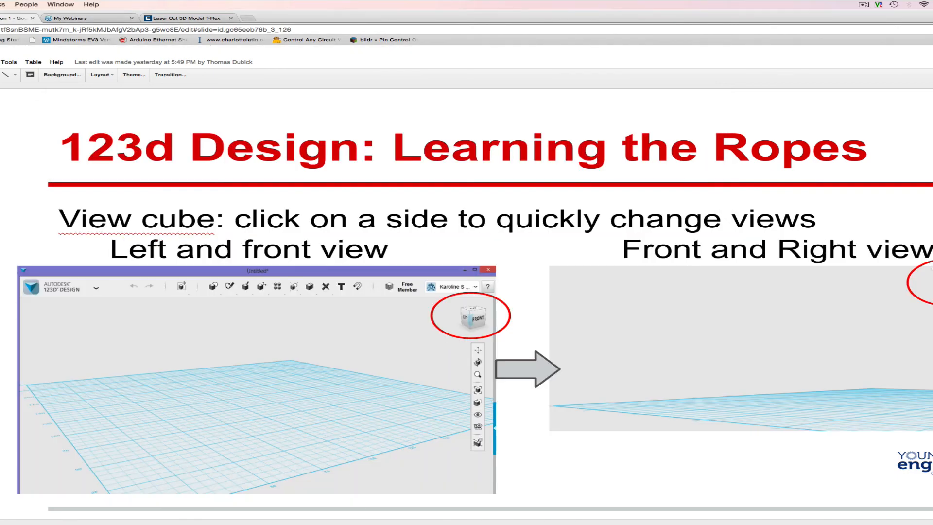
{"action": "key", "text": "Down"}
{"action": "key", "text": "Down"}
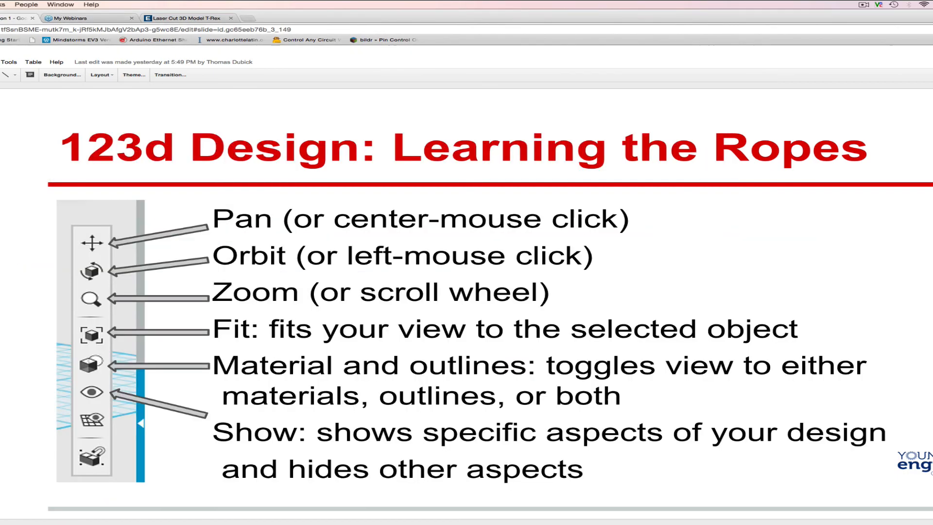
{"action": "key", "text": "Down"}
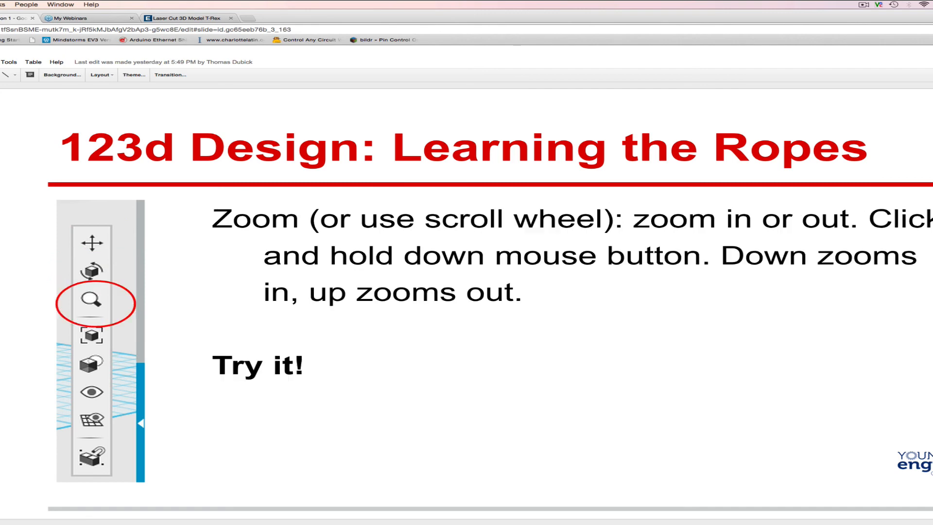
{"action": "key", "text": "Down"}
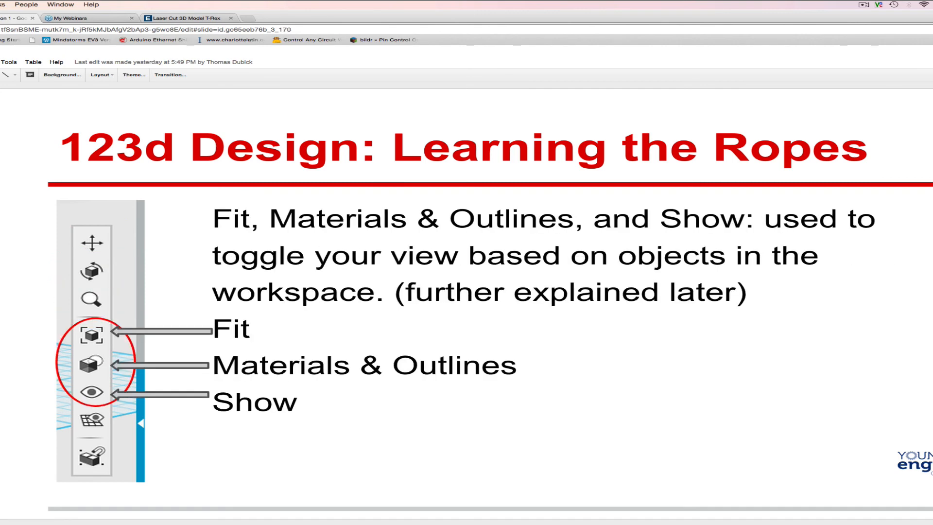
{"action": "key", "text": "Down"}
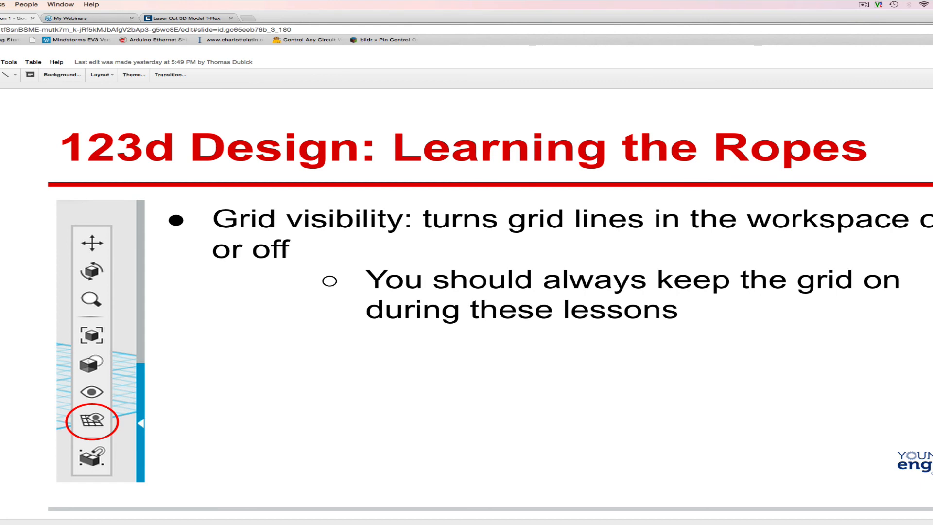
{"action": "key", "text": "Down"}
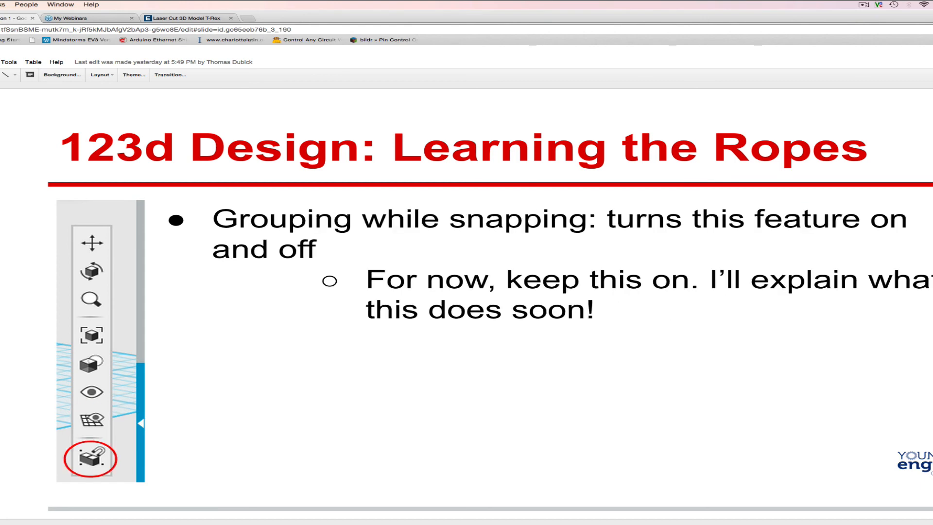
Advance through the First object slides on primitives to the one about setting the cube's dimensions
{"action": "key", "text": "Down"}
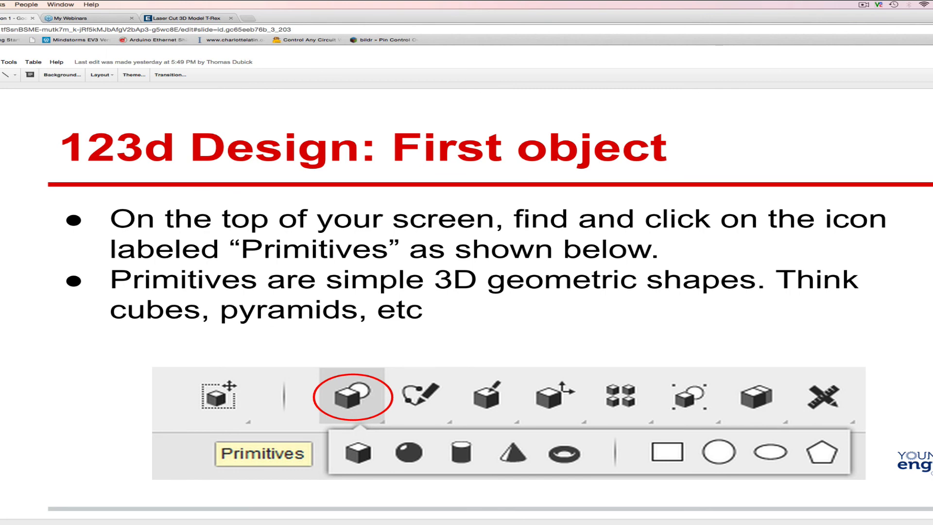
{"action": "key", "text": "Down"}
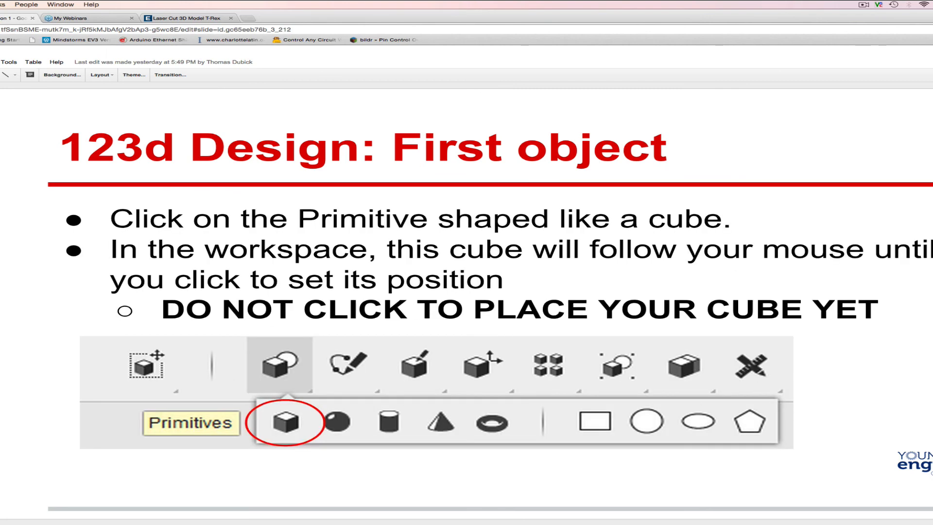
{"action": "key", "text": "Down"}
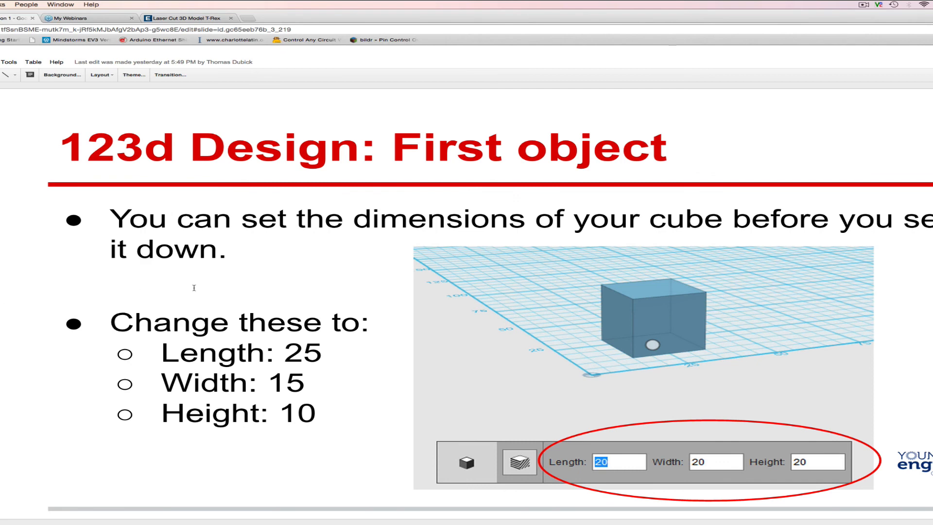